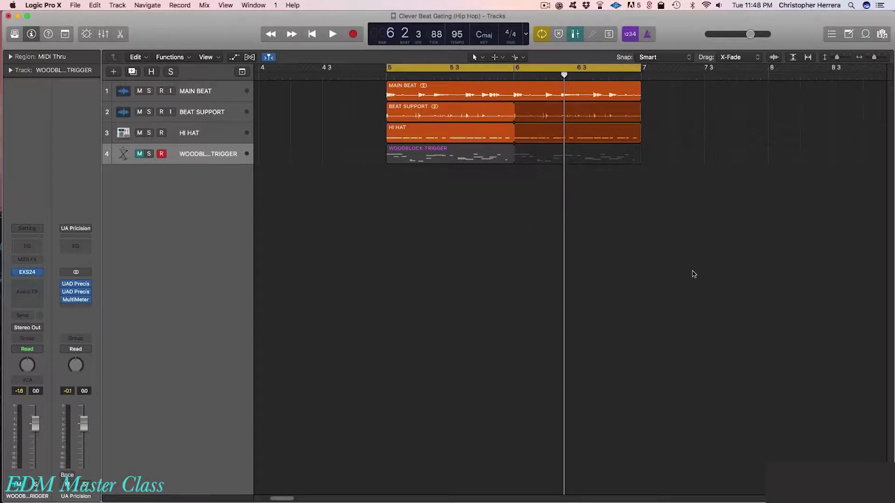
Make the track lanes taller, zoom the timeline to bars 5–7, and play the loop once
key(super+Down)
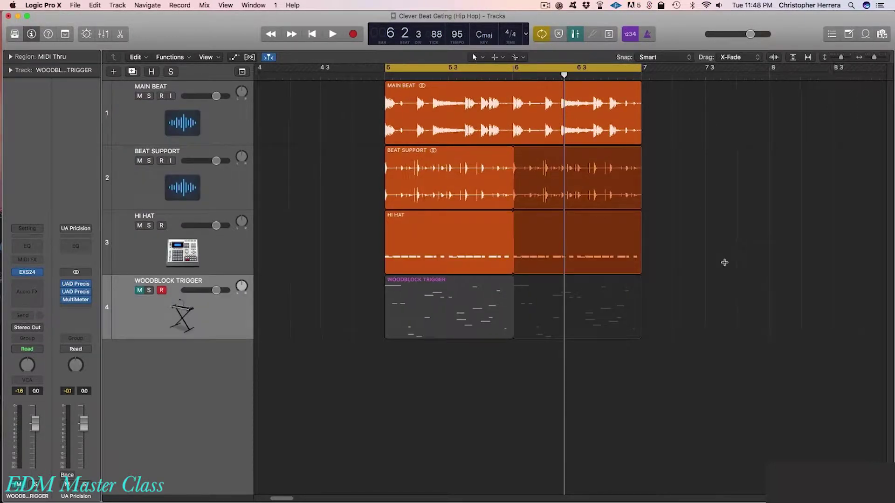
key(super+Right)
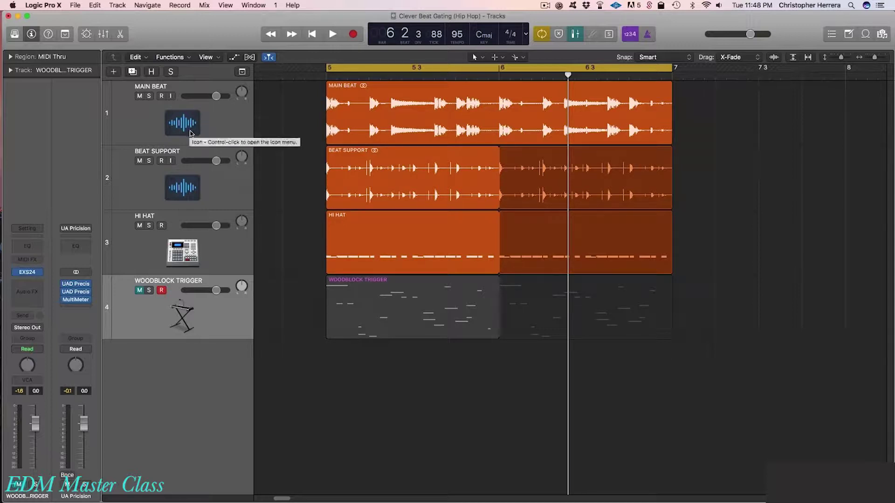
key(space)
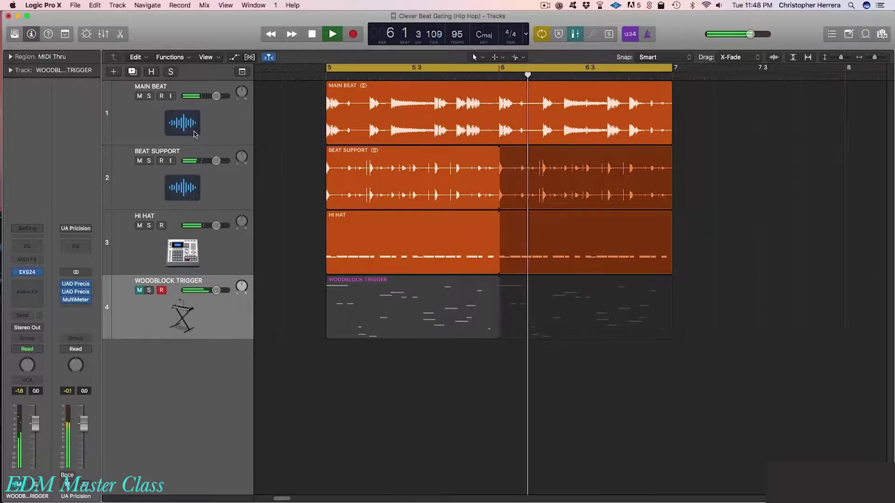
key(space)
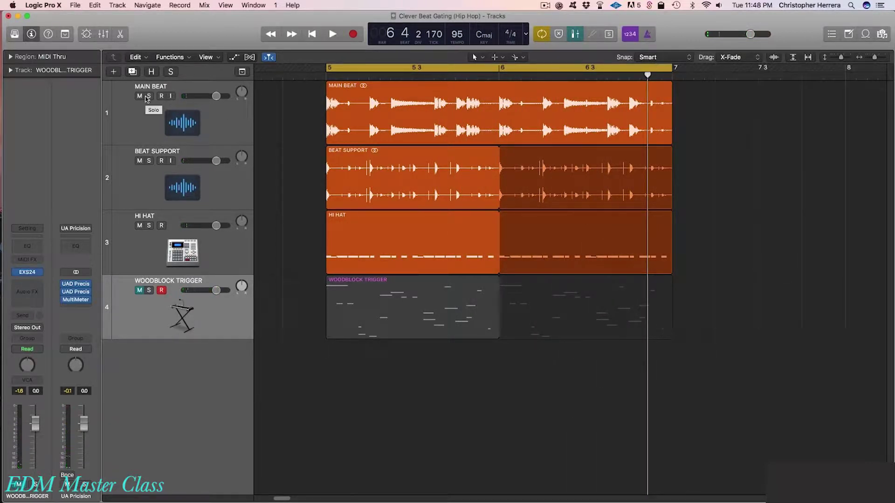
Audition MAIN BEAT soloed alone, then BEAT SUPPORT soloed alone
click(147, 96)
key(space)
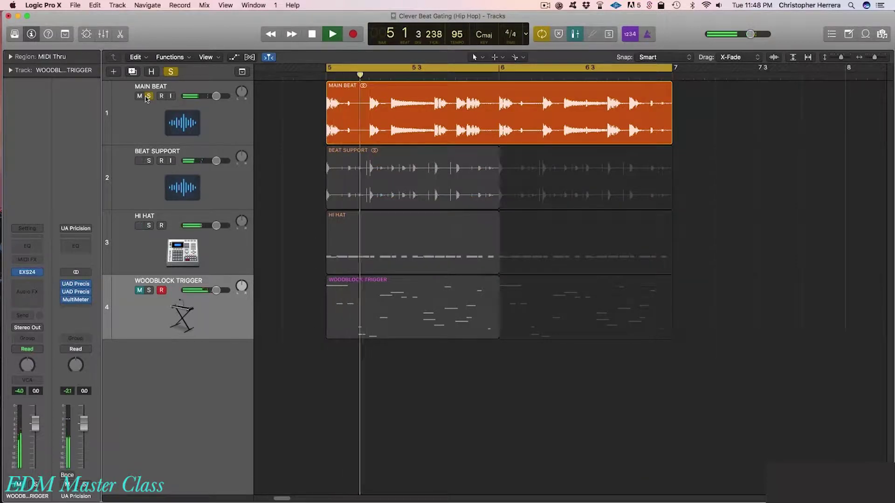
key(space)
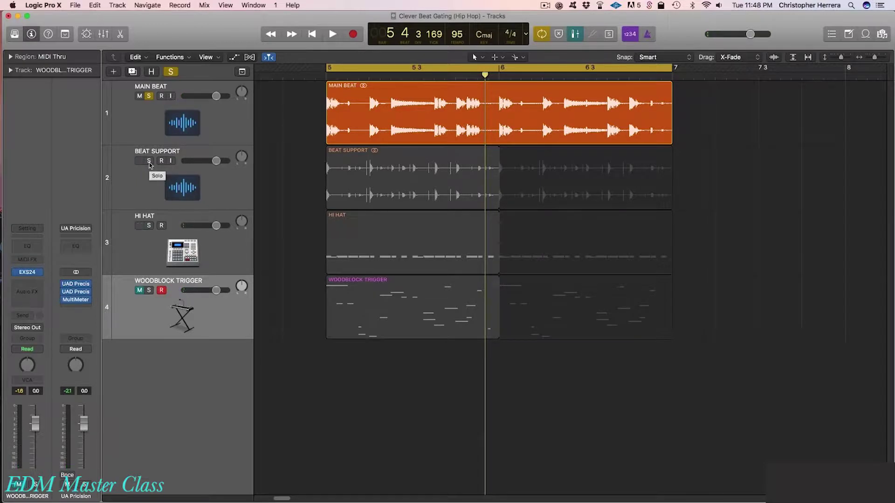
click(150, 161)
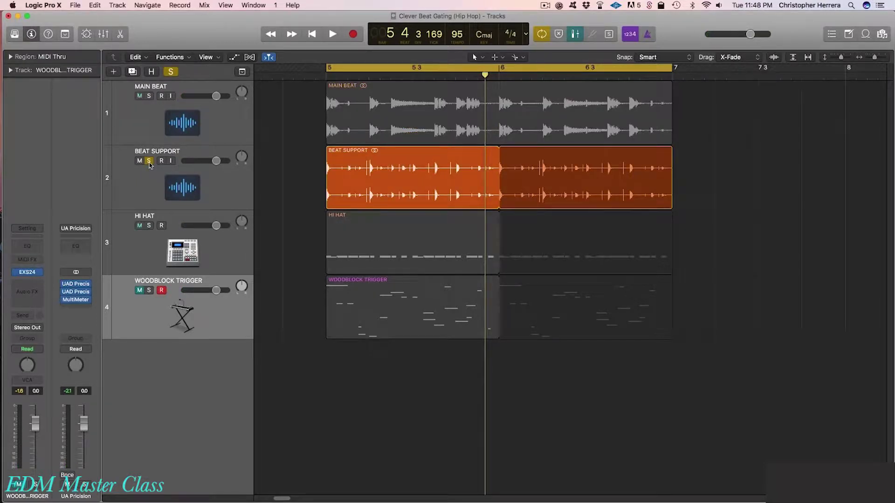
key(space)
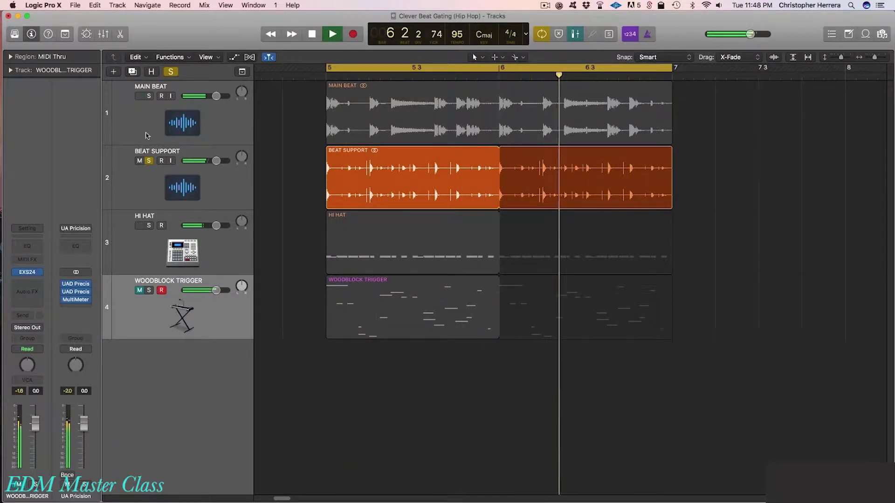
key(space)
Add MAIN BEAT to the solo and play both beat tracks together
click(149, 96)
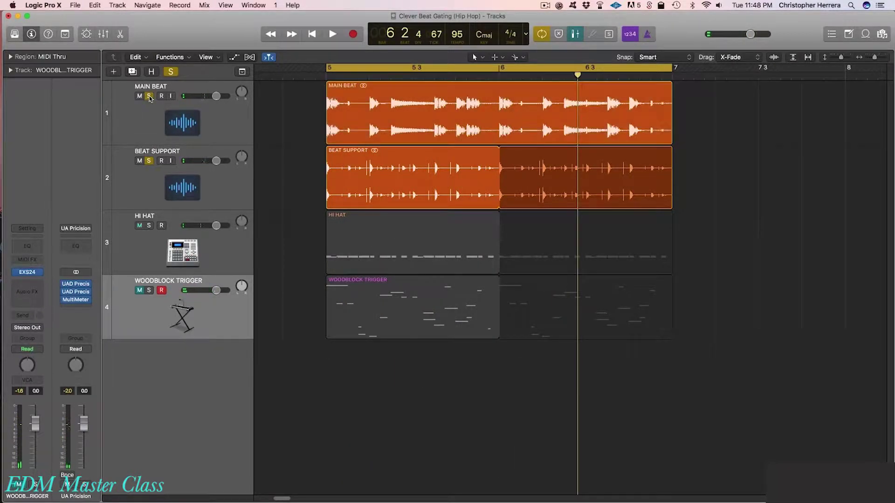
key(space)
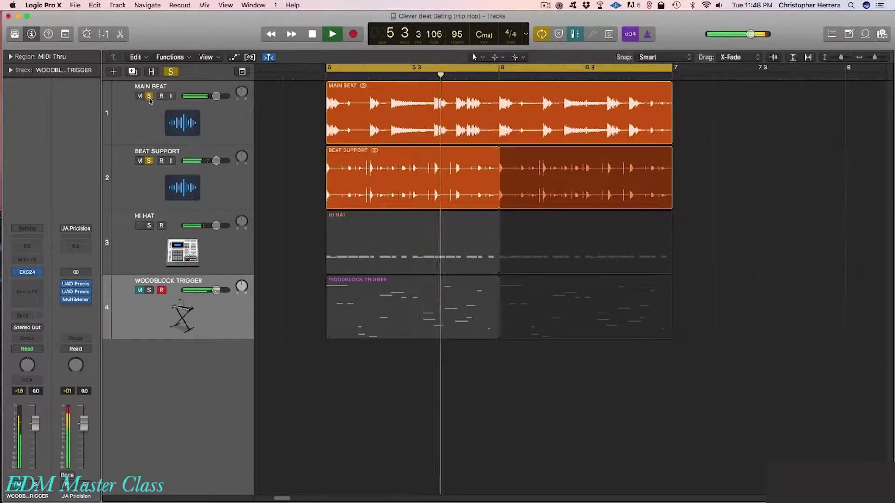
key(space)
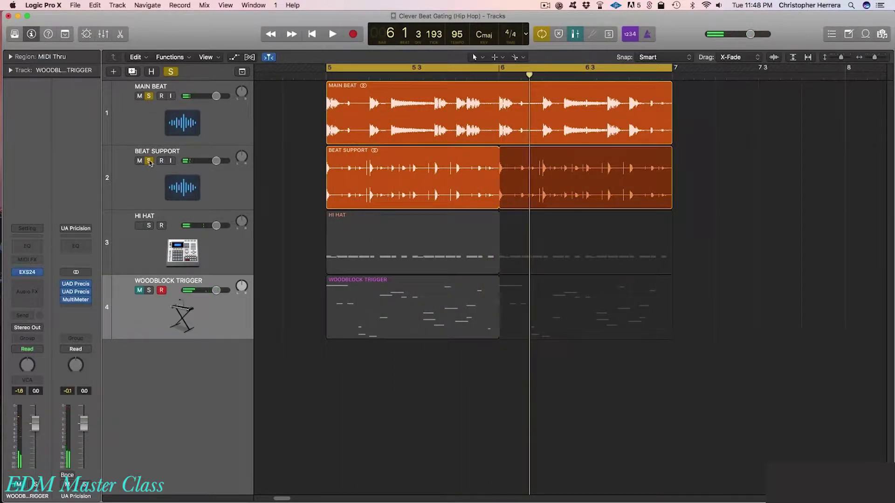
Solo HI HAT to inspect its Ultrabeat kit, then unsolo it and play the full beat
alt+click(150, 225)
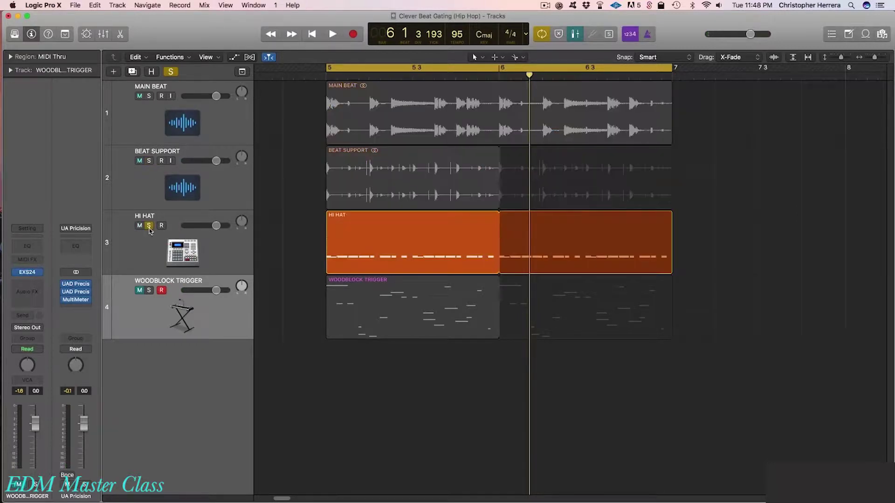
click(151, 263)
click(27, 272)
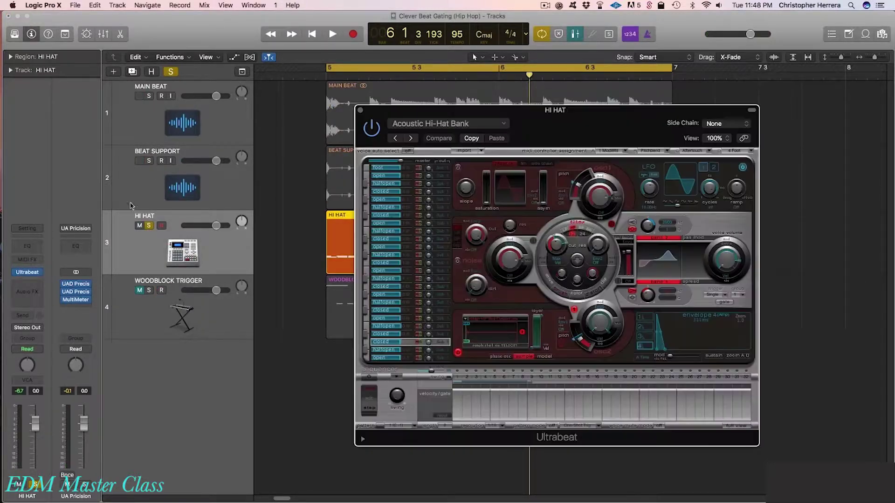
drag(512, 106, 585, 71)
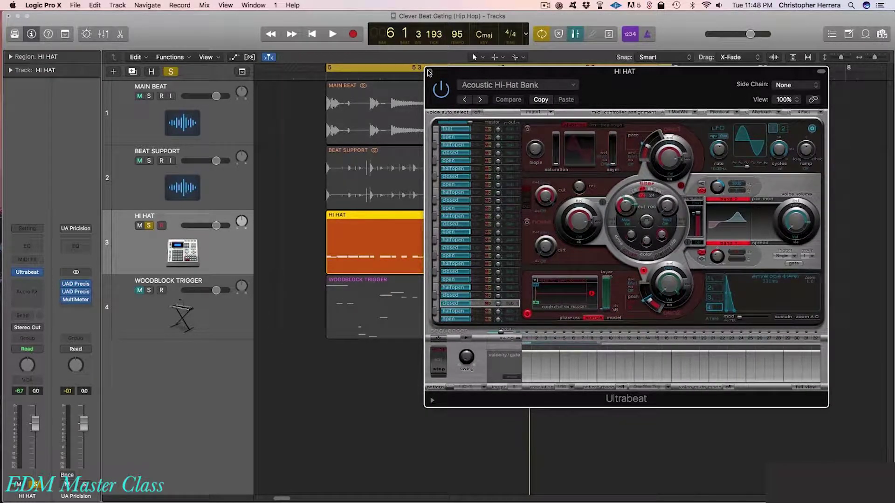
click(429, 73)
key(space)
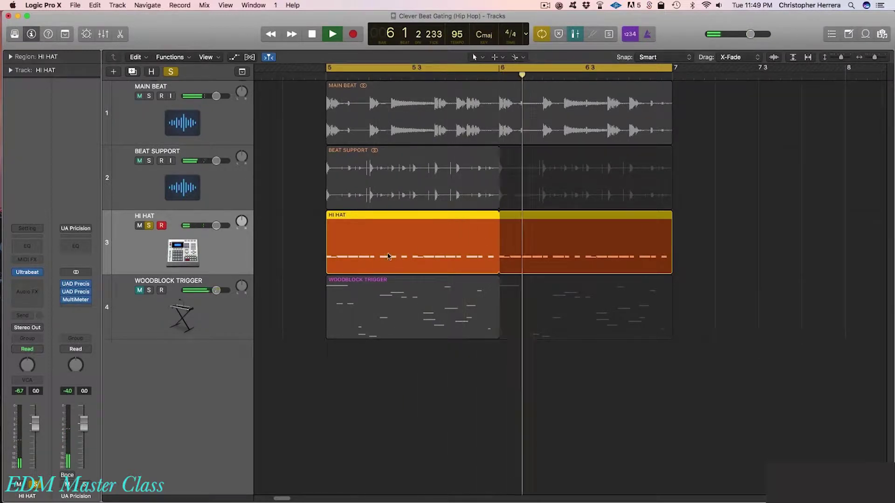
click(149, 226)
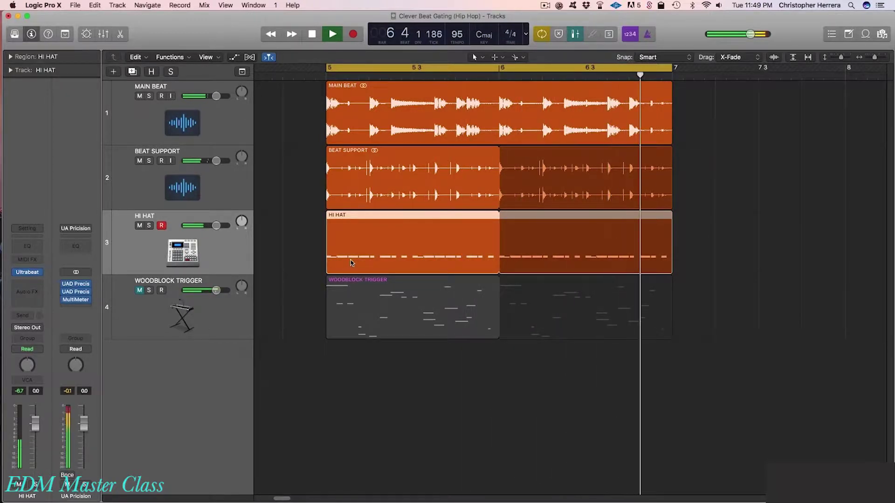
Stop playback and select the MAIN BEAT track
key(space)
click(228, 135)
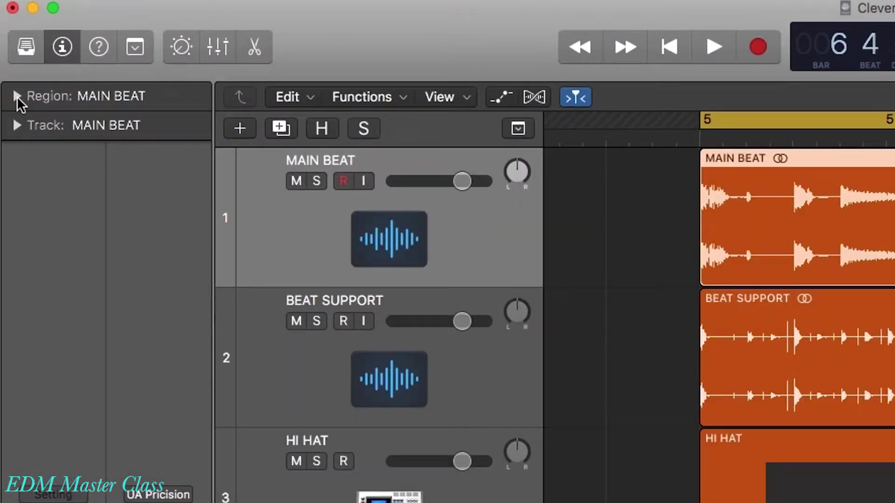
click(17, 96)
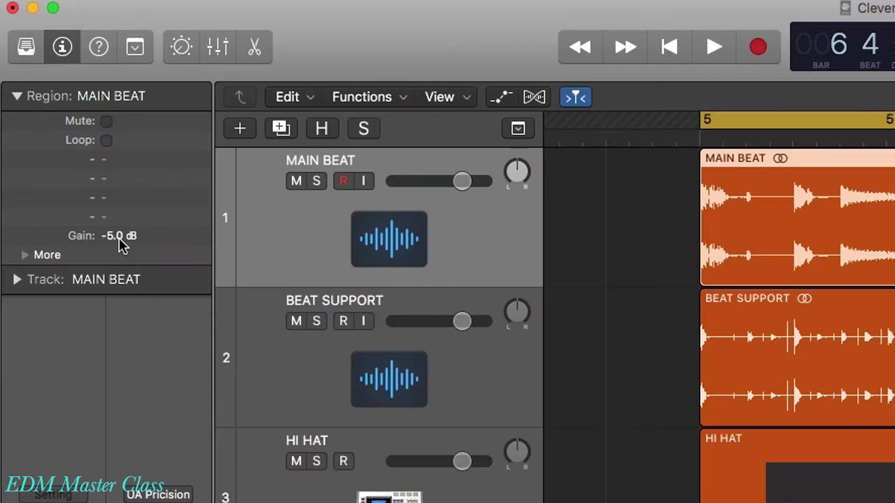
click(14, 96)
click(291, 387)
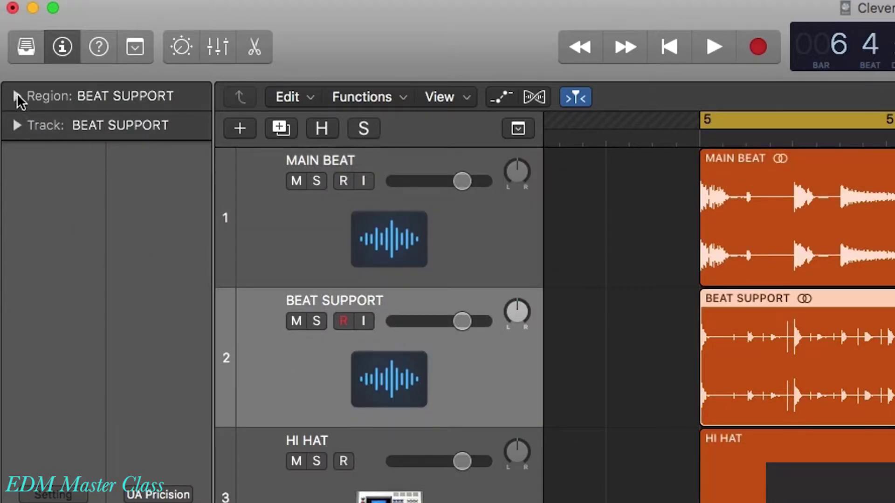
click(17, 96)
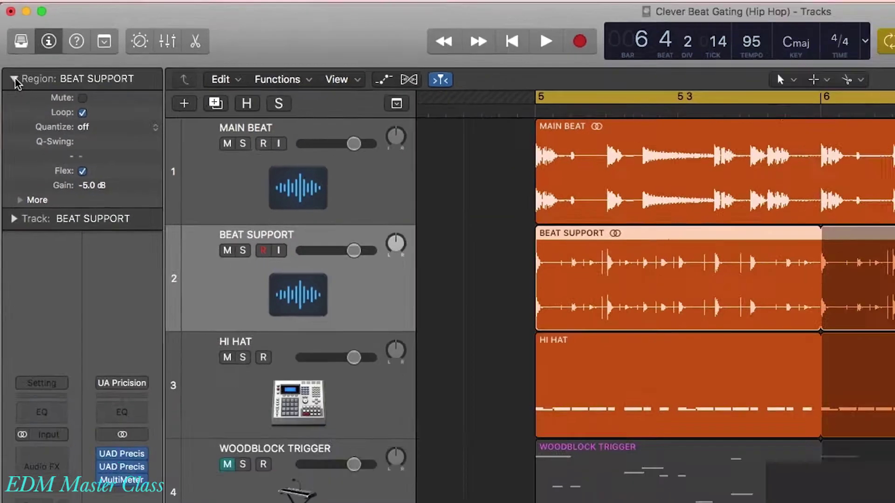
click(16, 96)
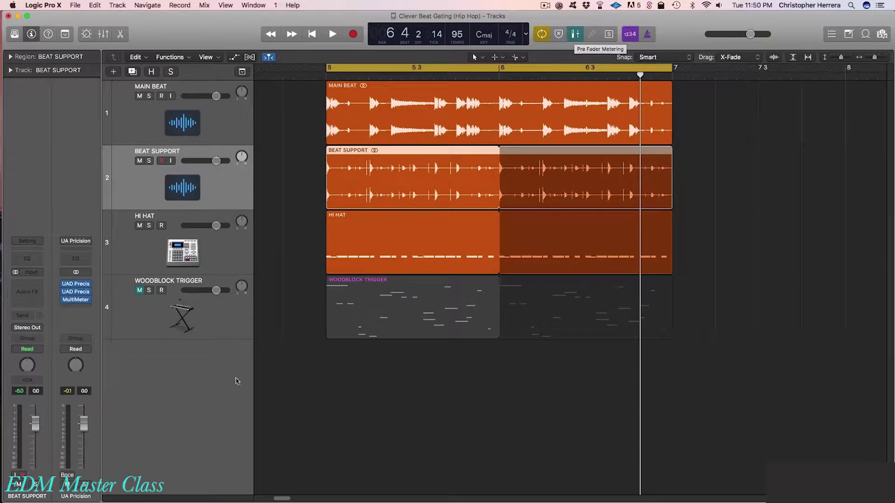
click(180, 390)
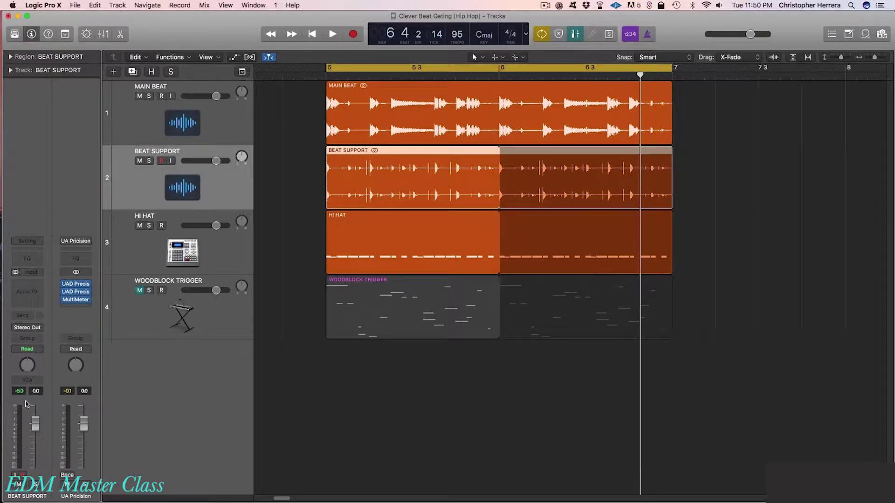
click(122, 88)
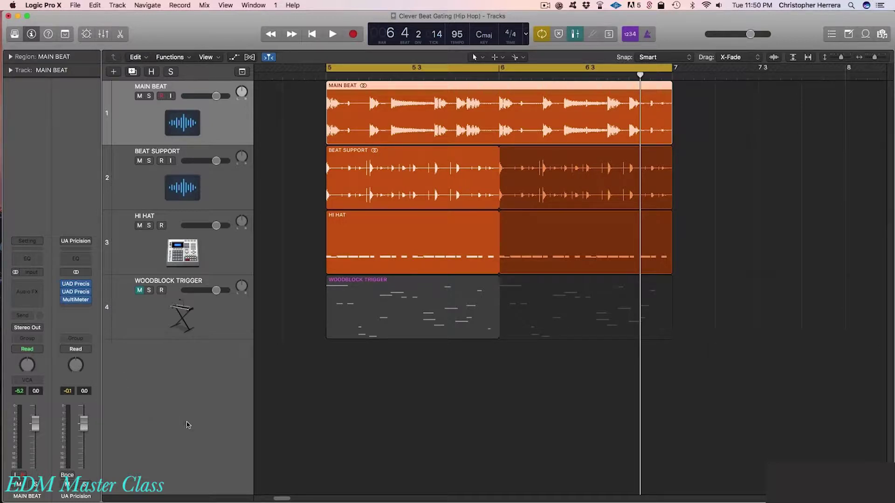
key(x)
key(space)
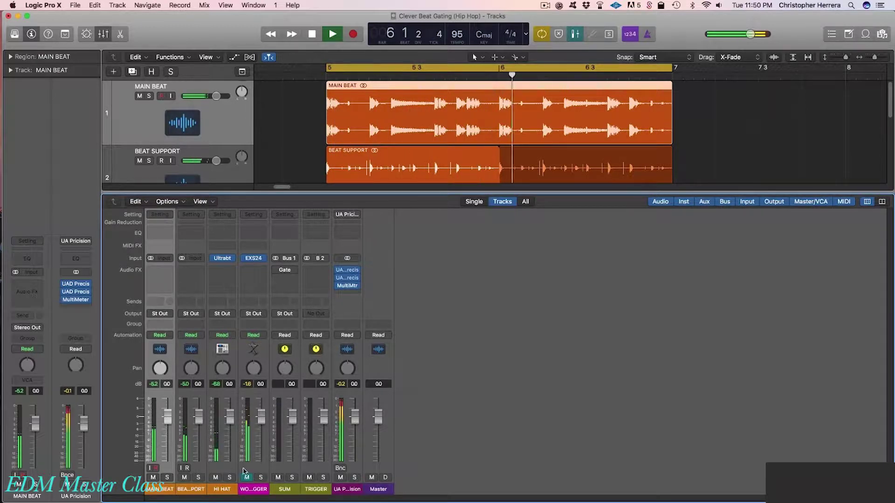
key(space)
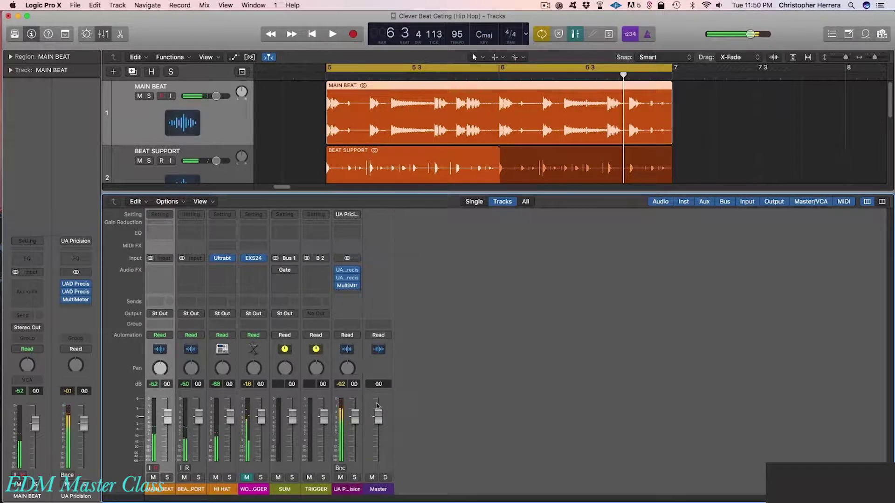
mouse_move(347, 286)
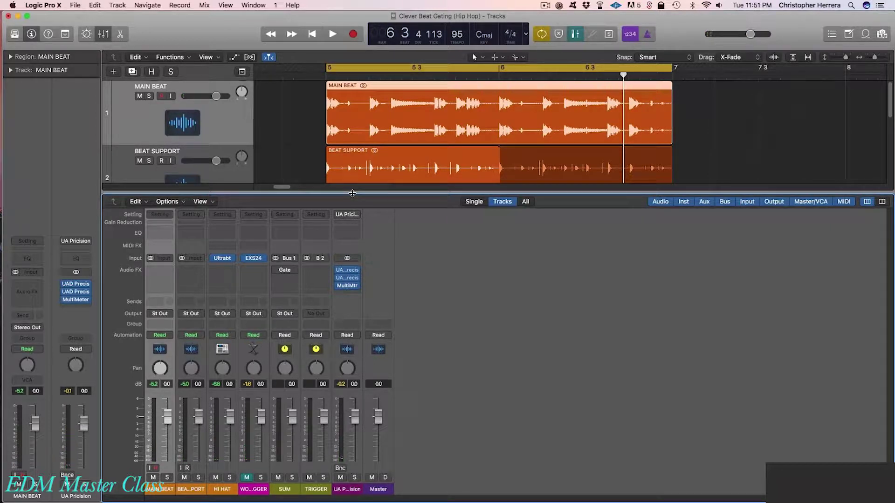
Close the mixer, enlarge the track lanes, solo WOODBLOCK TRIGGER and open its EXS24 sampler
key(x)
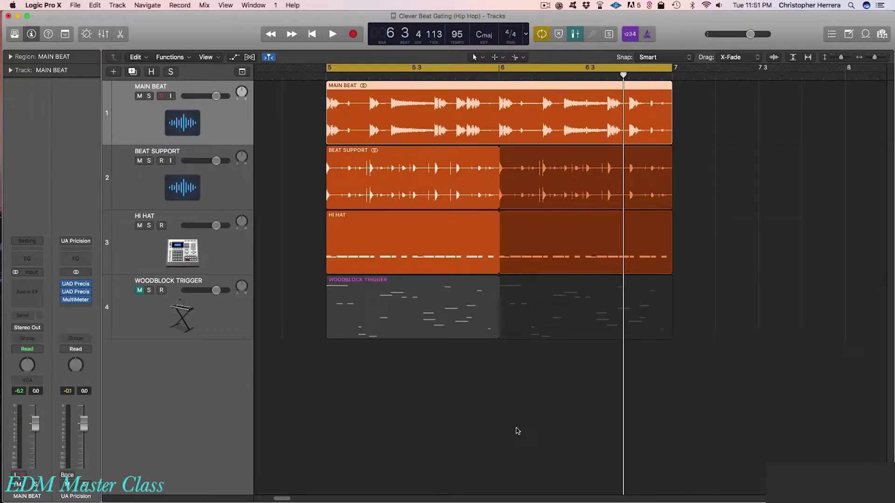
key(super+Up)
scroll(473, 404, left, 3)
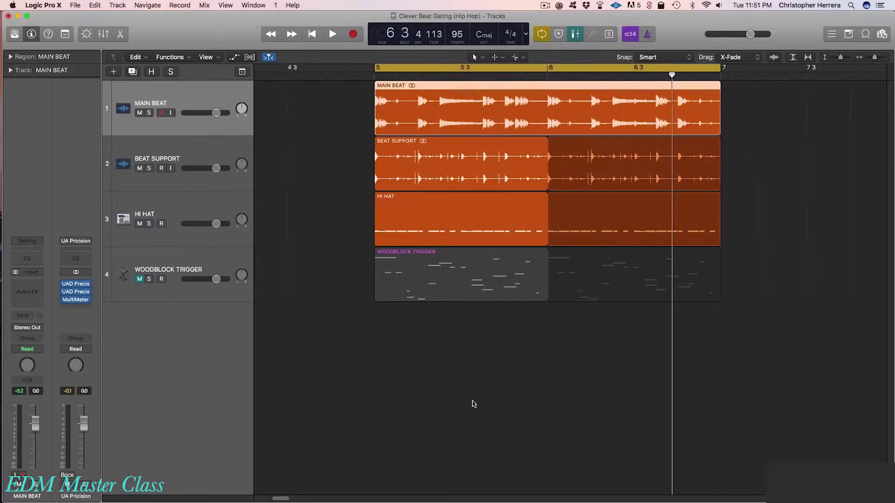
key(super+Up)
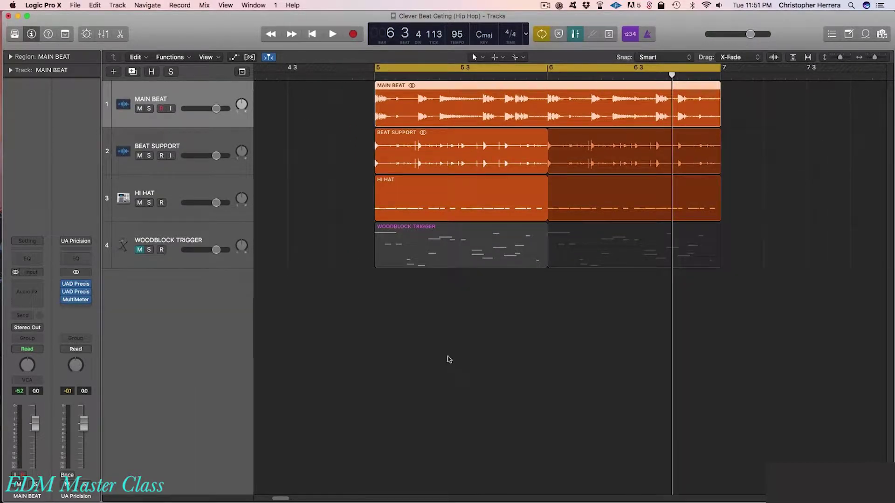
click(429, 247)
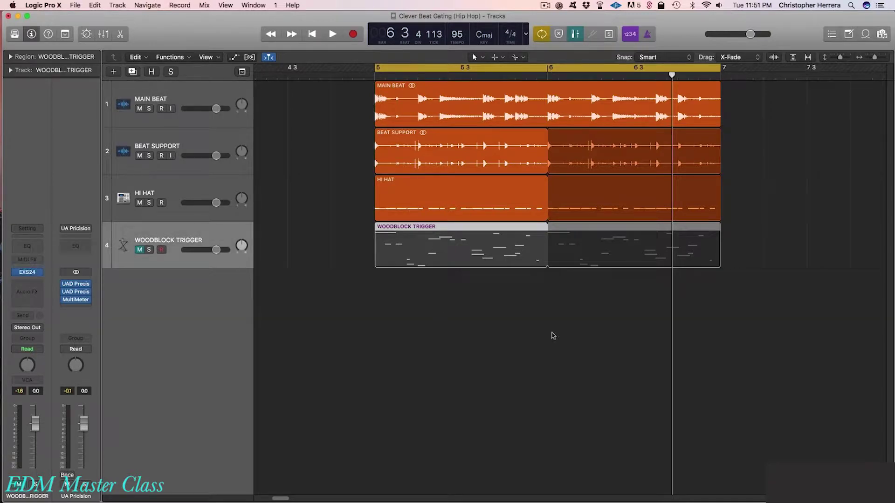
key(super+Down)
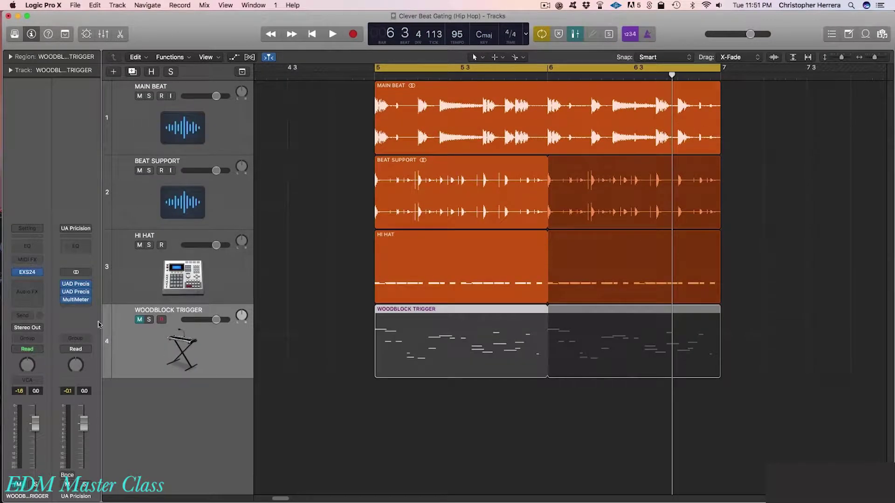
click(149, 320)
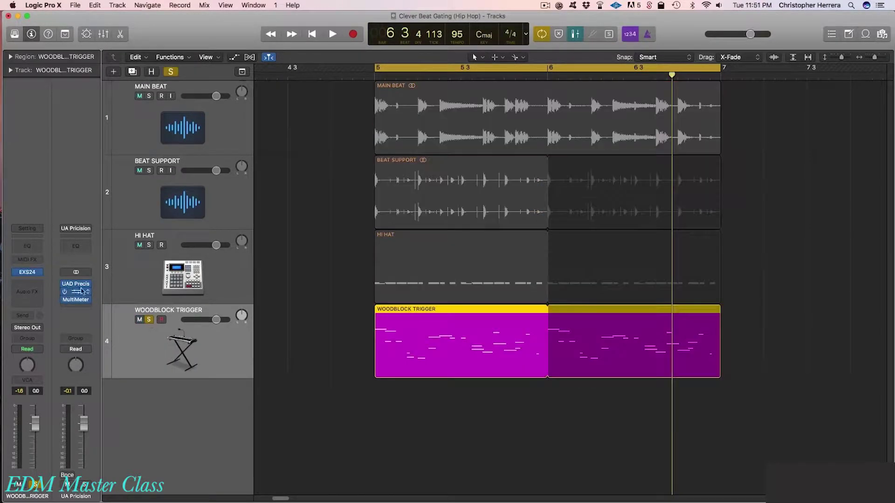
click(24, 274)
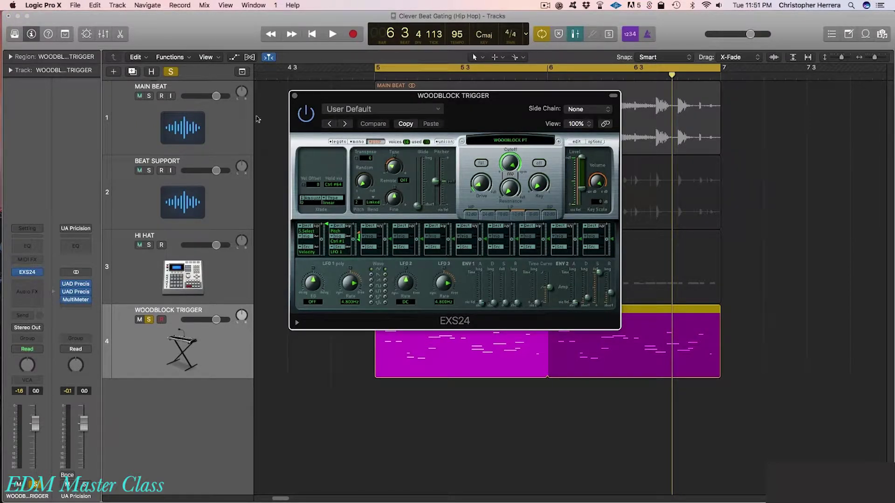
Close EXS24 and inspect the HI HAT region's C1-row notes in the Piano Roll
key(p)
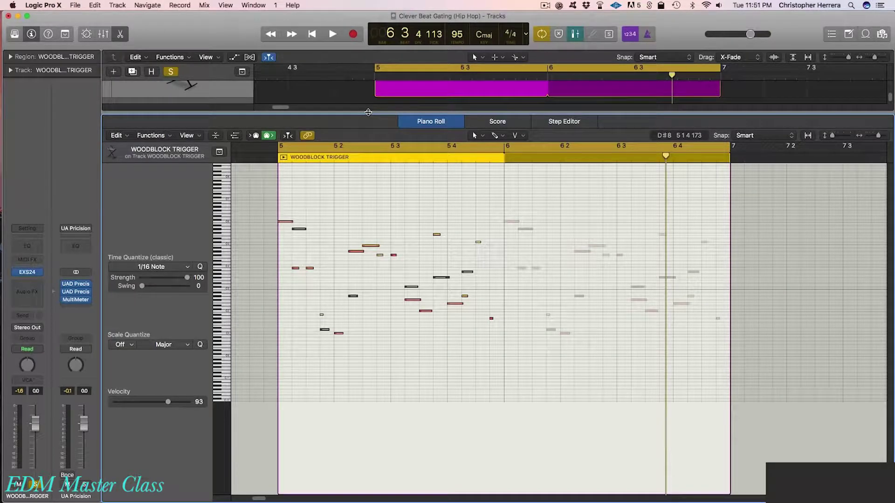
key(p)
click(460, 278)
key(p)
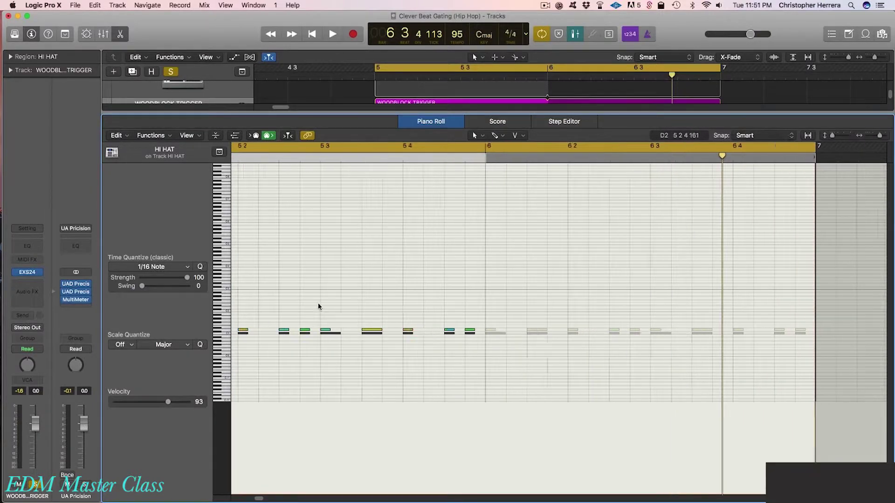
drag(257, 384, 636, 365)
key(Delete)
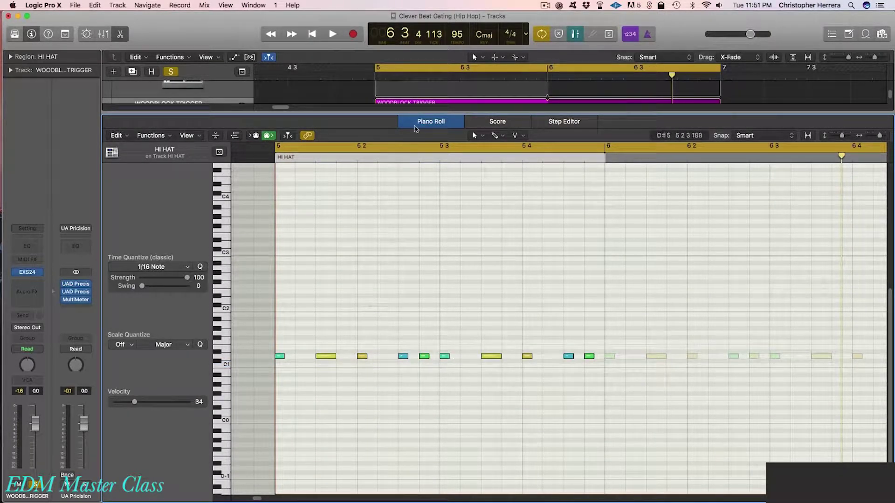
Open the WOODBLOCK TRIGGER region's notes in the Piano Roll instead
key(p)
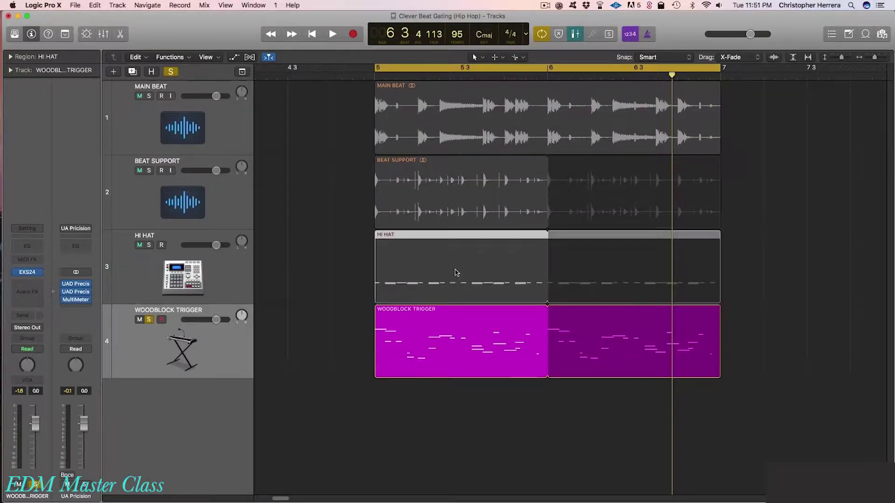
click(460, 362)
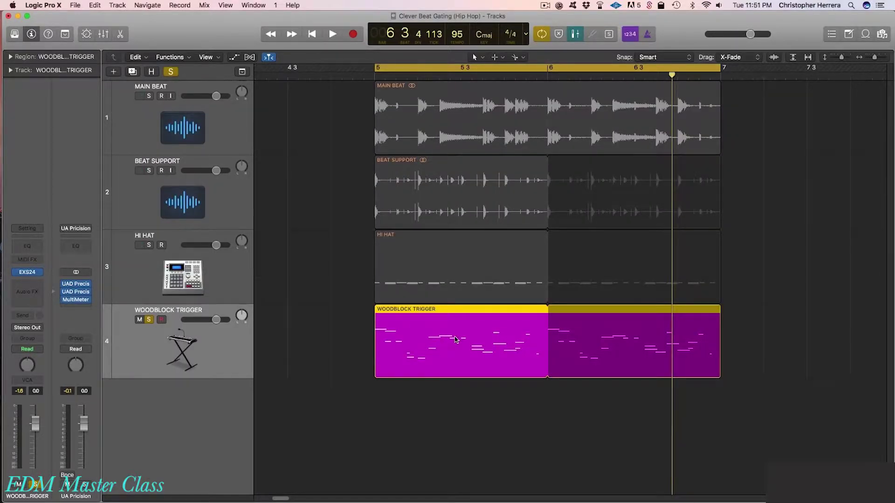
key(p)
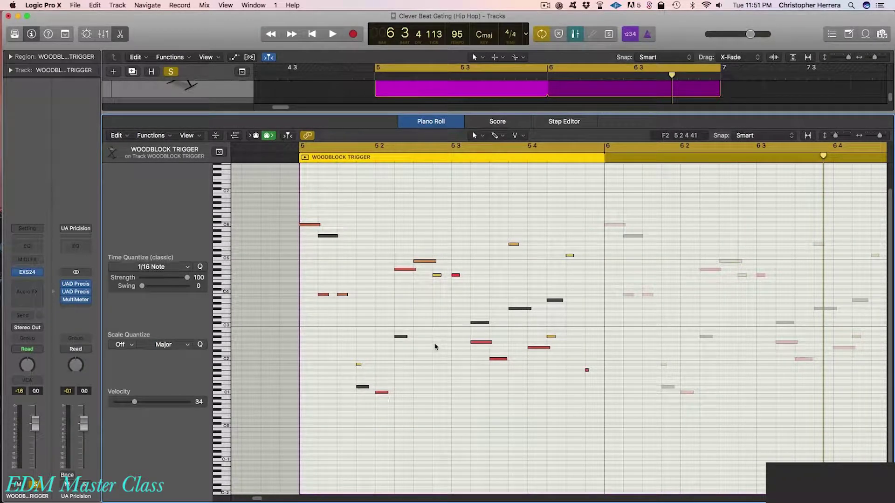
Select all 22 woodblock notes and apply the Random Pitch, Velocity, Length MIDI Transform
scroll(466, 342, left, 3)
scroll(499, 335, right, 3)
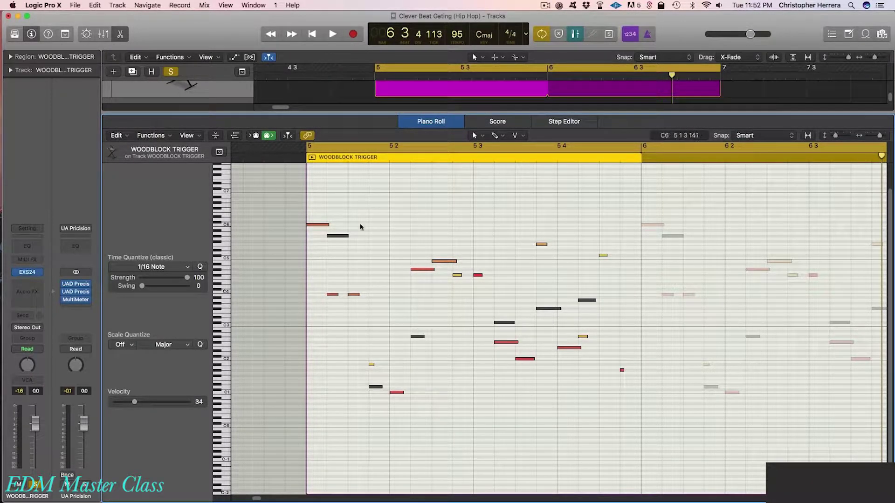
key(super+a)
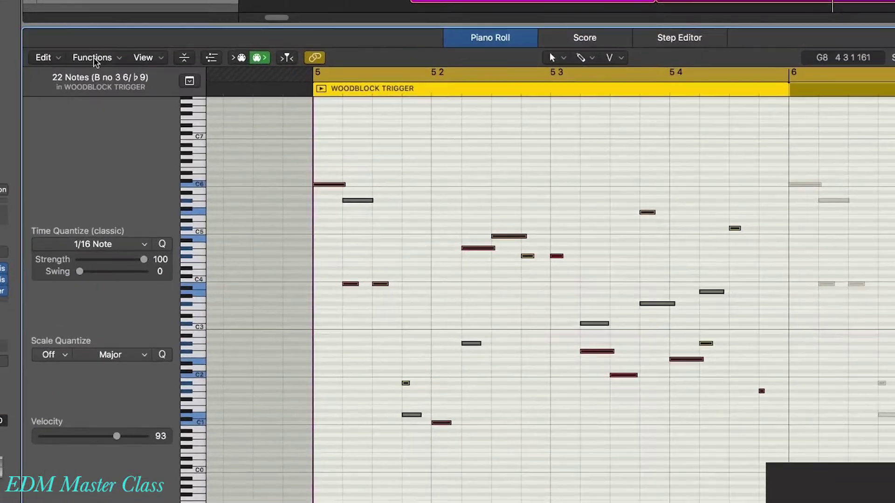
click(150, 135)
mouse_move(116, 171)
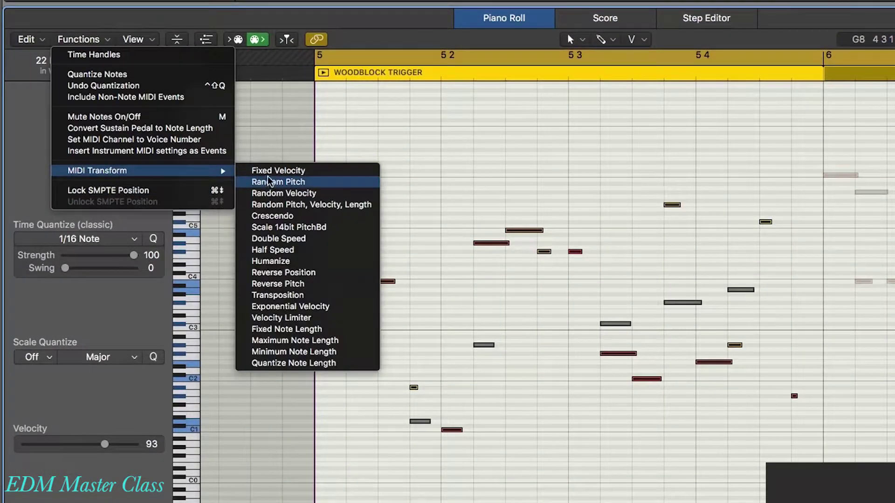
click(338, 207)
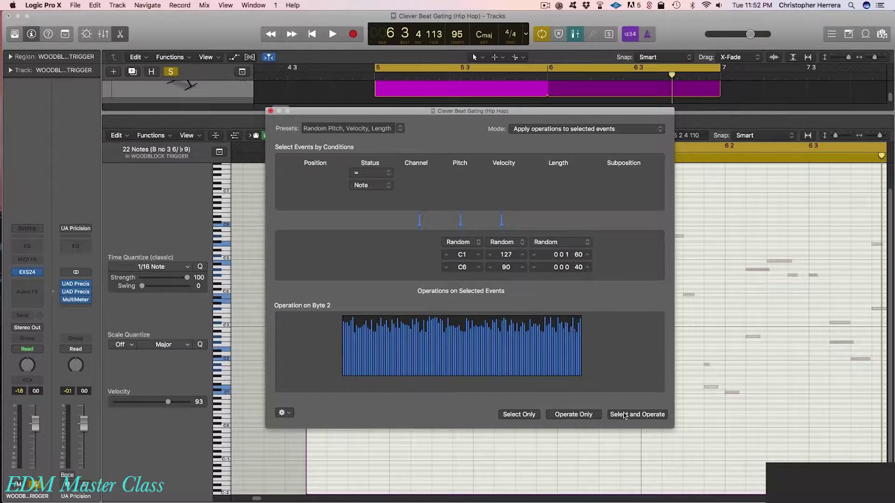
drag(503, 116, 118, 78)
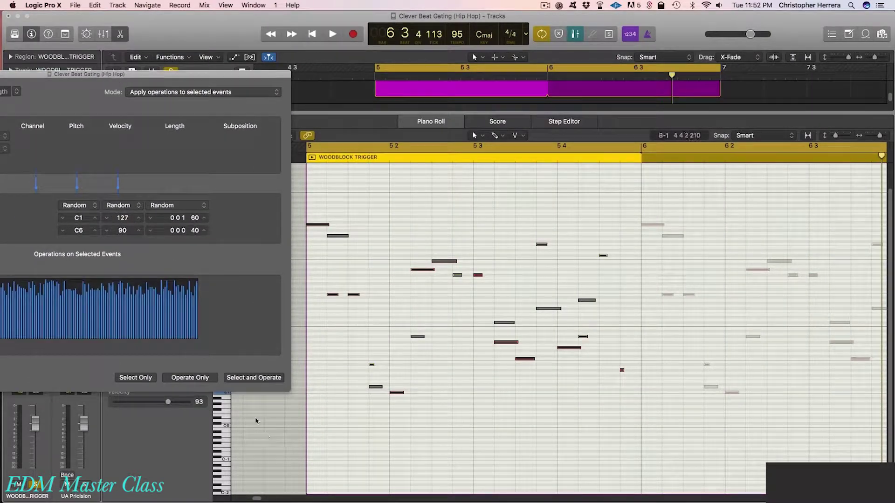
Re-randomize the selected notes five more times, then close the transform window
click(252, 377)
click(252, 377)
click(251, 377)
click(251, 378)
click(252, 378)
drag(140, 77, 489, 111)
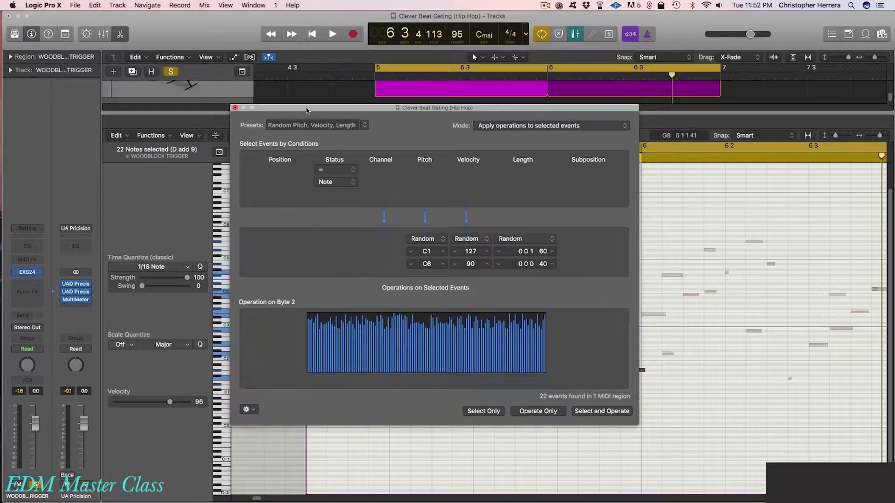
click(234, 108)
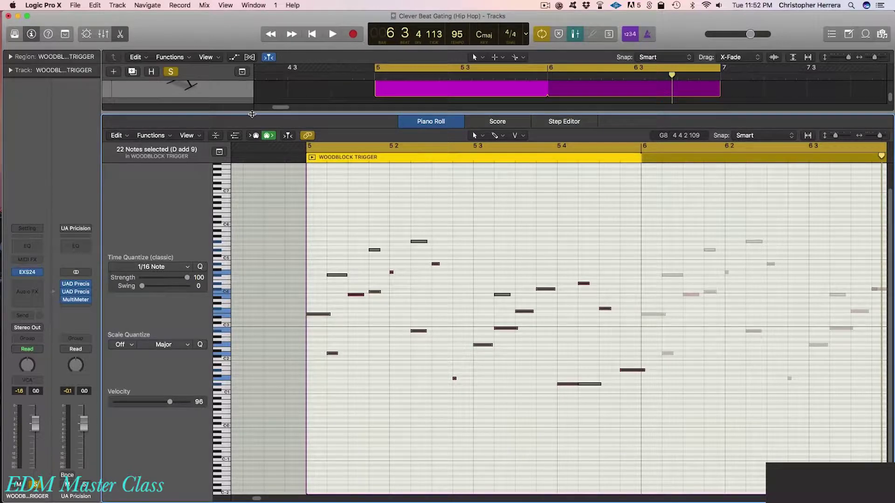
drag(251, 114, 252, 494)
key(super+Left)
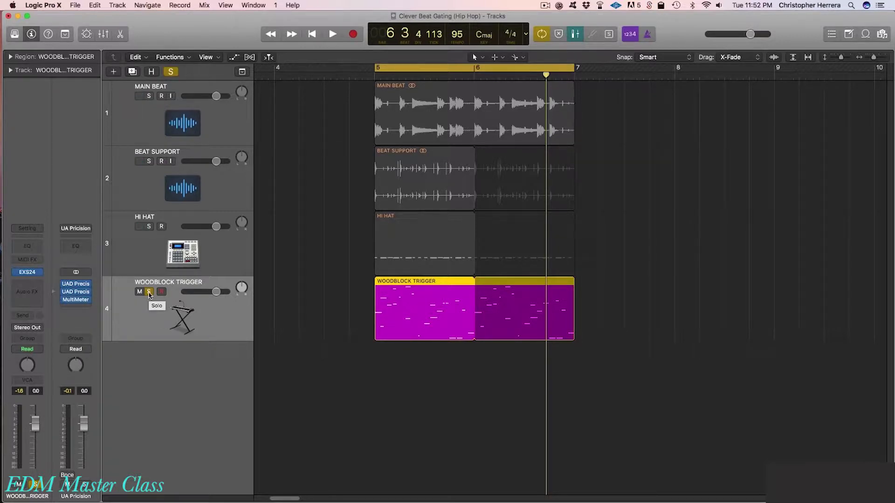
key(space)
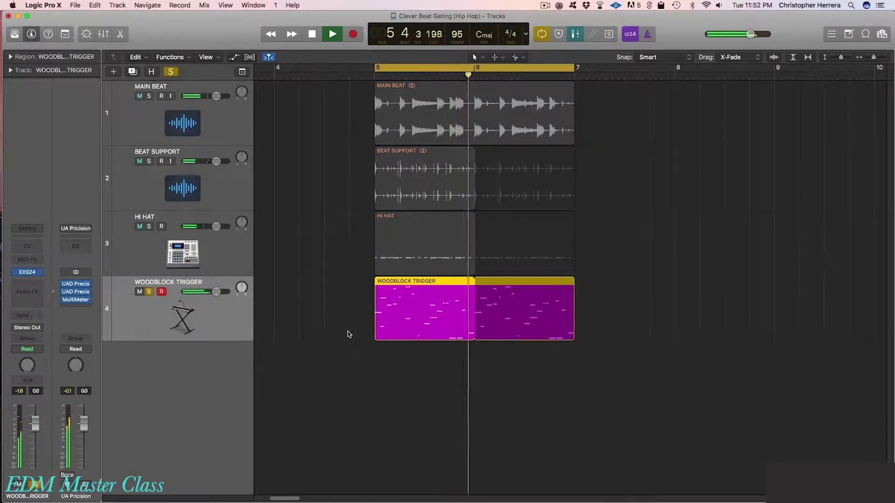
key(space)
Mute three of the WOODBLOCK TRIGGER notes in the Piano Roll
double_click(404, 322)
scroll(404, 333, left, 10)
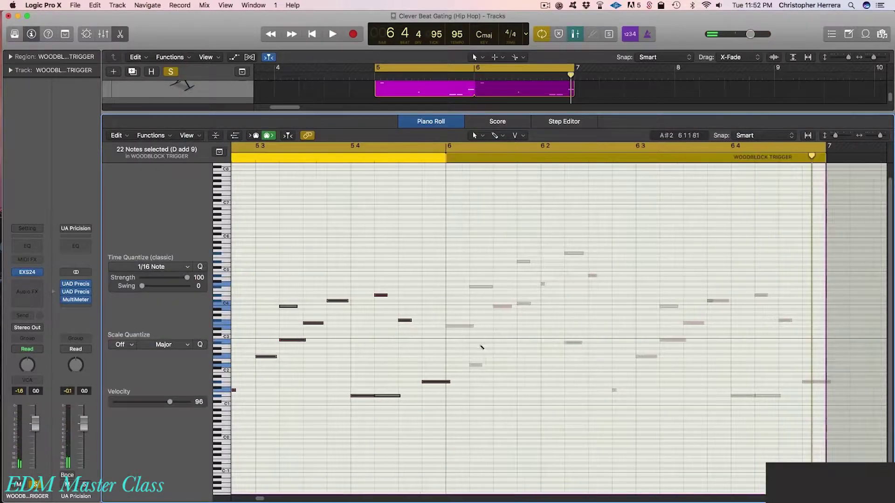
click(440, 344)
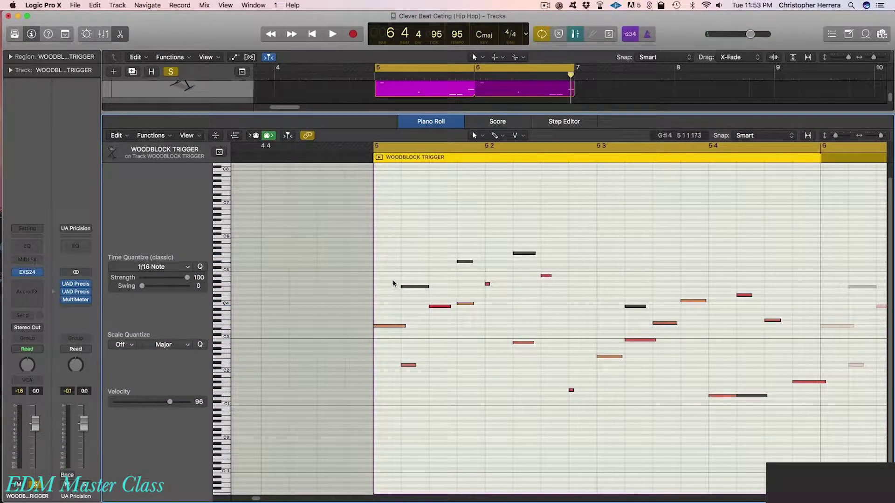
click(389, 326)
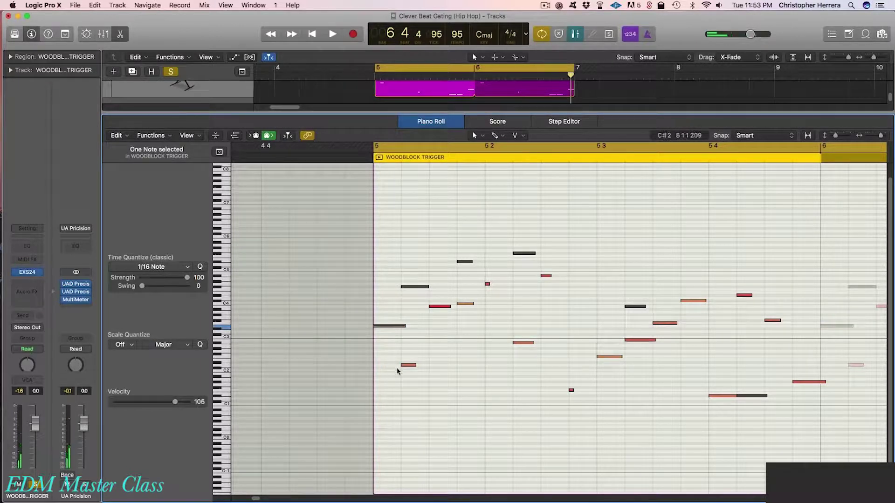
click(608, 357)
click(523, 342)
click(693, 300)
click(692, 301)
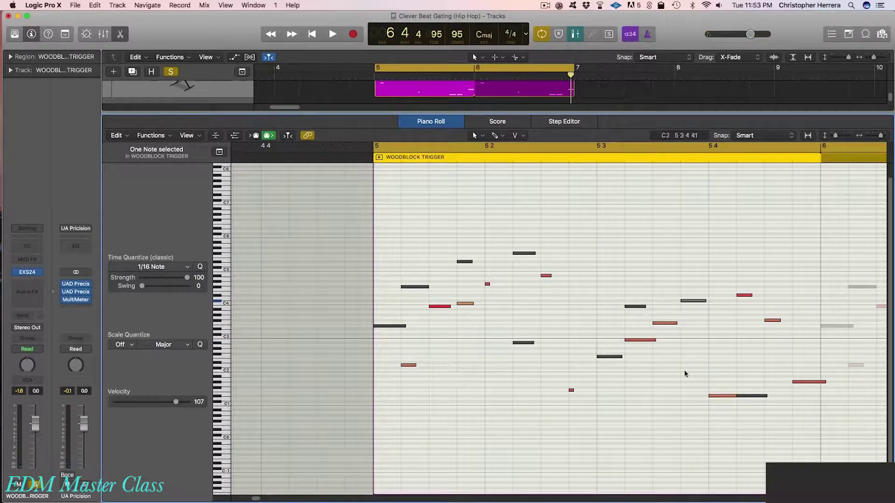
Shorten a note near the end of bar 5, play it back, and close the editor
drag(824, 382, 816, 382)
click(569, 429)
key(space)
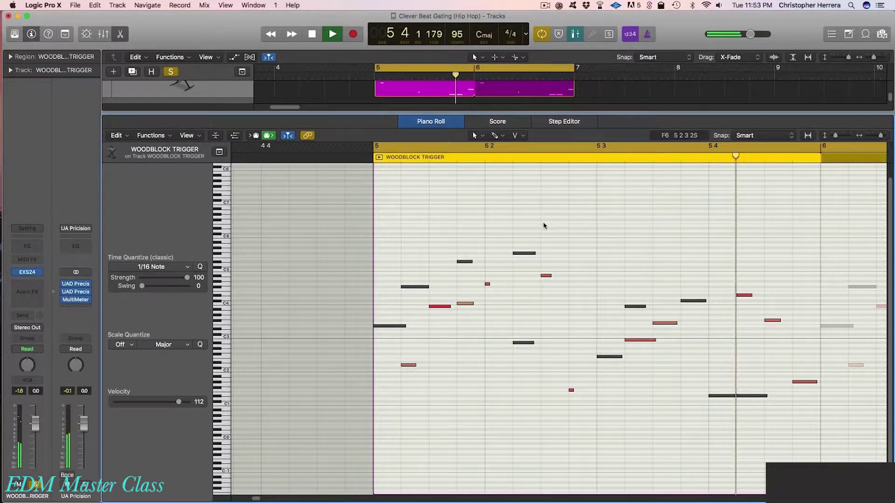
key(space)
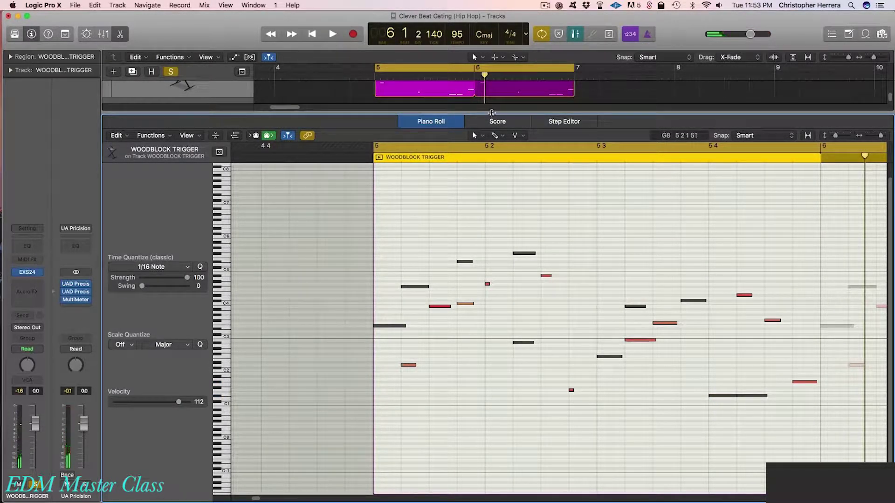
key(e)
click(375, 401)
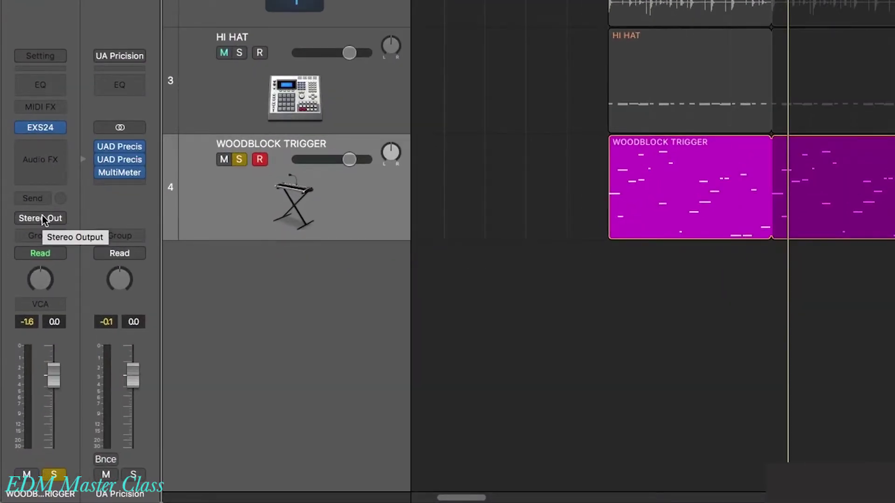
Route the woodblock channel's output to the TRIGGER bus and solo the TRIGGER aux
click(37, 219)
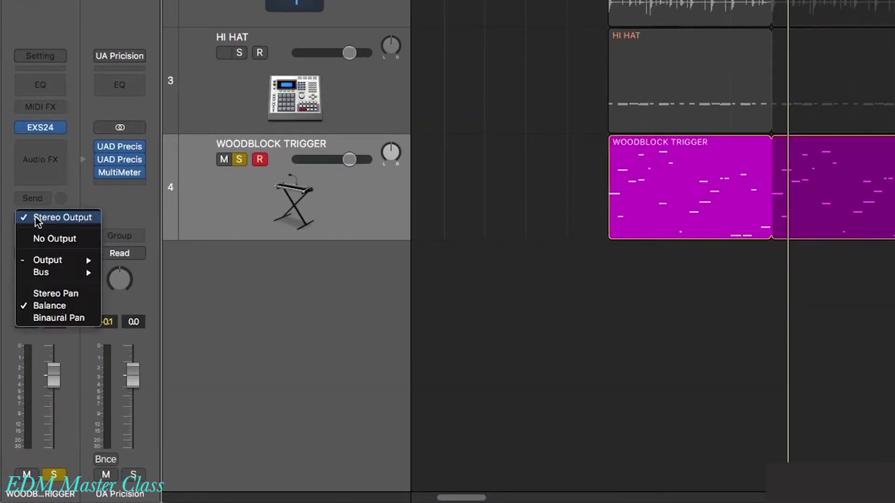
mouse_move(47, 279)
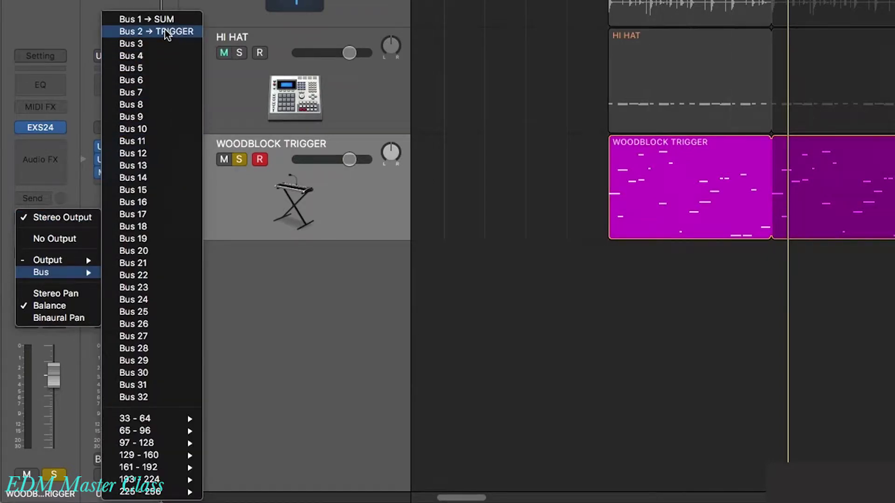
click(167, 34)
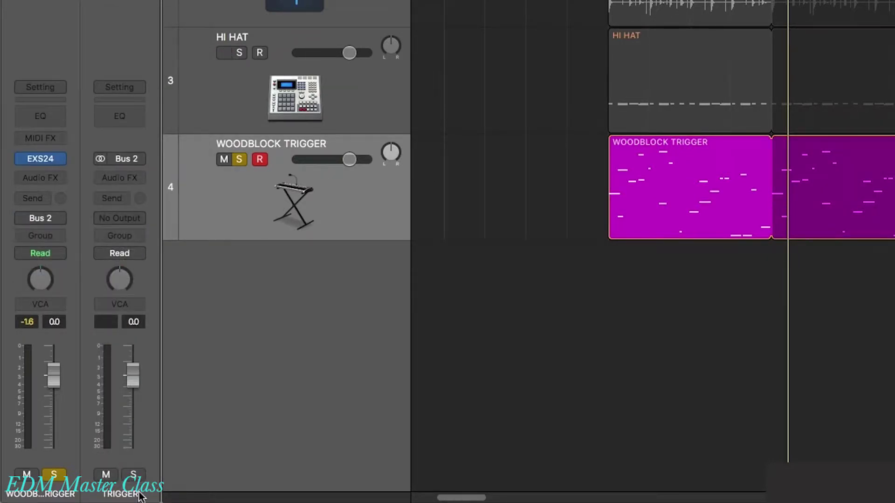
click(133, 475)
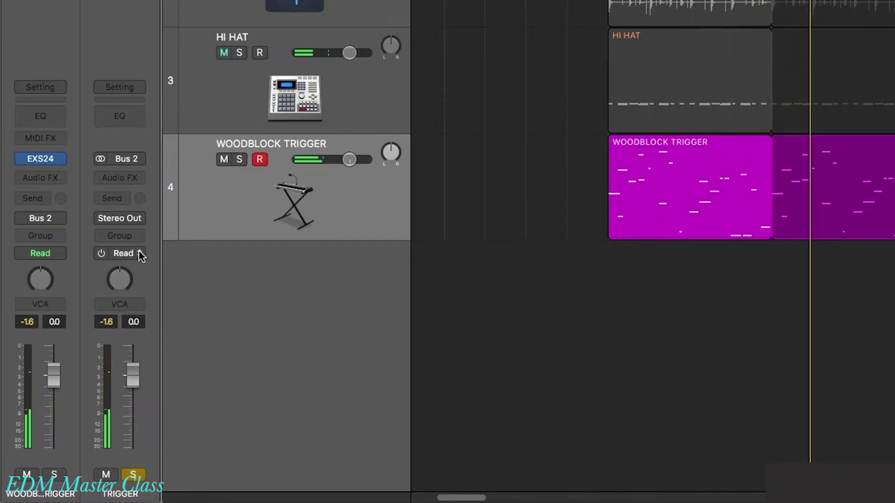
Set the TRIGGER aux's output to No Output
click(110, 219)
click(238, 182)
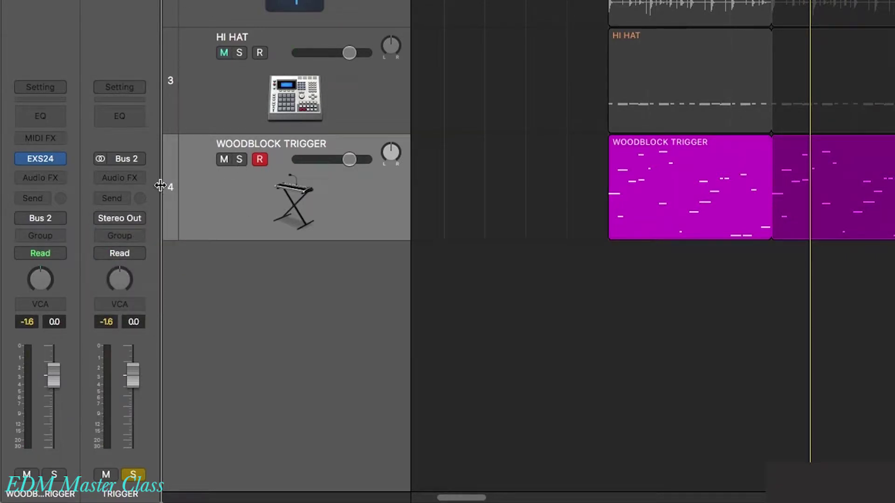
click(122, 218)
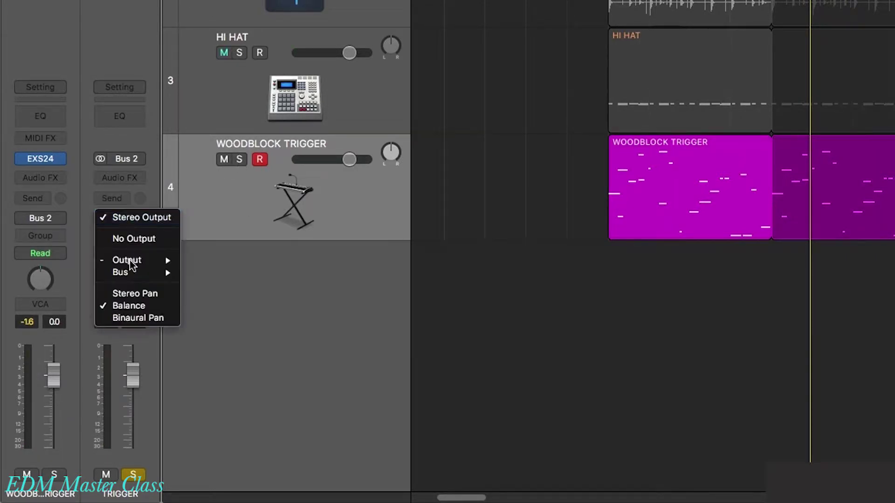
mouse_move(148, 262)
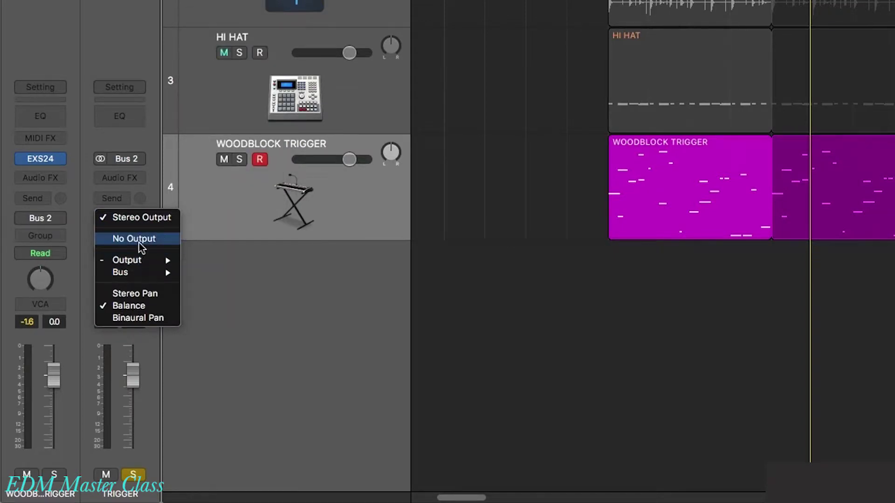
click(136, 239)
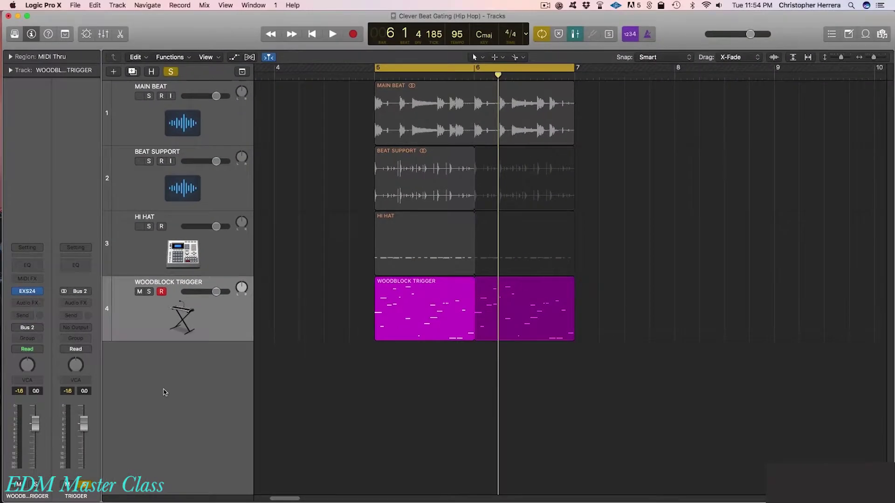
Play the loop, shorten the track rows, show the mixer and unsolo TRIGGER
key(space)
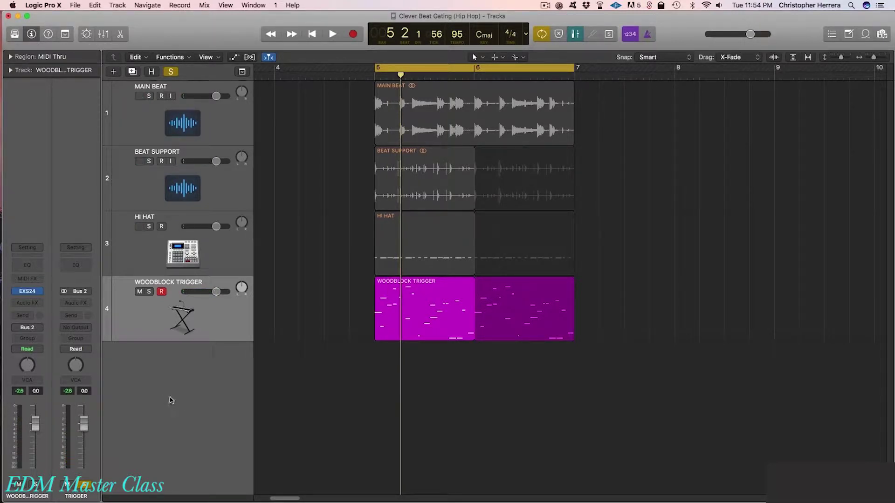
key(ctrl+alt+Up)
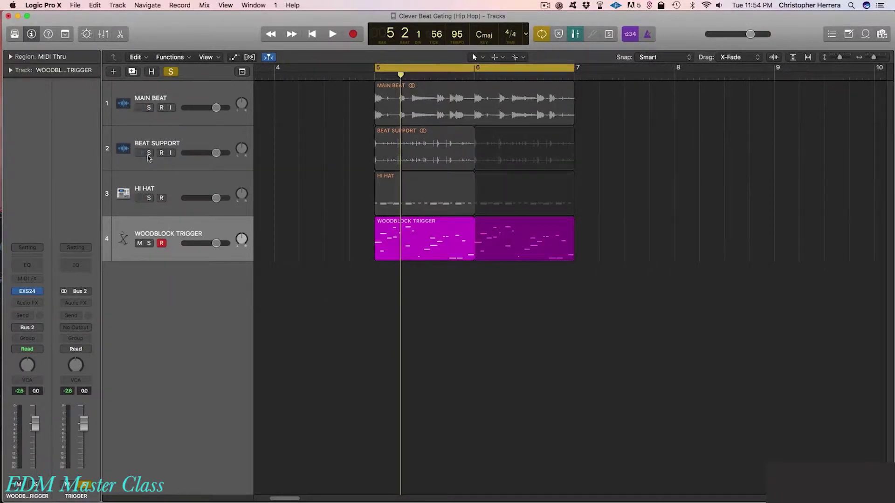
key(x)
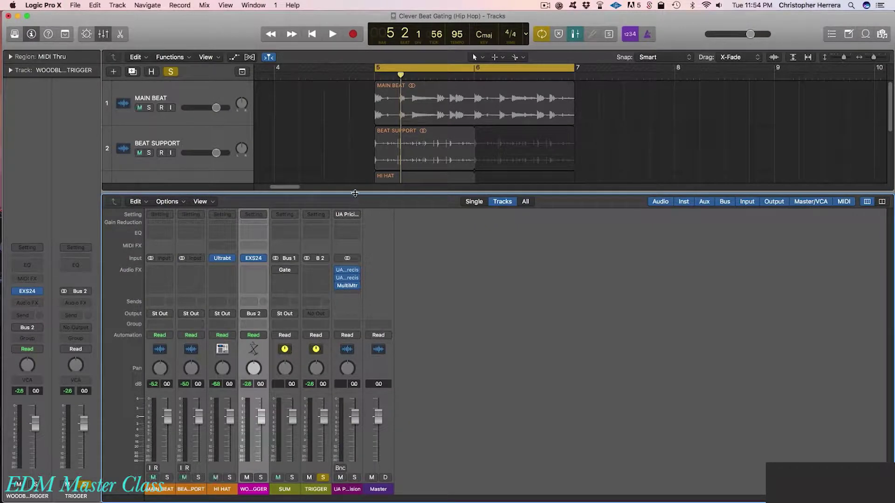
click(323, 477)
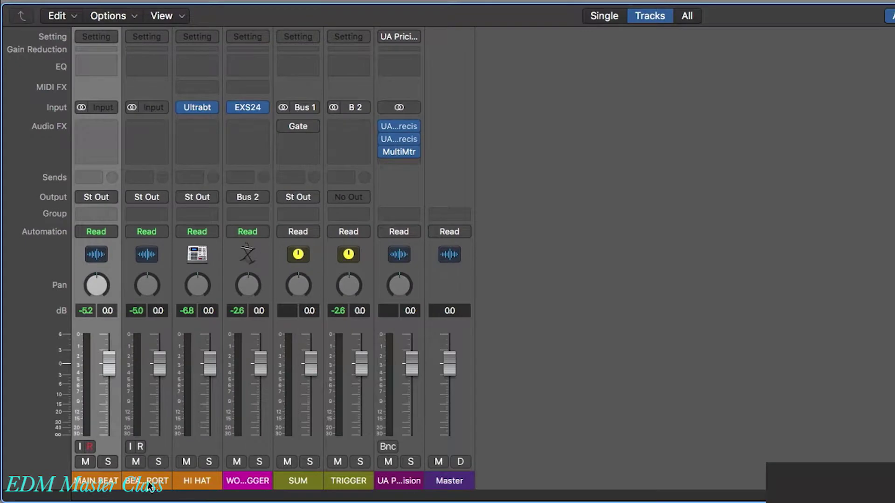
Route MAIN BEAT, BEAT SUPPORT and HI HAT outputs to Bus 1 feeding SUM
click(194, 489)
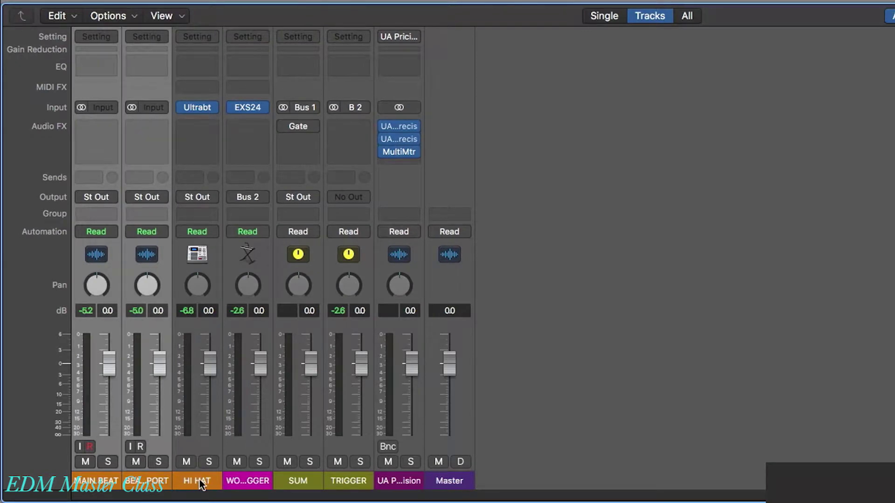
click(223, 490)
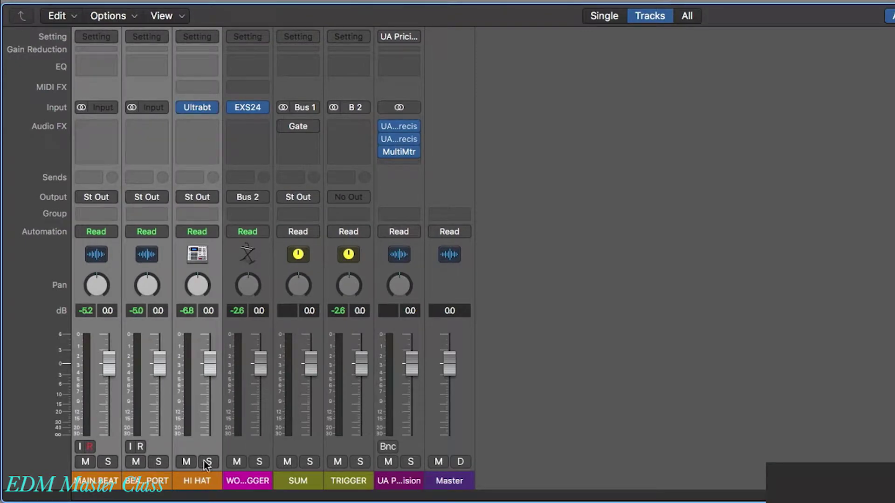
click(96, 197)
mouse_move(104, 253)
click(236, 24)
Solo the SUM channel and play the beat through it
click(297, 482)
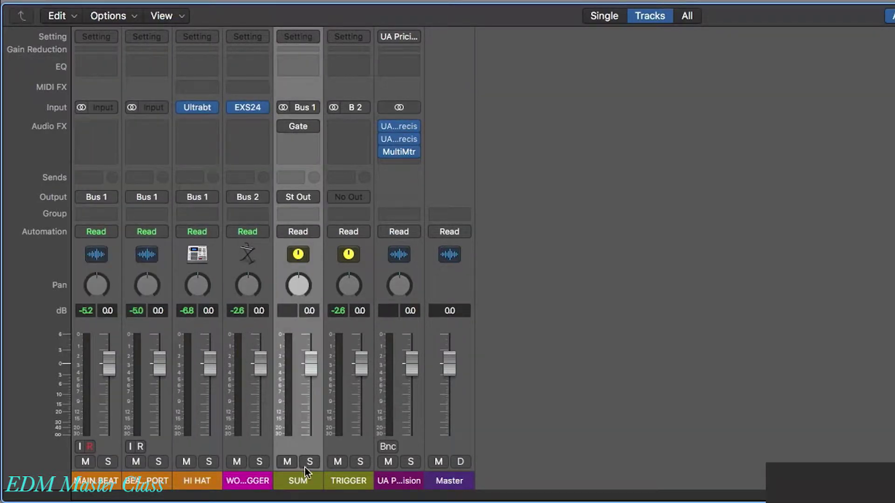
click(308, 462)
key(space)
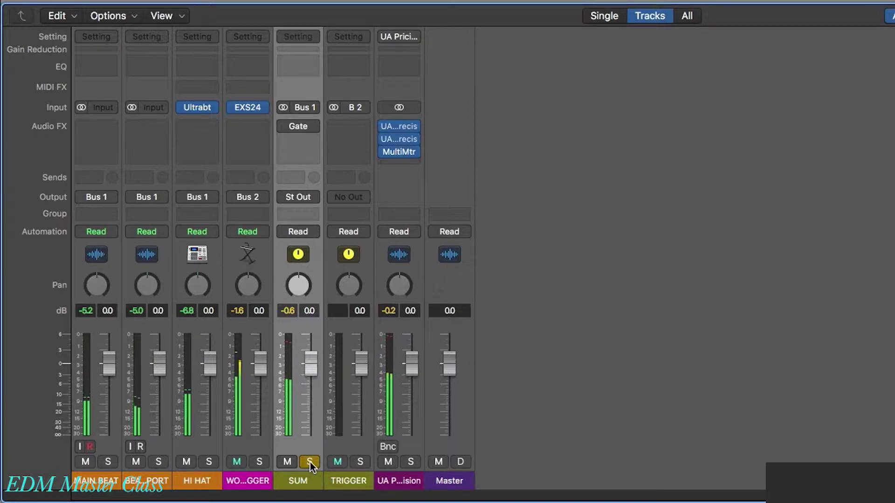
key(space)
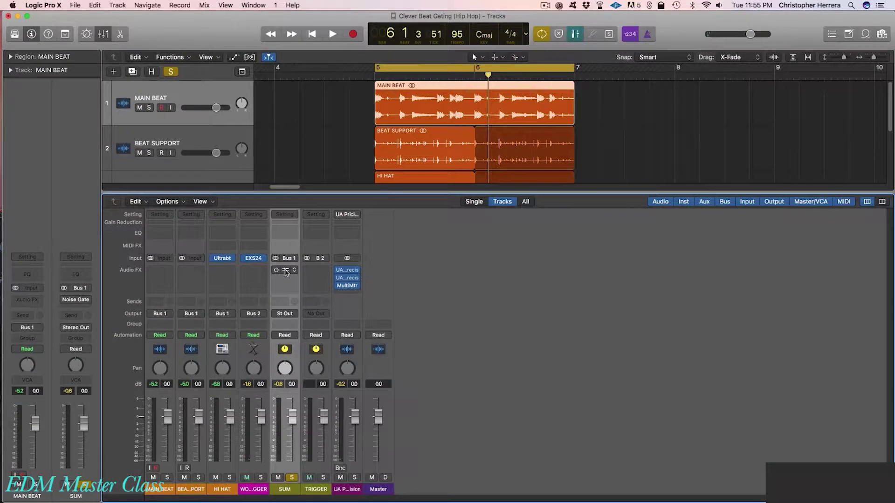
Switch on SUM's Noise Gate and tune its threshold to -3 dB while bars 5–6 play
click(285, 271)
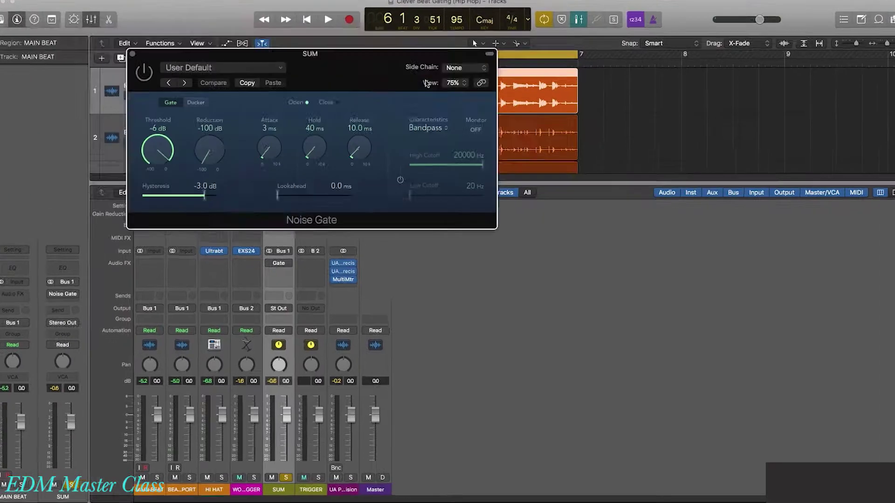
drag(349, 63, 656, 240)
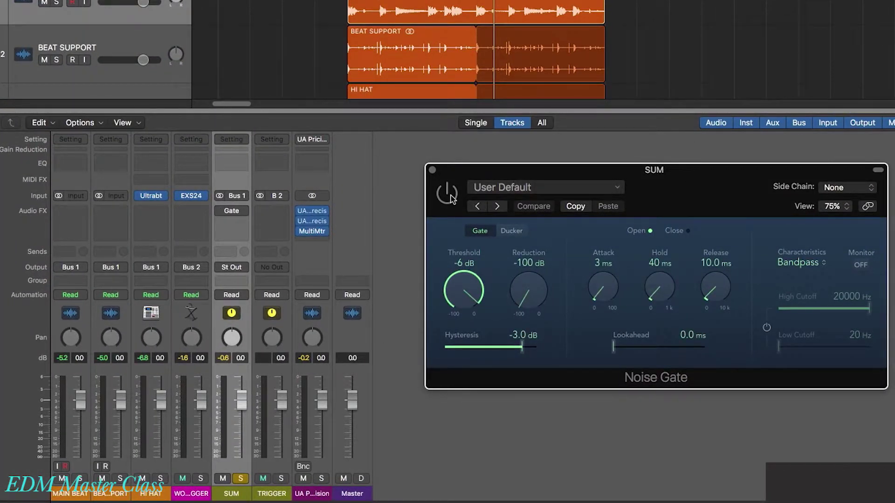
click(451, 195)
drag(455, 283, 453, 346)
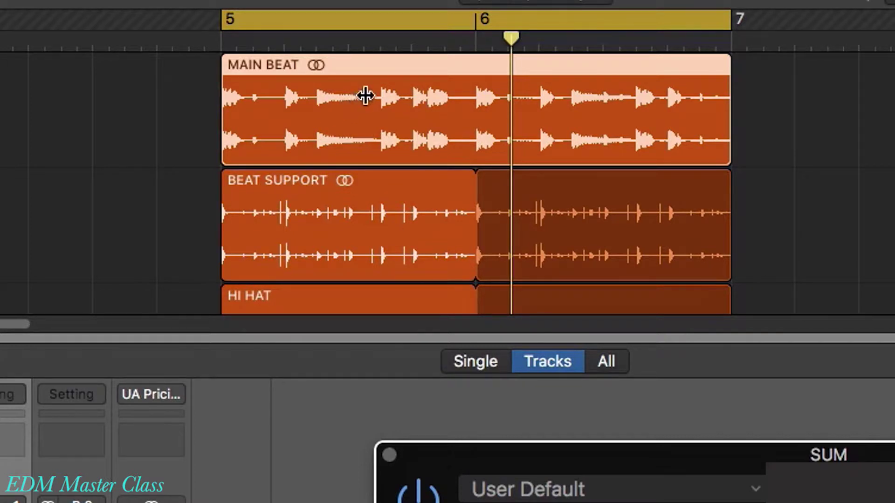
key(super+Right)
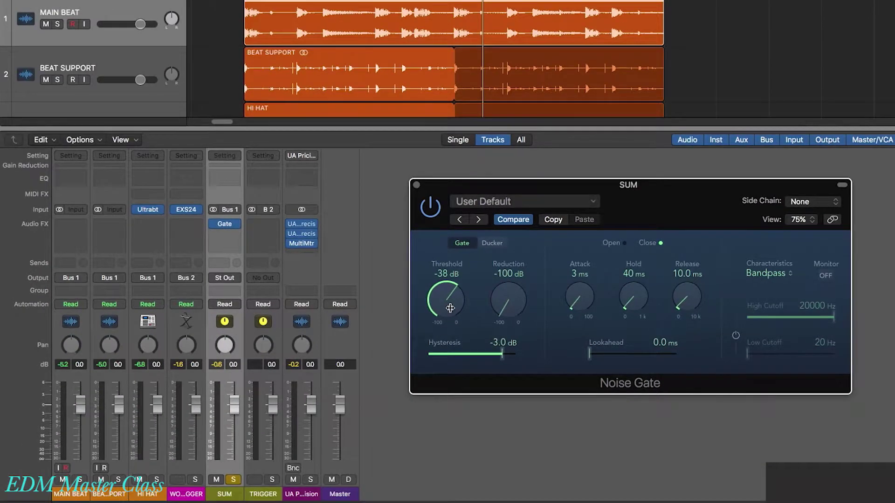
key(space)
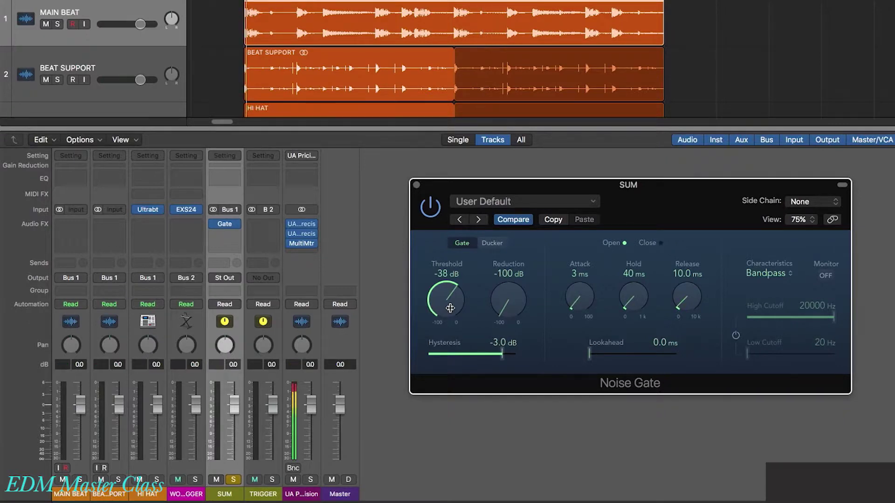
drag(450, 308, 451, 250)
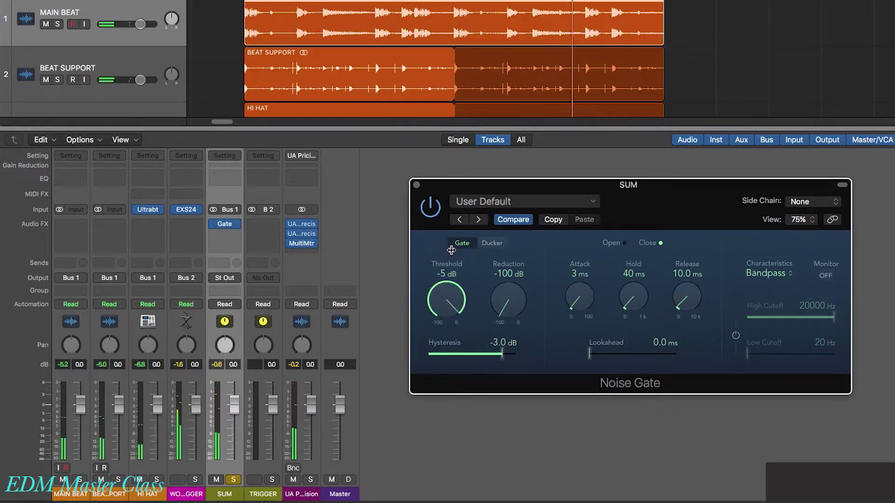
key(space)
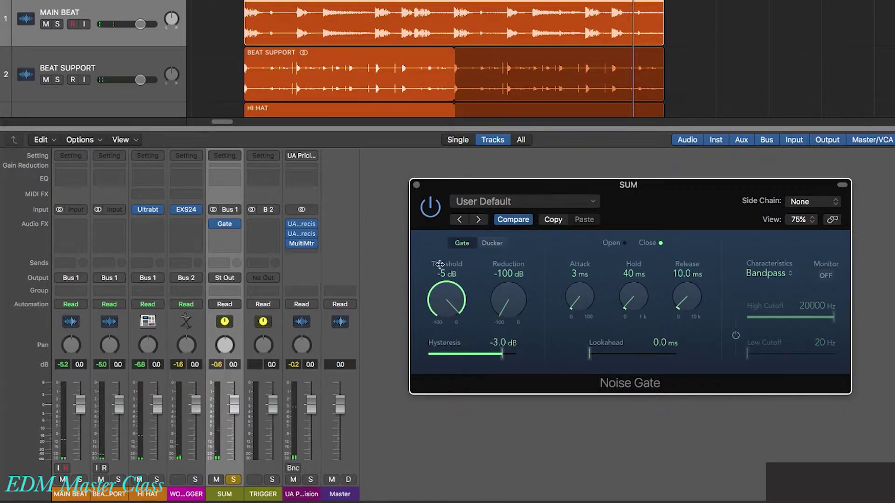
mouse_move(451, 300)
mouse_down()
mouse_move(450, 286)
mouse_move(449, 298)
mouse_up()
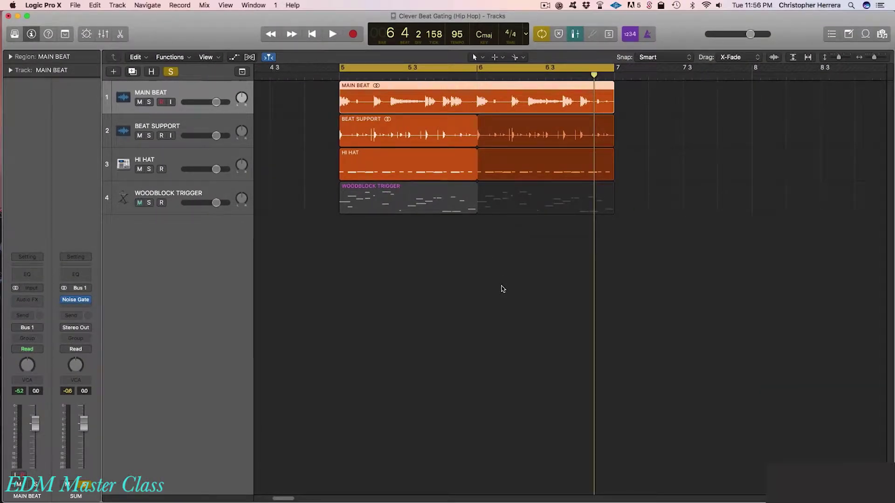
Solo track 5 and play its Clever Beat Gating (Hip Hop) audio region
click(472, 334)
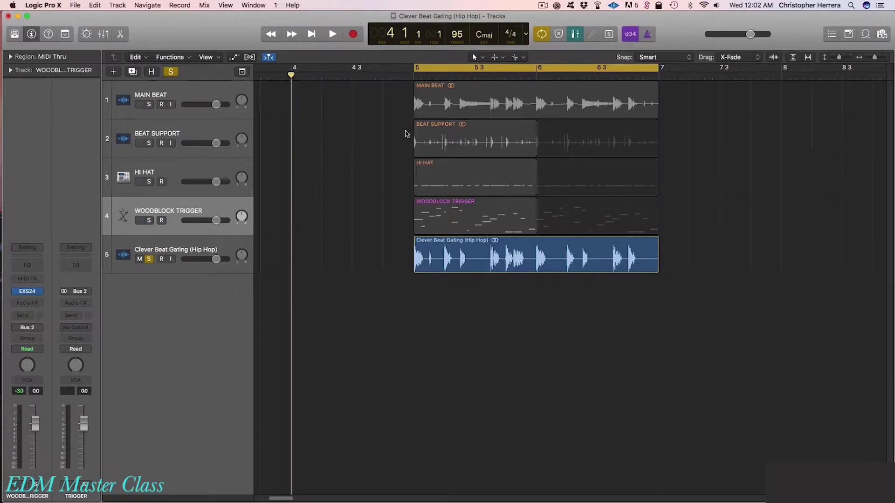
alt+click(138, 259)
click(457, 254)
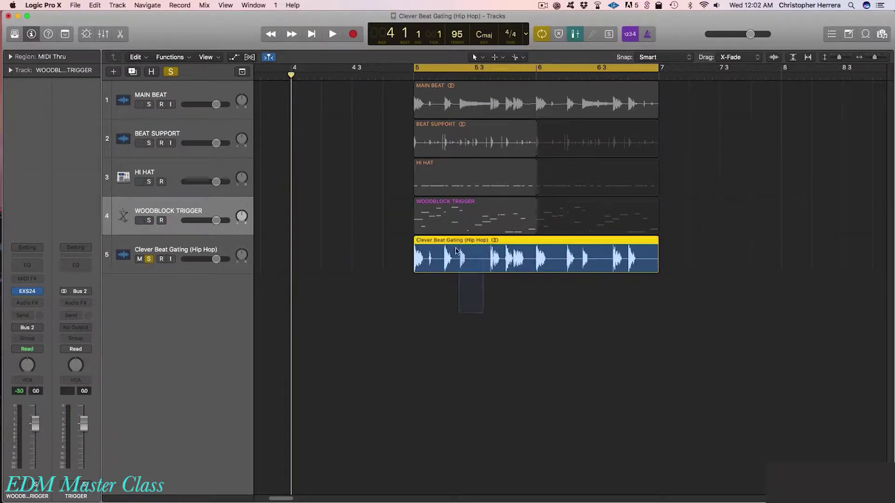
key(space)
key(space)
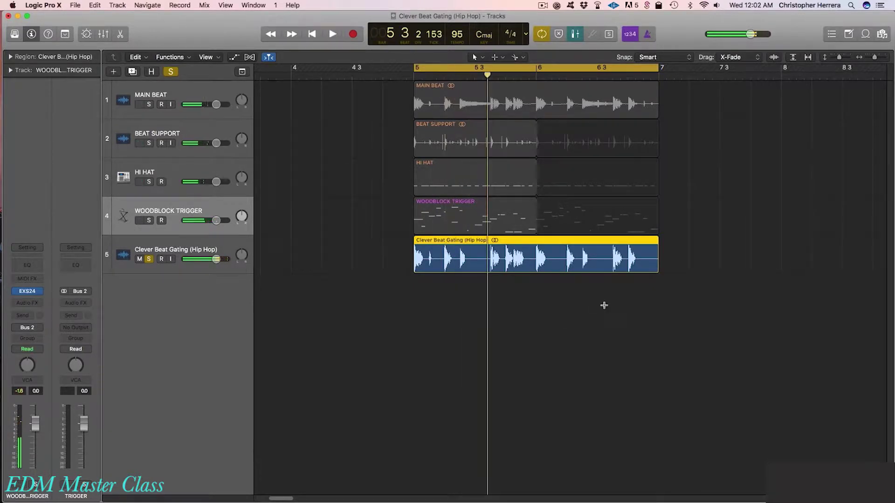
scroll(615, 307, up, 5)
scroll(620, 312, right, 2)
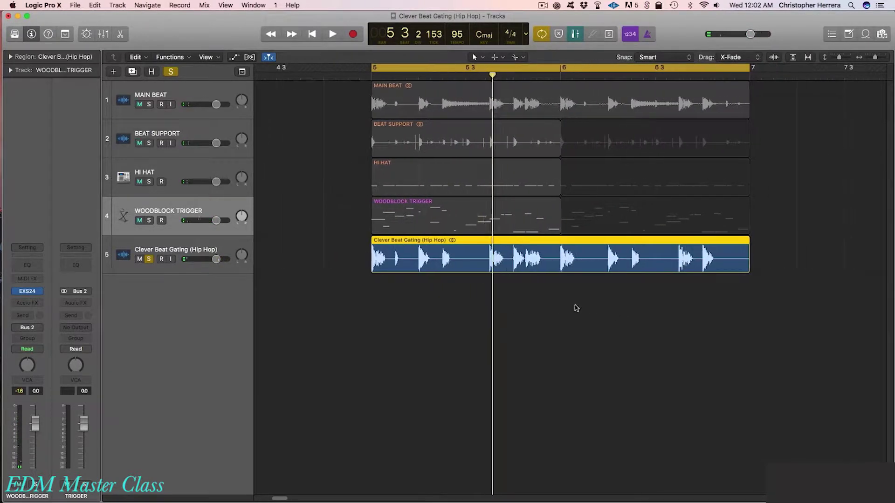
Convert the bounced region to a new sampler track using transient markers, then solo it
right_click(429, 256)
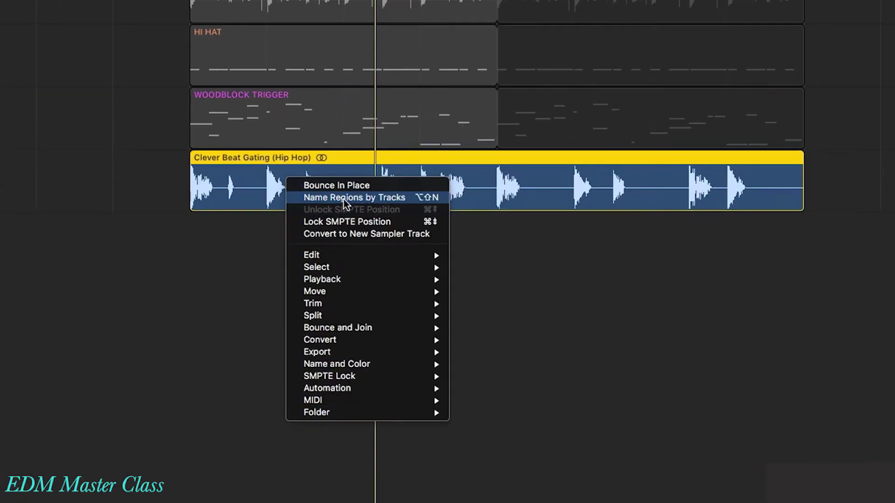
mouse_move(494, 351)
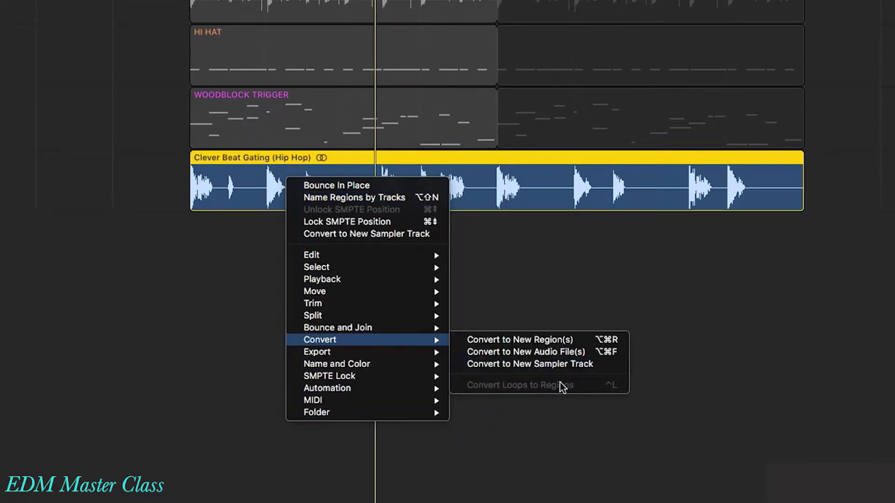
click(566, 365)
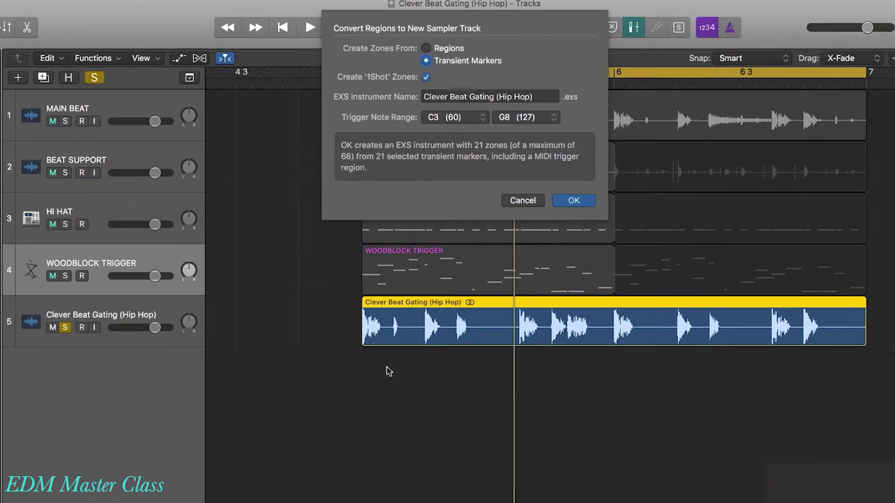
click(577, 200)
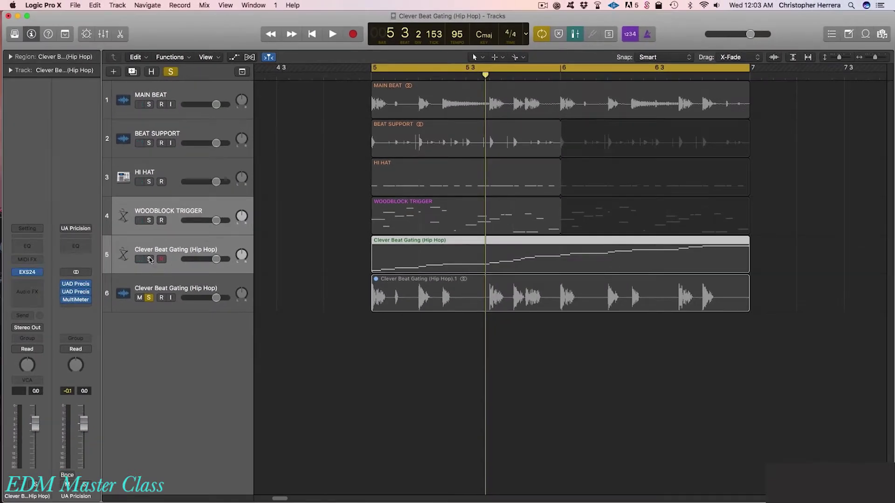
click(149, 259)
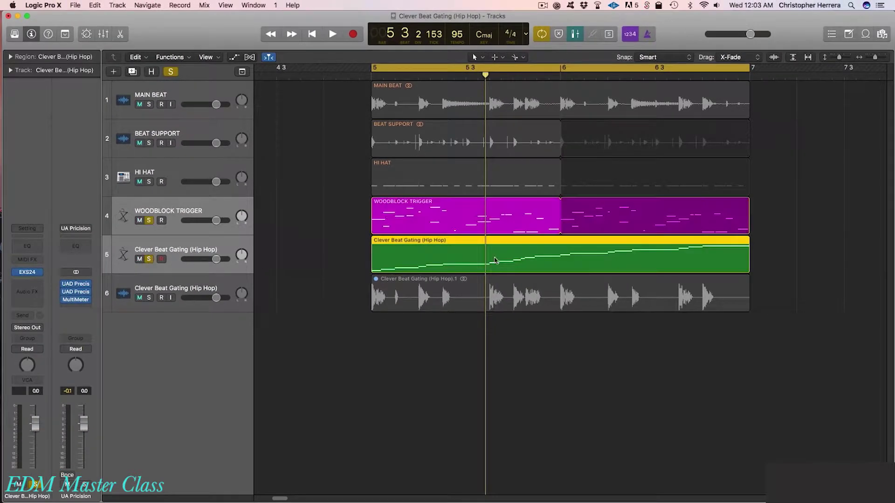
key(super+Down)
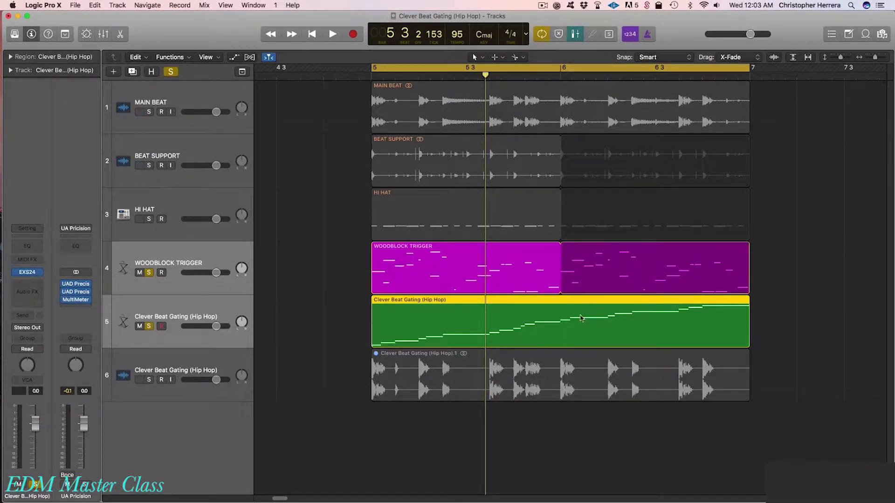
Inspect the trigger region's notes in the Piano Roll, selecting the last 13, then close it
double_click(581, 330)
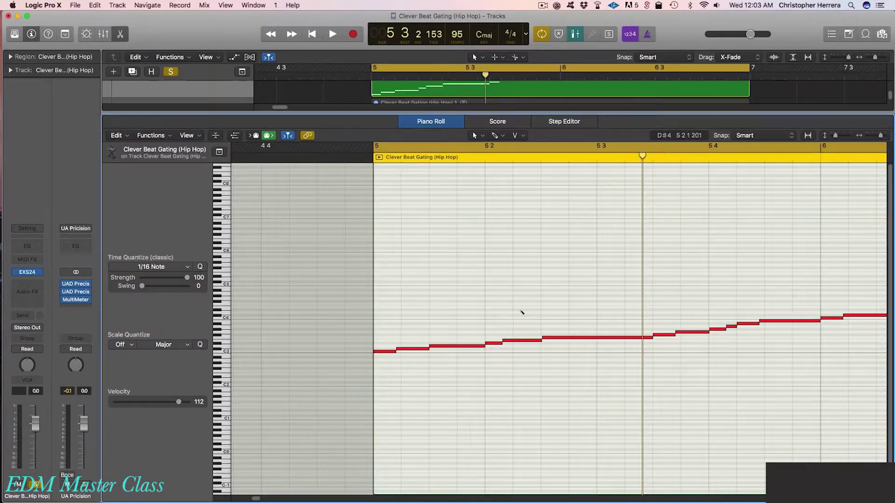
scroll(544, 313, left, 5)
scroll(545, 310, right, 3)
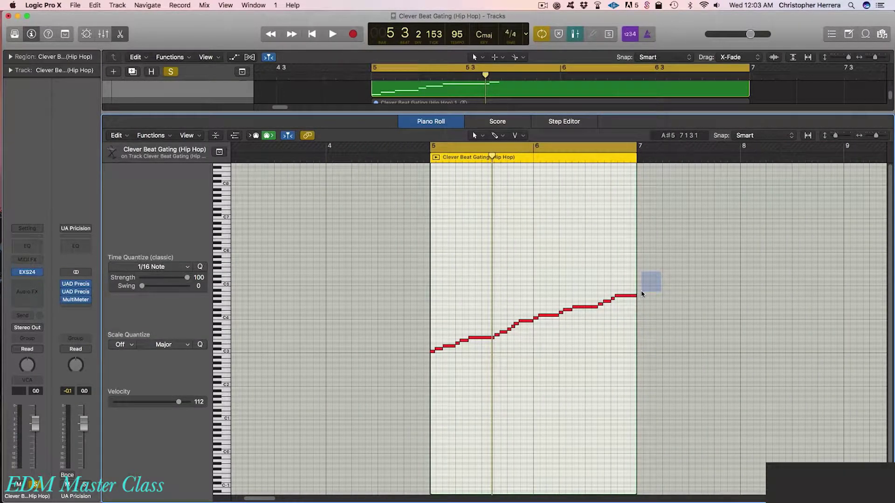
drag(641, 294, 432, 387)
key(p)
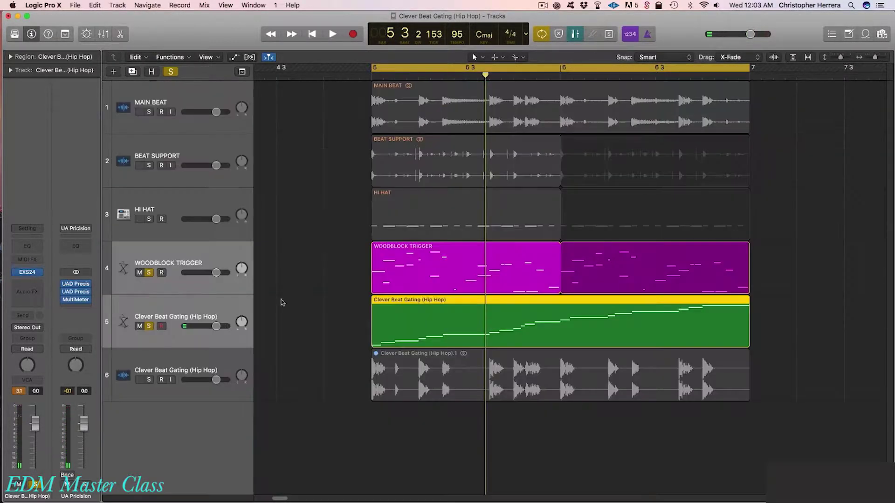
Re-solo the sampler track, audition the beat, and reopen the green region in the Piano Roll
click(149, 291)
click(148, 291)
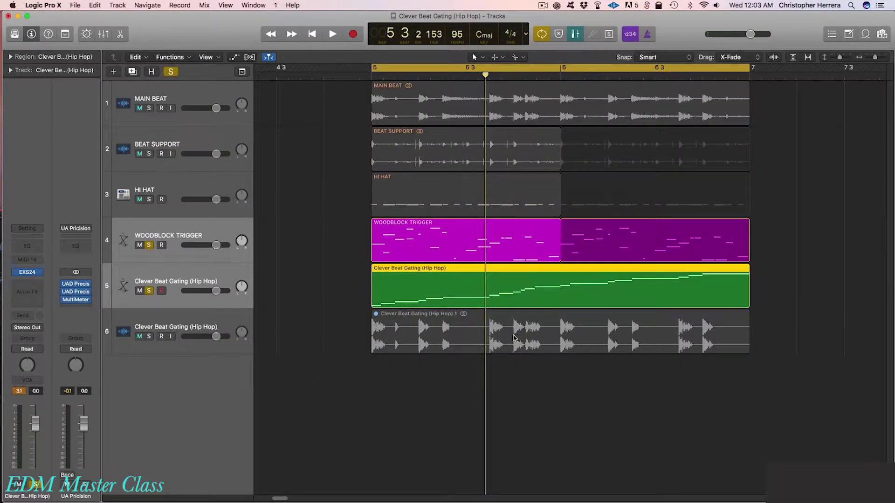
key(space)
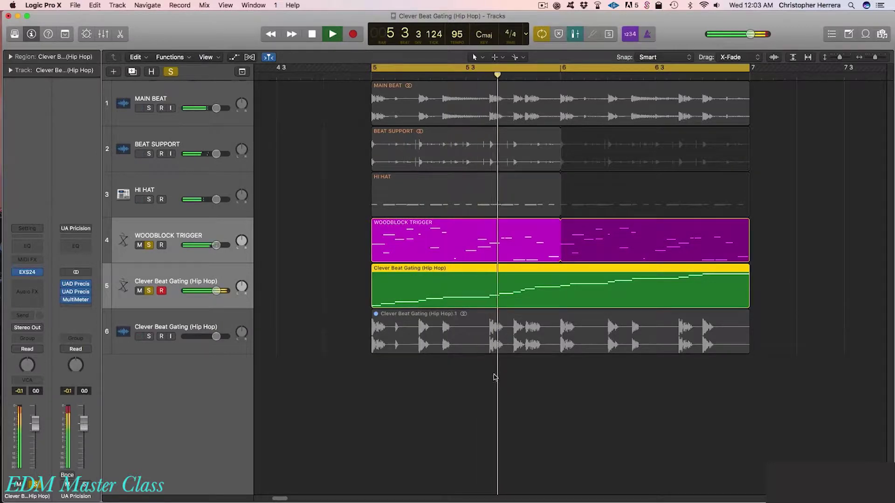
click(495, 377)
key(space)
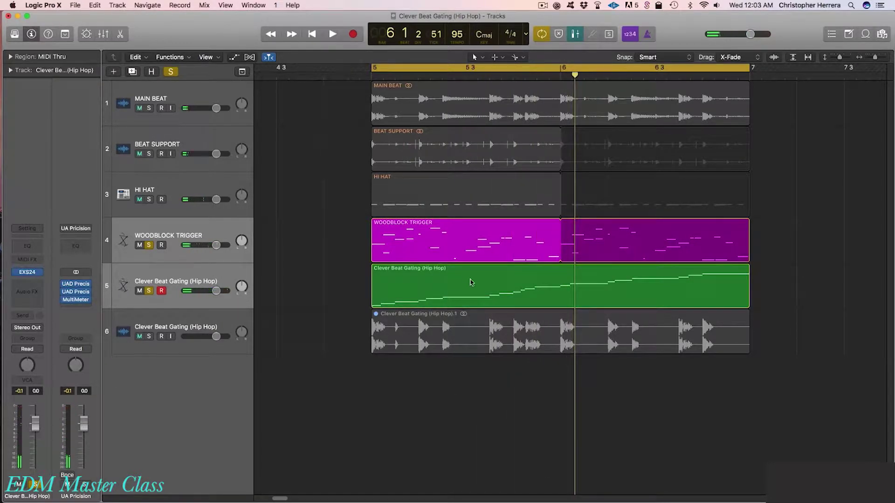
double_click(471, 282)
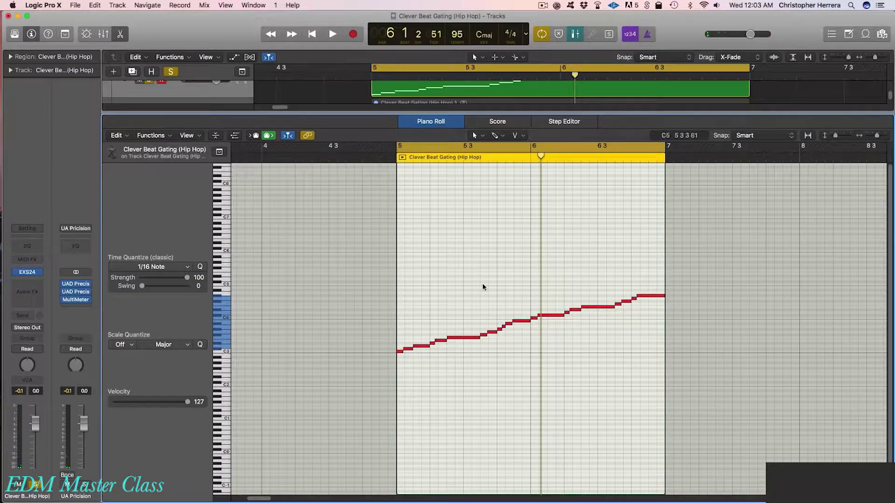
Select all pad notes and open Random Velocity with a lower limit of 90
key(super+a)
click(151, 136)
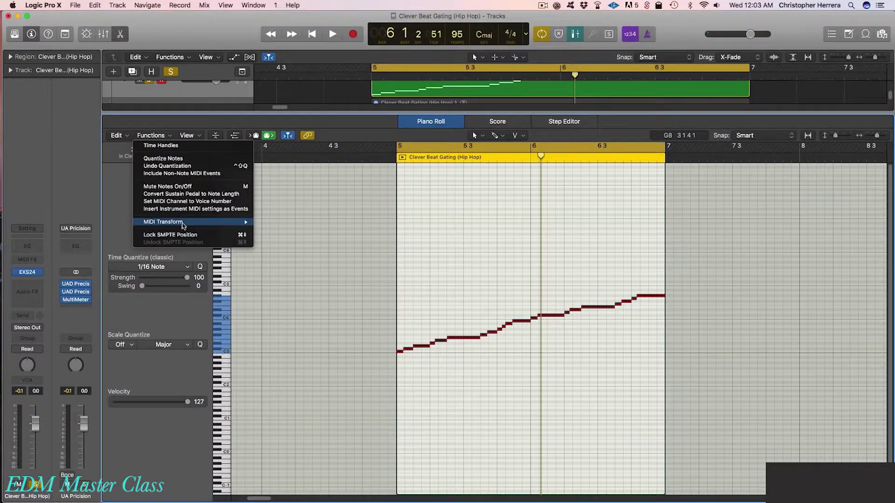
mouse_move(183, 226)
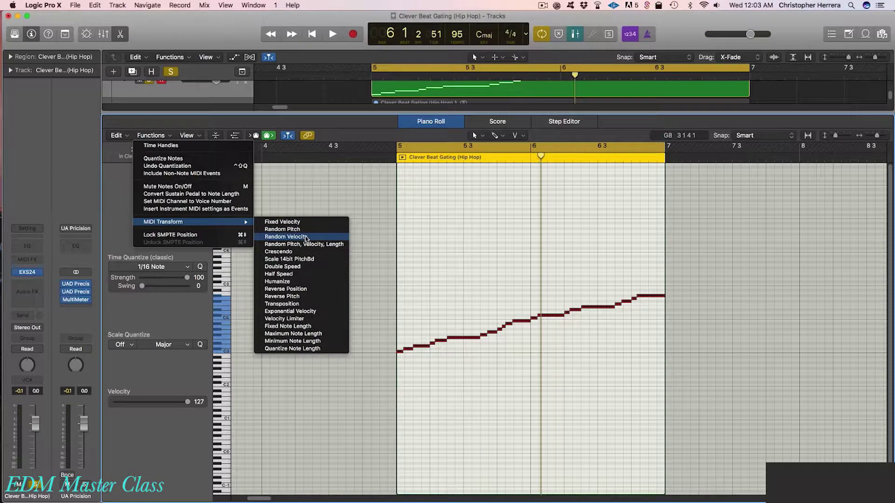
click(306, 238)
double_click(470, 264)
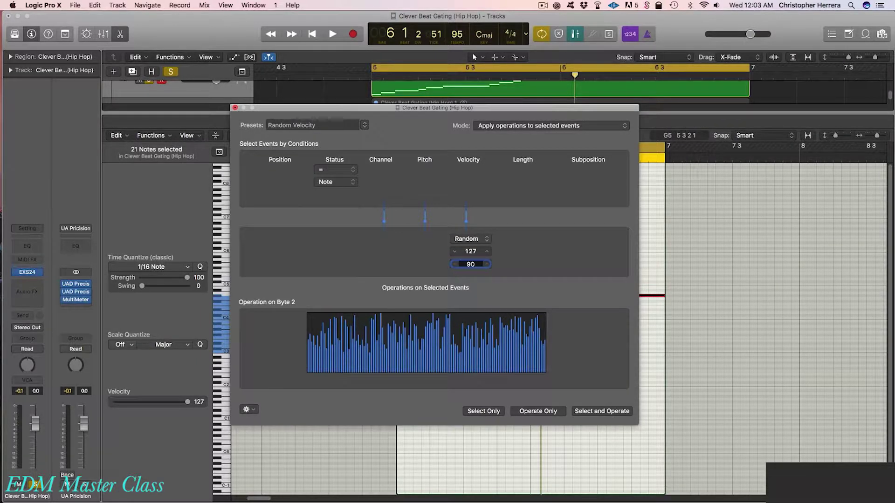
text(90)
key(Return)
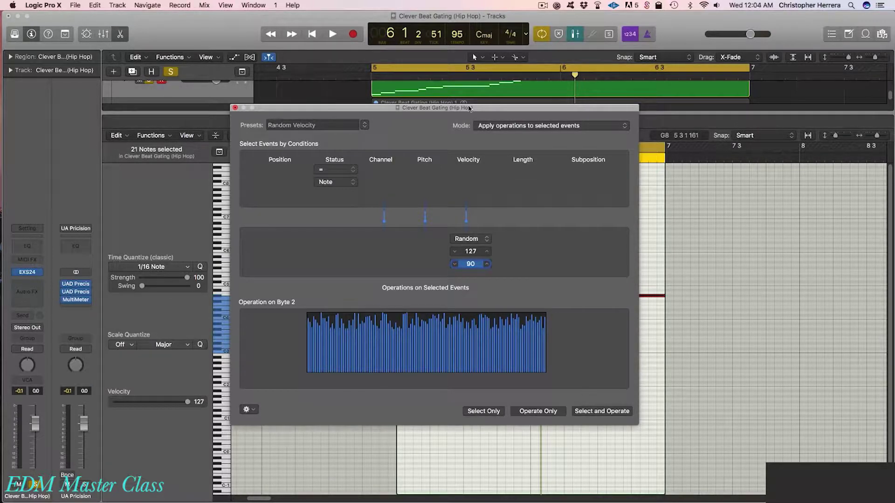
Randomise the selected notes' velocities, repeating the randomisation several times
drag(469, 109, 177, 122)
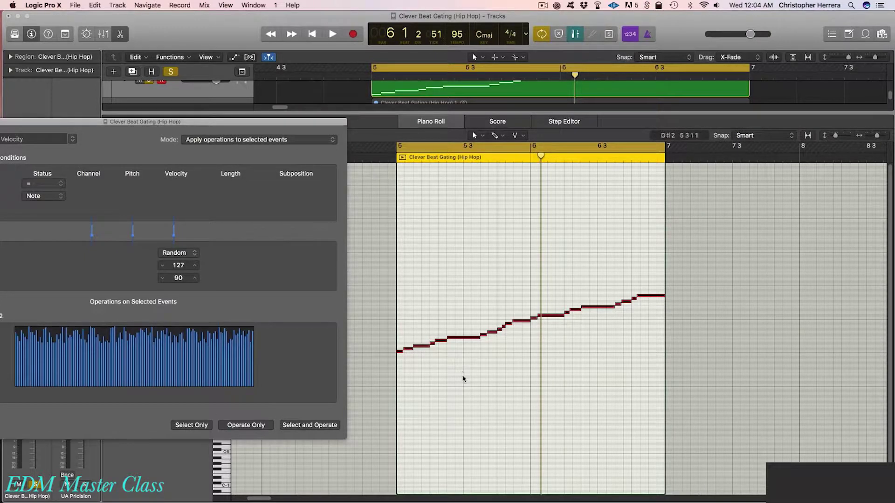
click(463, 376)
click(188, 425)
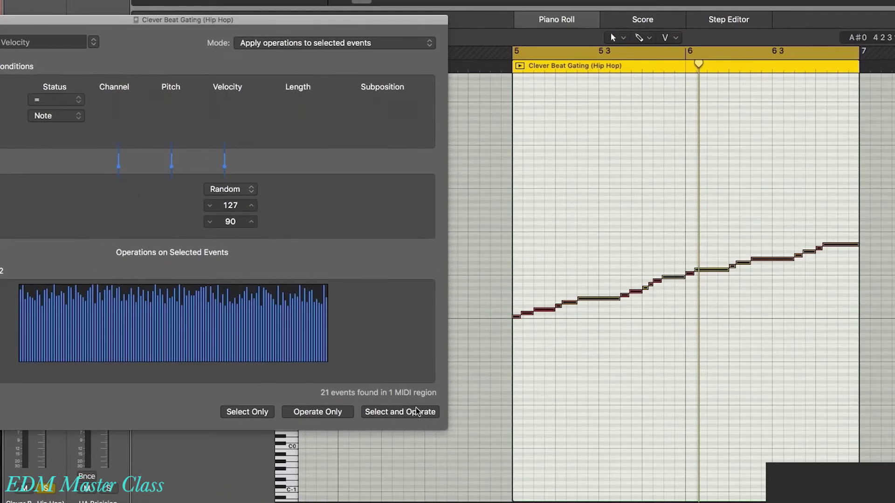
click(416, 412)
scroll(631, 331, up, 3)
scroll(615, 405, up, 2)
scroll(620, 408, down, 3)
scroll(620, 407, up, 3)
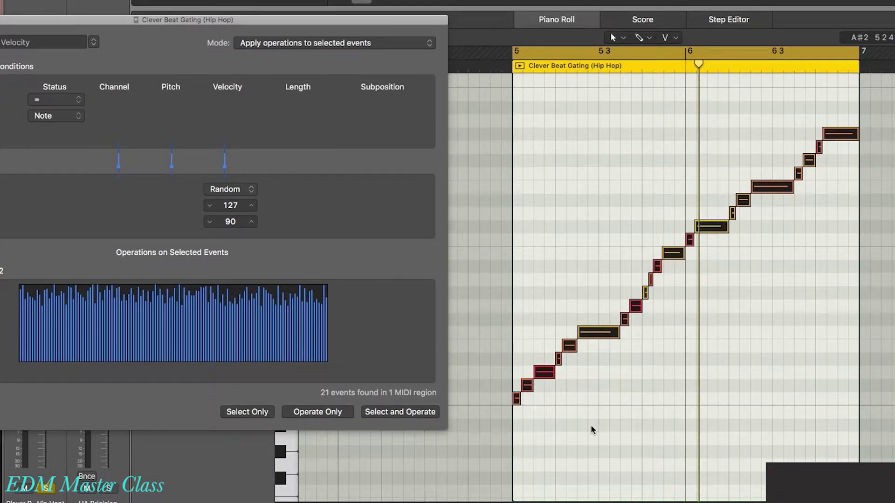
click(388, 412)
click(387, 412)
click(387, 412)
click(388, 412)
click(389, 412)
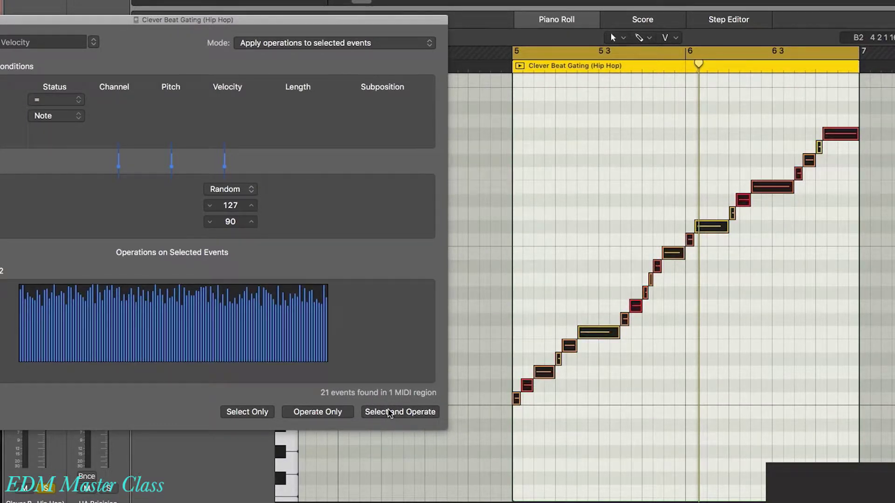
click(389, 412)
click(389, 412)
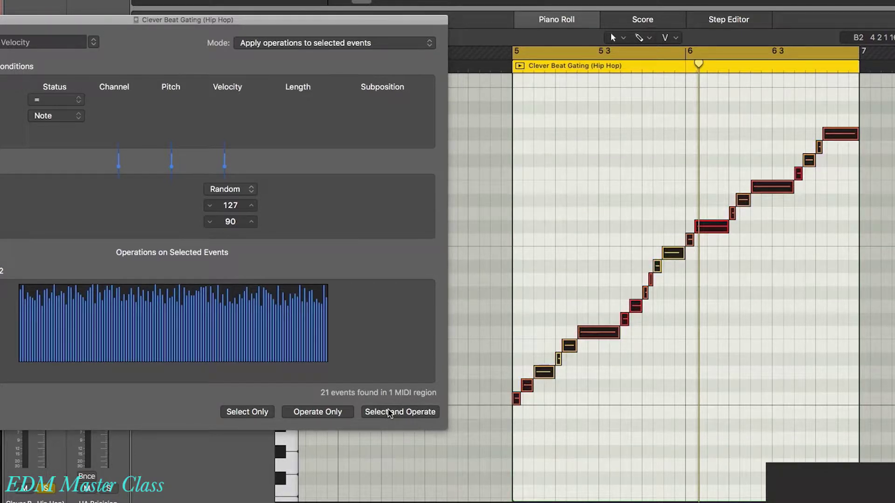
click(389, 412)
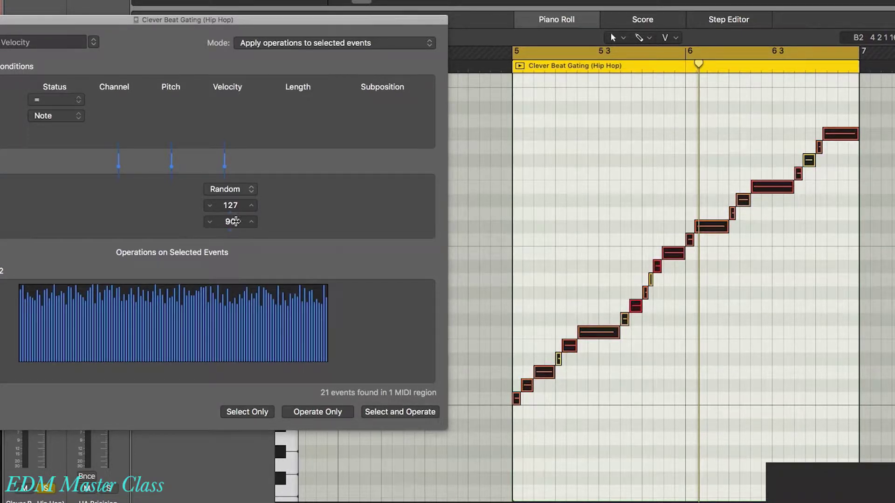
Lower the velocity limit to 70 and re-randomise the notes between 70 and 127
double_click(231, 222)
text(70)
click(404, 413)
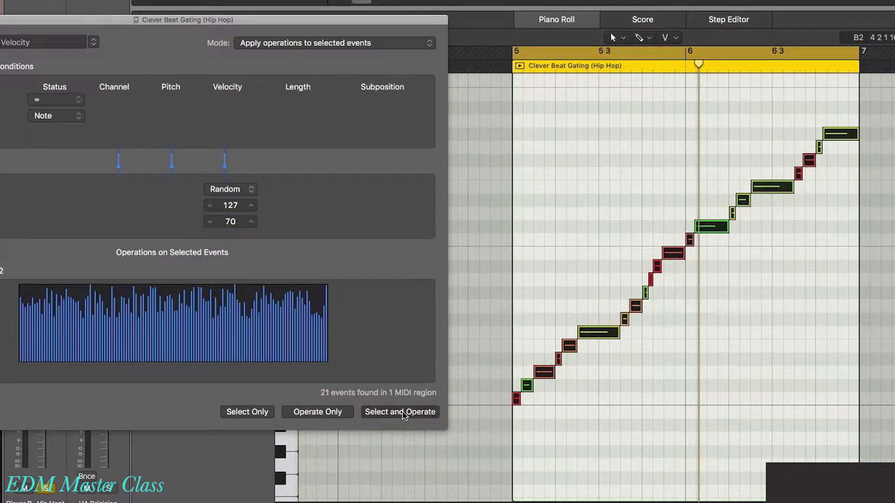
click(404, 414)
click(404, 414)
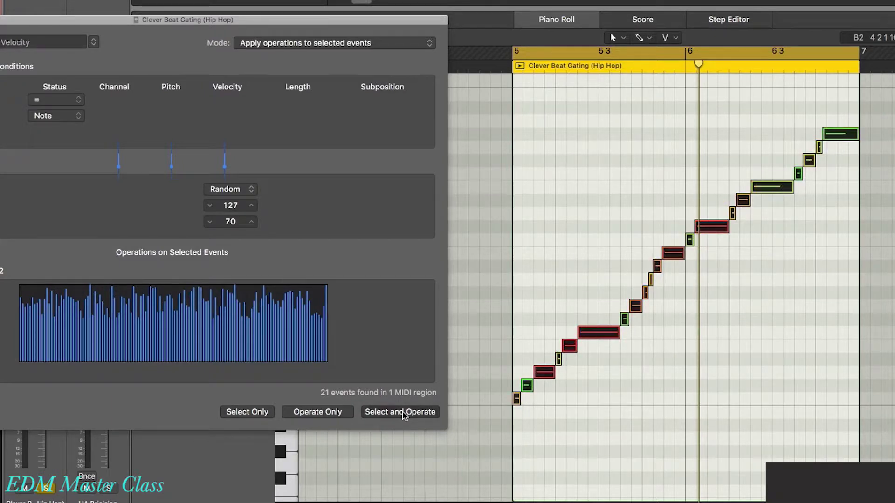
click(404, 414)
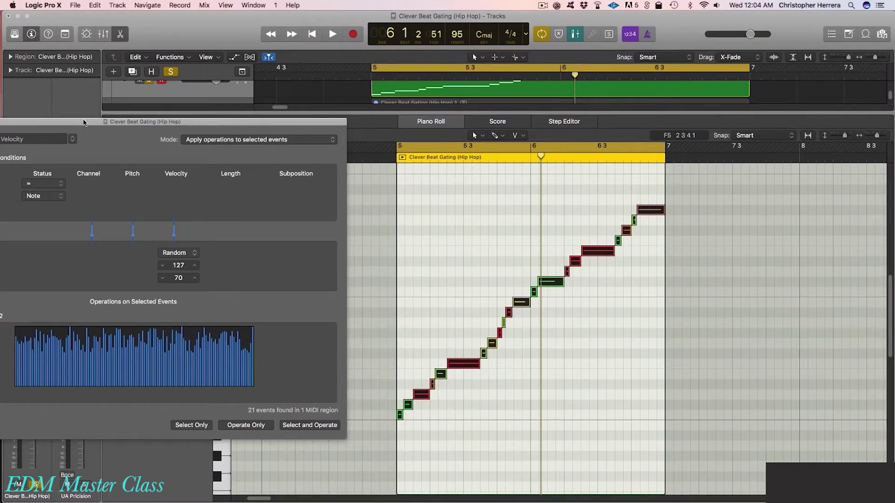
Close the Random Velocity window, deselect the notes and play the pad
drag(279, 14, 349, 5)
drag(270, 110, 403, 91)
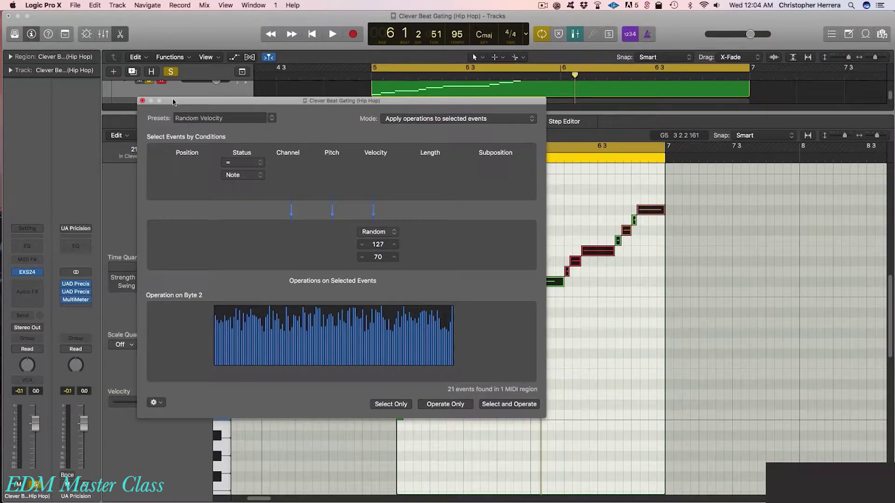
click(139, 100)
click(605, 377)
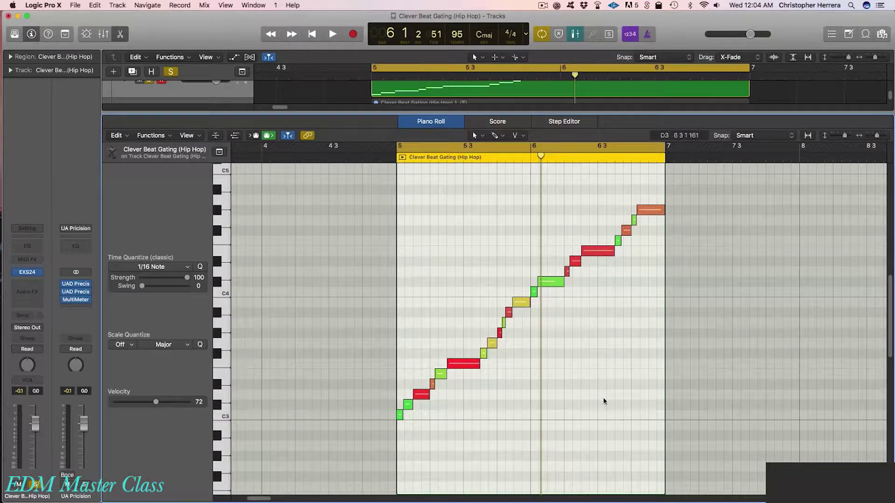
key(space)
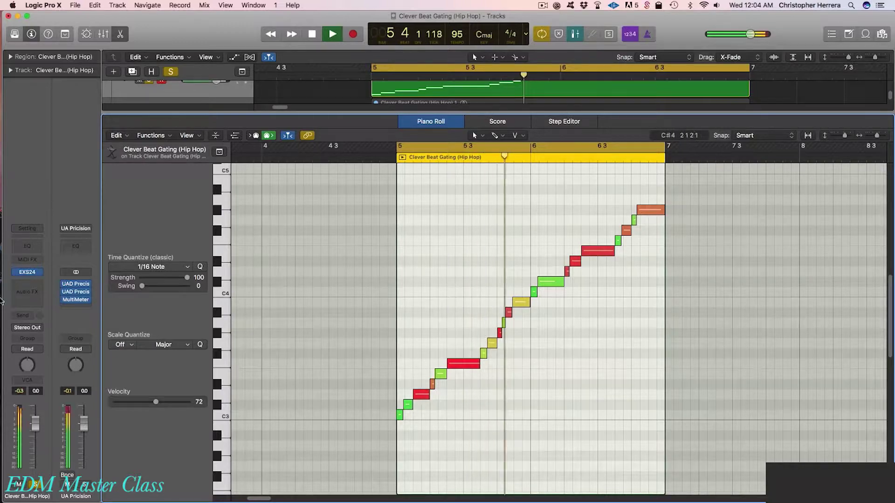
In the EXS24 modulation matrix, route Velocity as the source for Pan
click(27, 272)
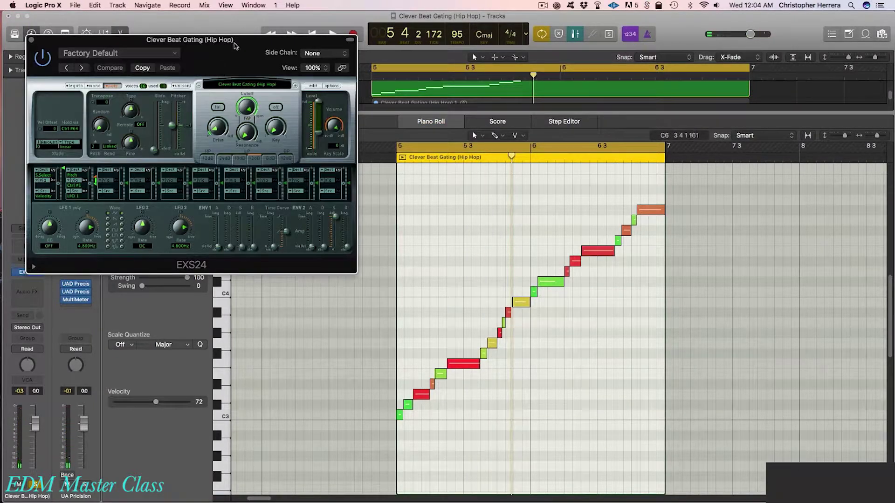
drag(257, 51, 636, 177)
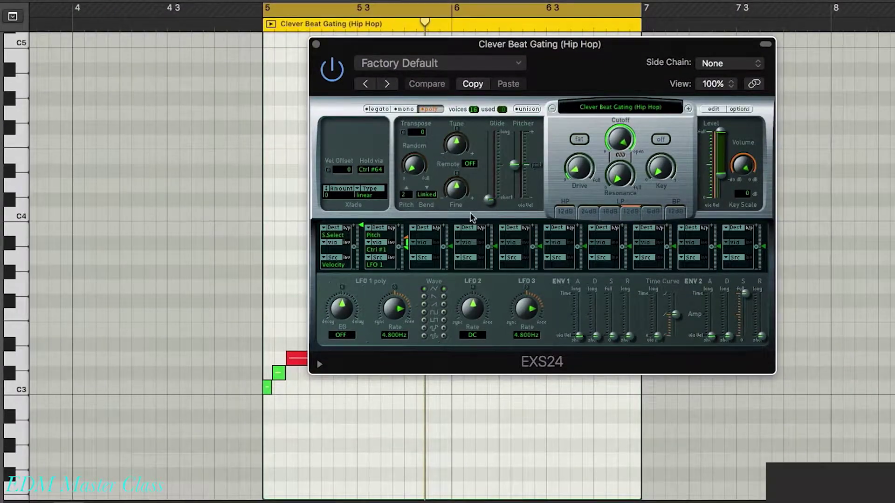
click(468, 238)
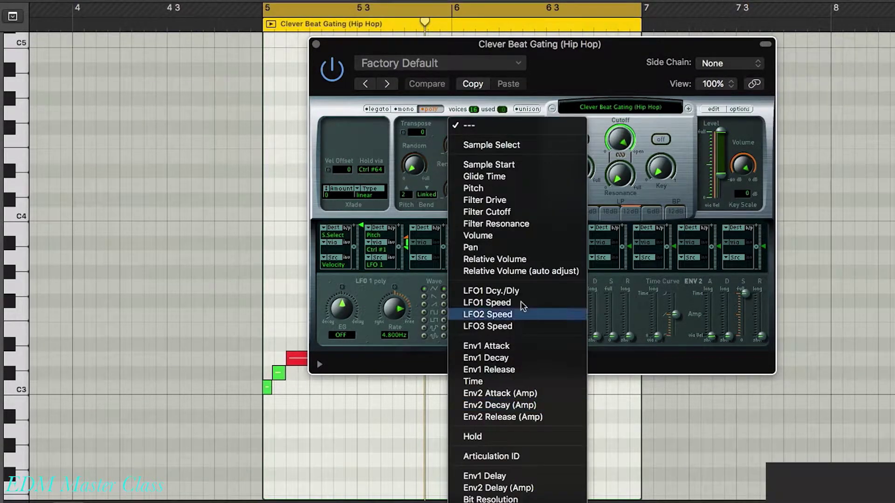
click(510, 247)
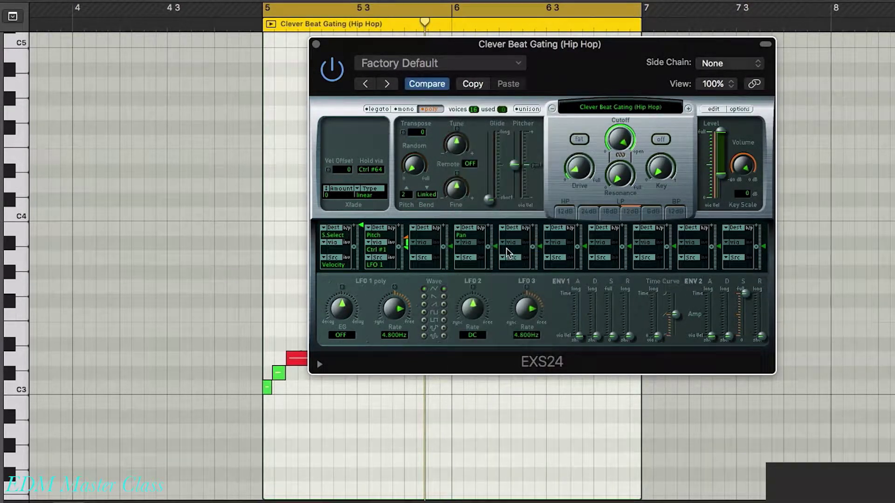
click(467, 257)
click(478, 243)
Set the velocity-to-pan amount to +86.2%, audition from bar 5, and close the EXS24
drag(582, 49, 579, 42)
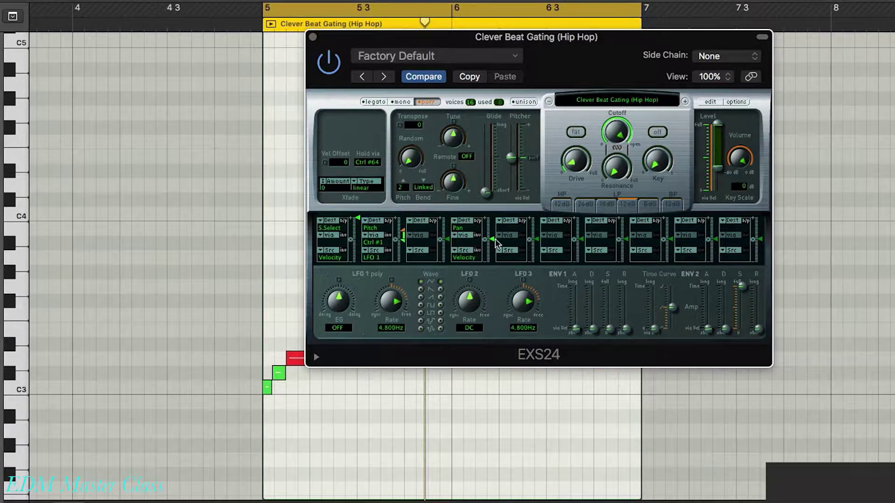
drag(492, 239, 489, 171)
drag(565, 40, 458, 75)
key(space)
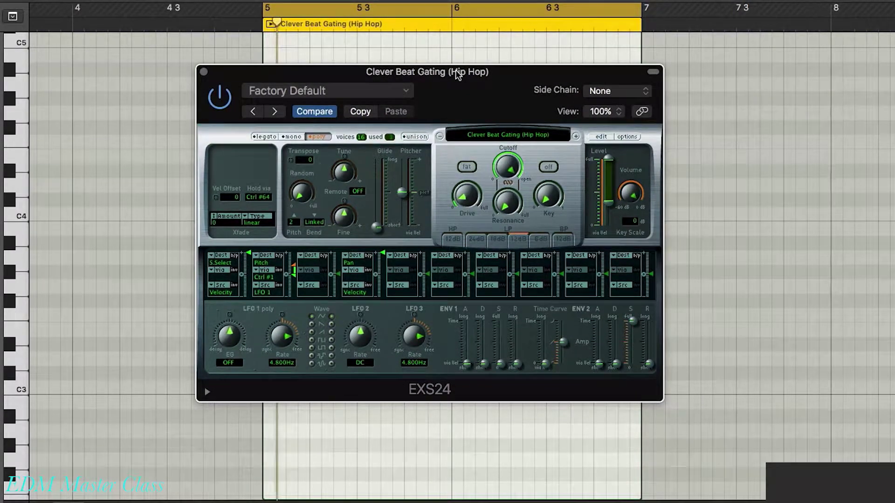
click(204, 72)
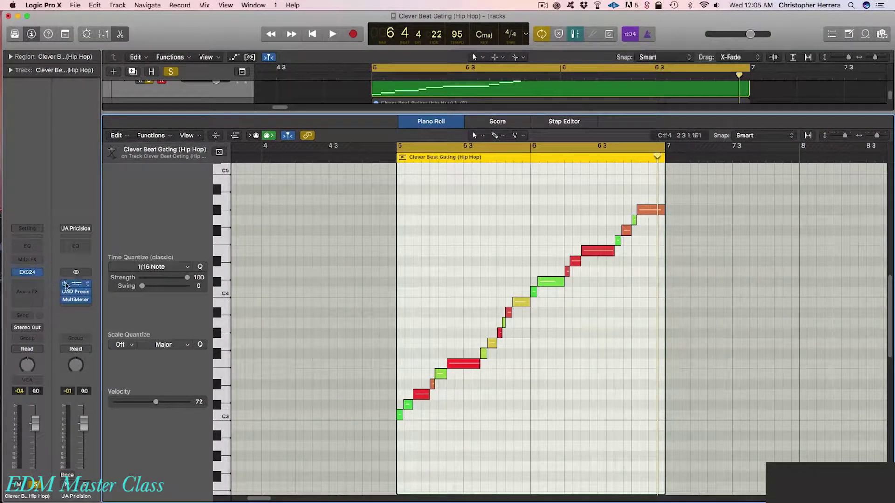
Close the Piano Roll, solo only the pad track, and enlarge the track view
key(e)
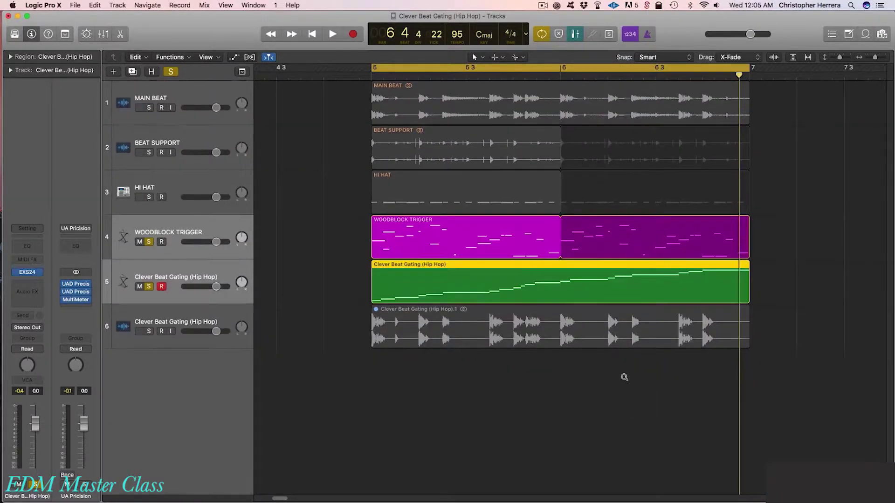
ctrl+alt+click(624, 377)
scroll(455, 409, right, 2)
click(456, 410)
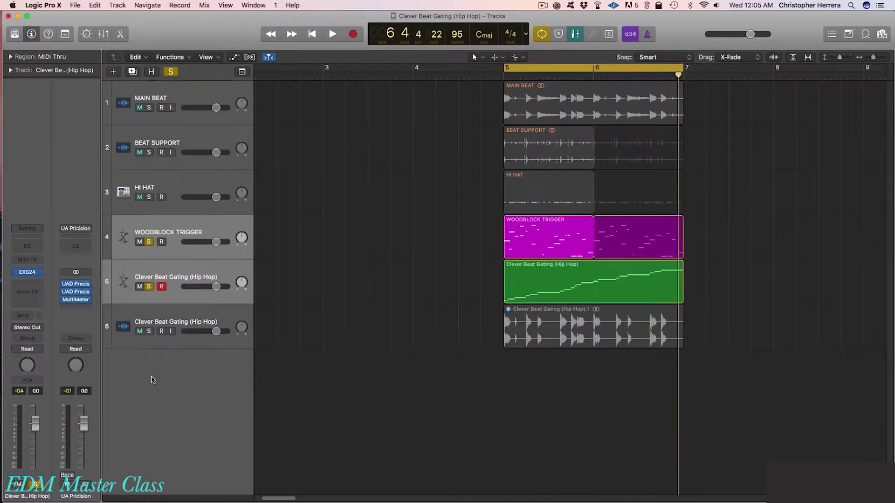
click(149, 287)
alt+click(149, 287)
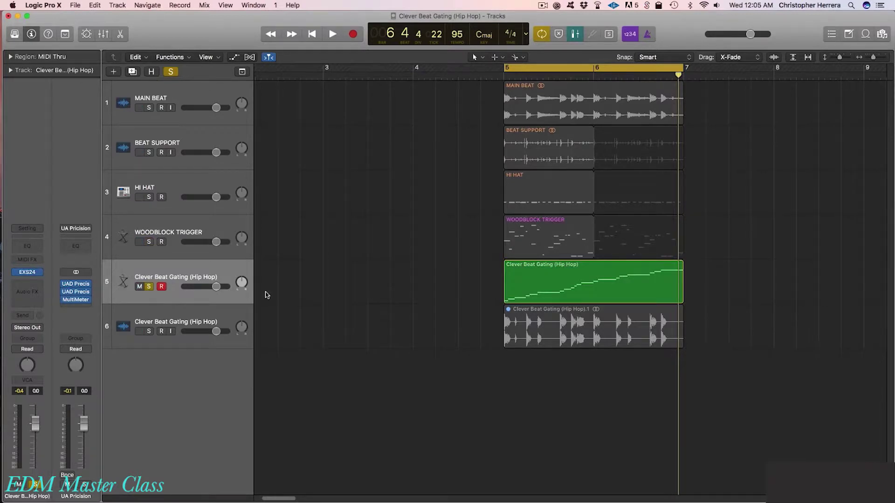
key(super+Right)
key(super+Down)
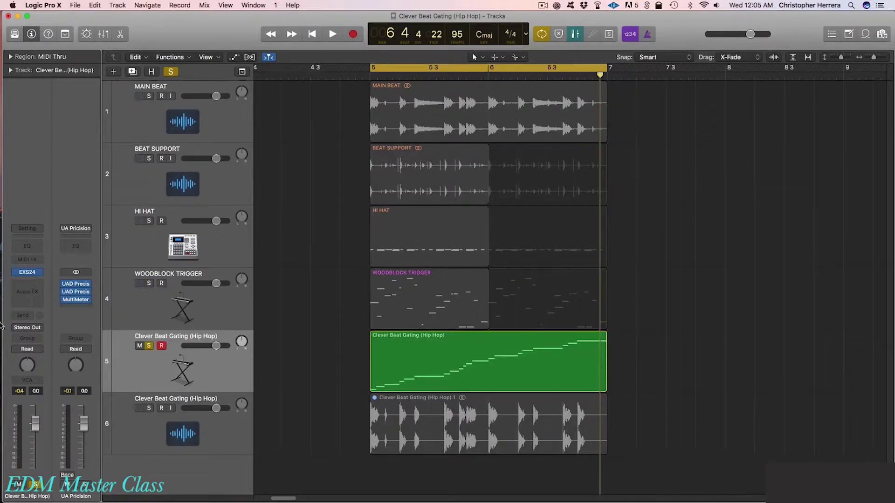
Send the gating track to Bus 3 and load the ST DLY channel setting on its aux
click(20, 318)
mouse_move(46, 356)
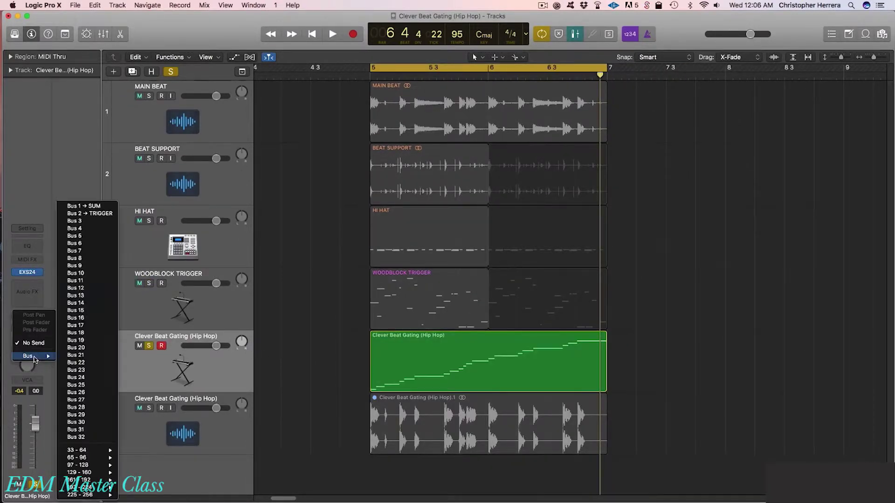
click(74, 221)
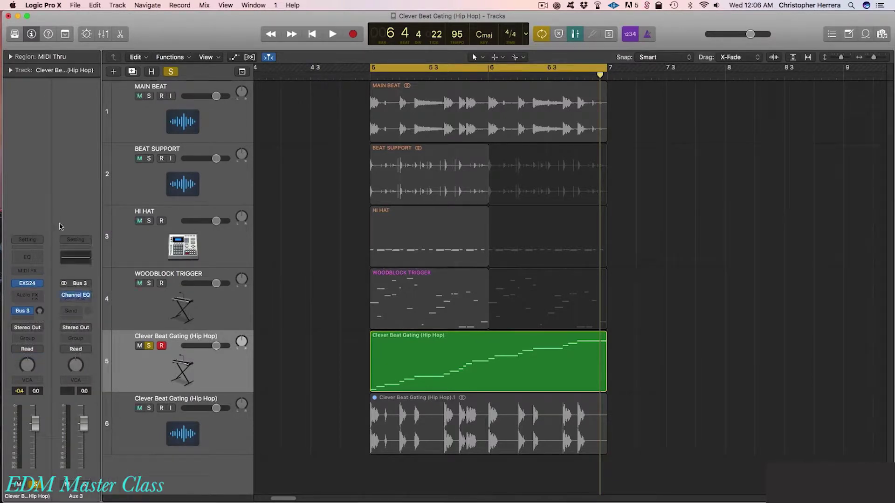
click(76, 240)
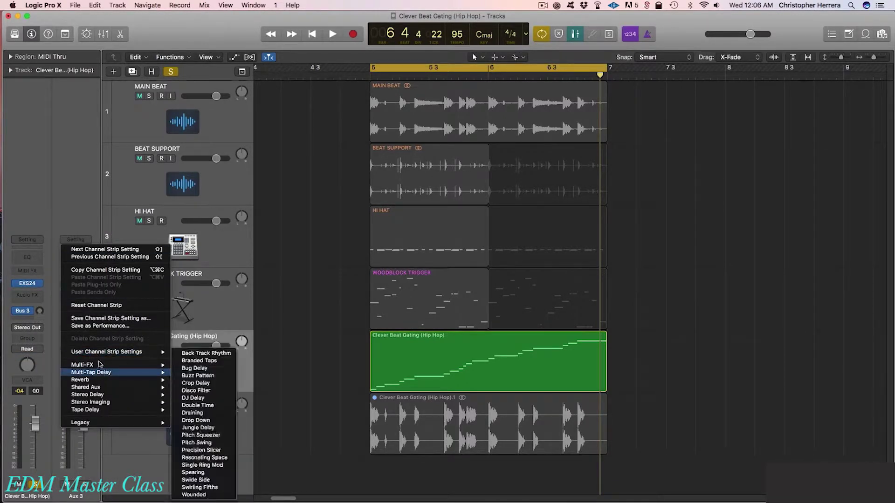
mouse_move(136, 355)
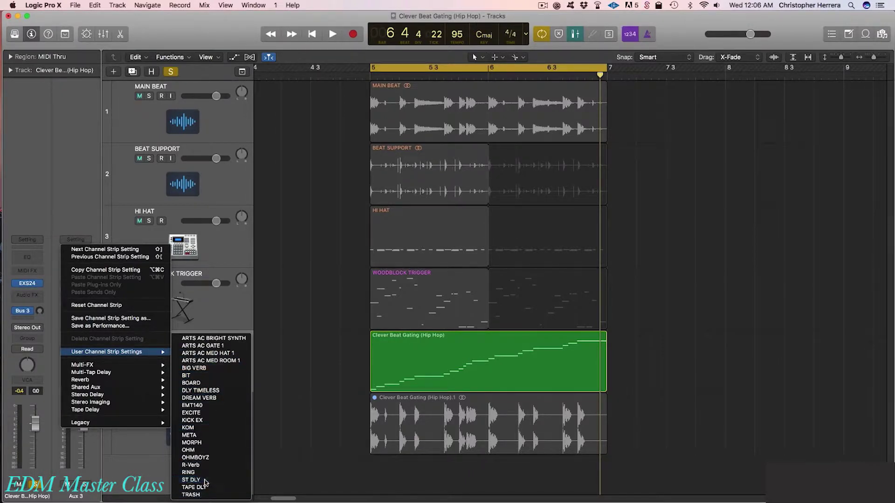
click(210, 480)
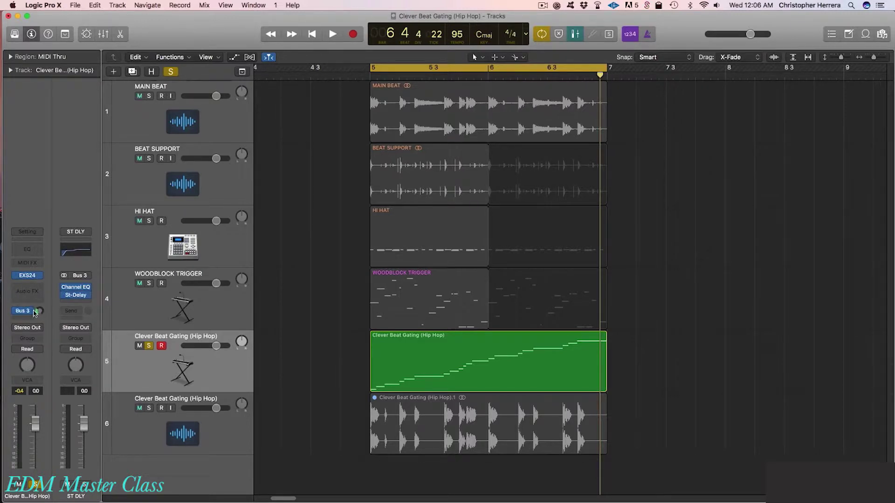
Audition the aux while viewing its Stereo Delay plug-in, then close it
key(space)
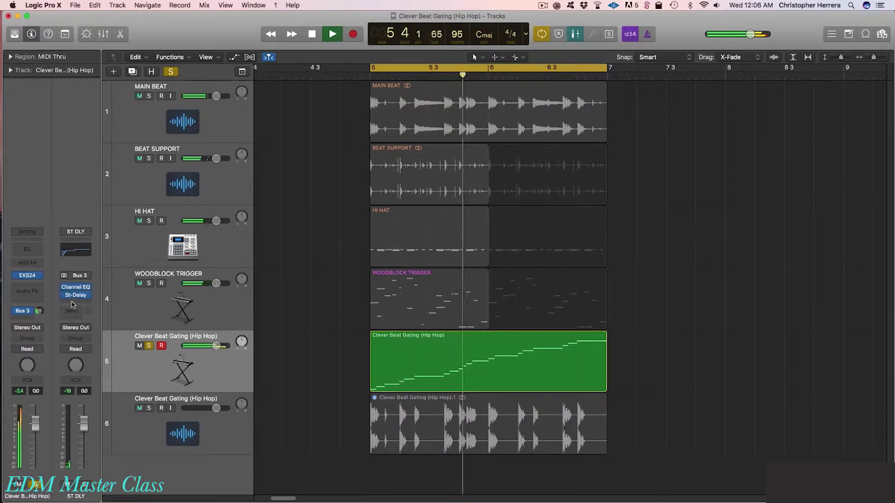
click(76, 295)
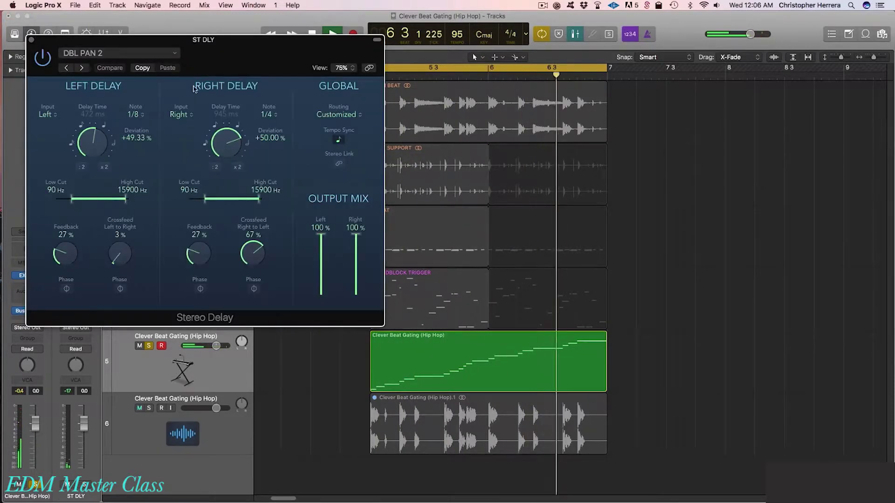
drag(365, 65, 531, 116)
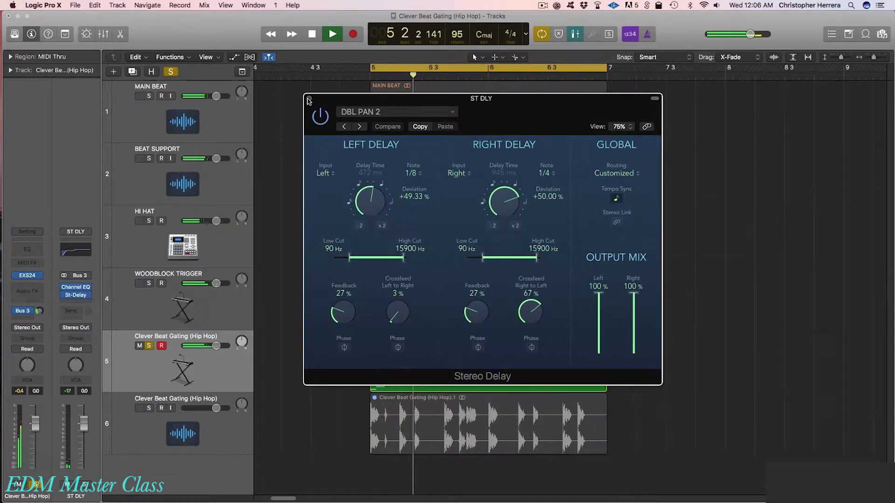
click(308, 99)
key(space)
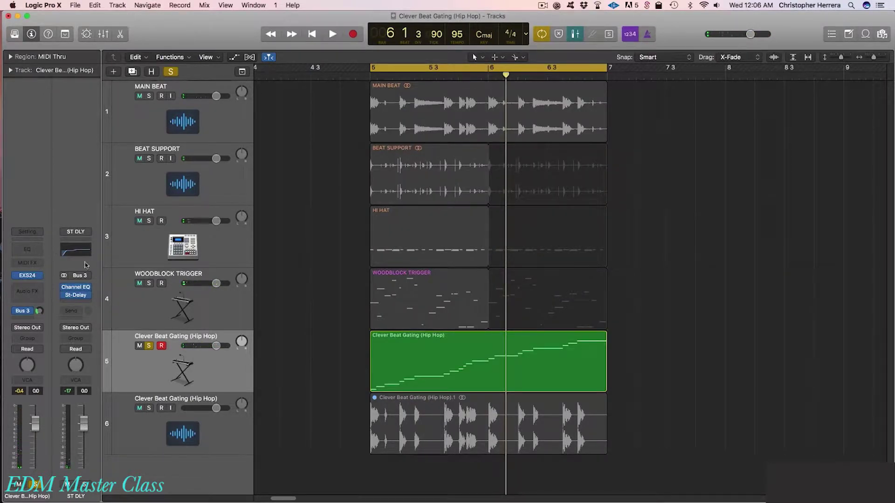
Set the aux Channel EQ to TELEPHONE NOTCH with low cut 780 Hz and high cut 3300 Hz
click(75, 251)
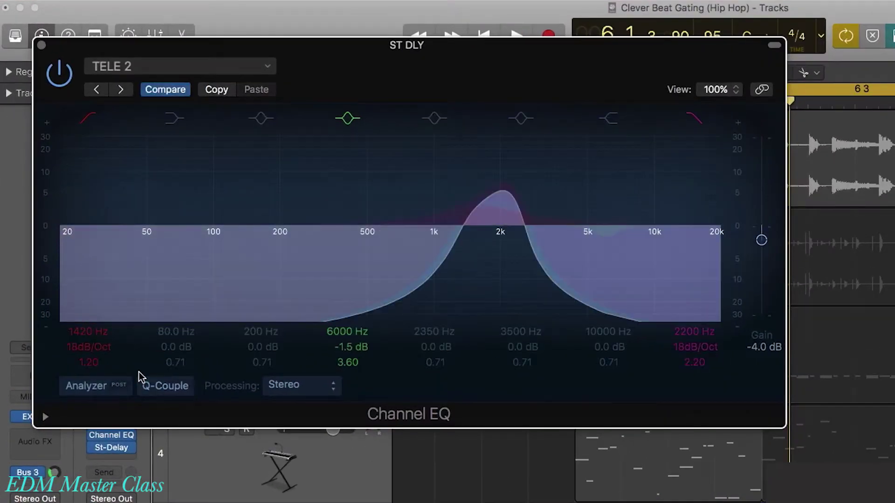
key(])
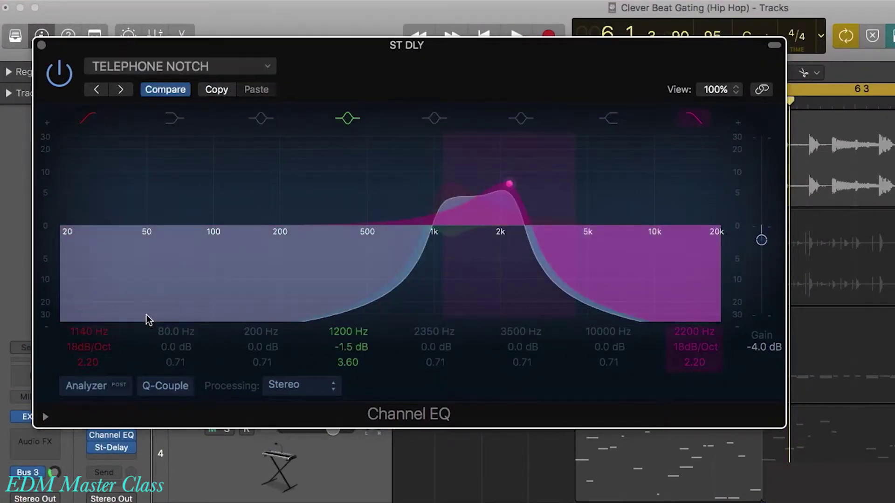
drag(446, 184, 409, 184)
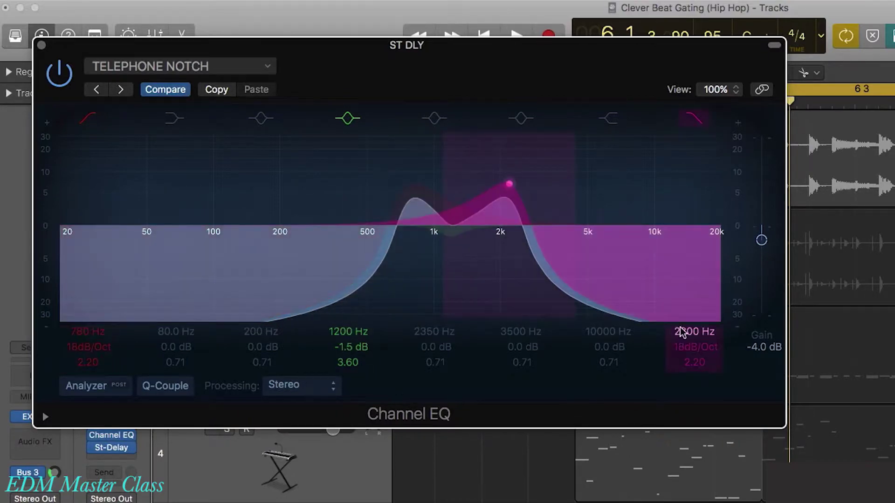
drag(693, 331, 679, 331)
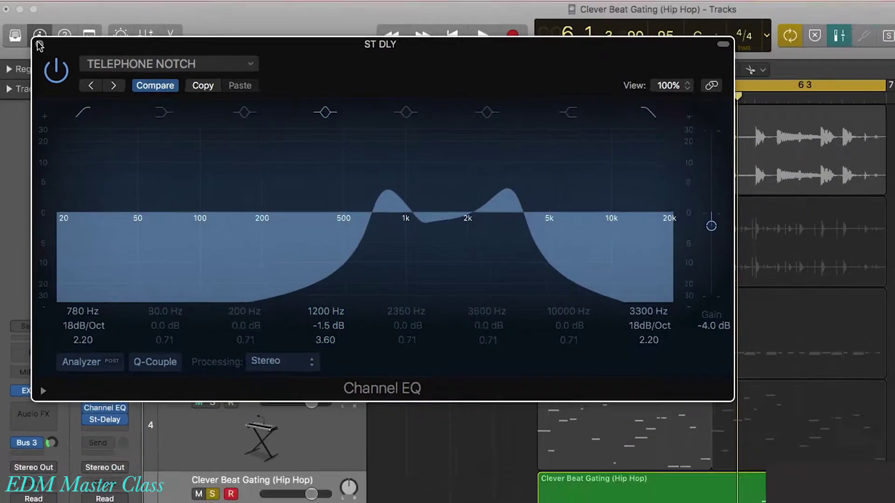
click(39, 45)
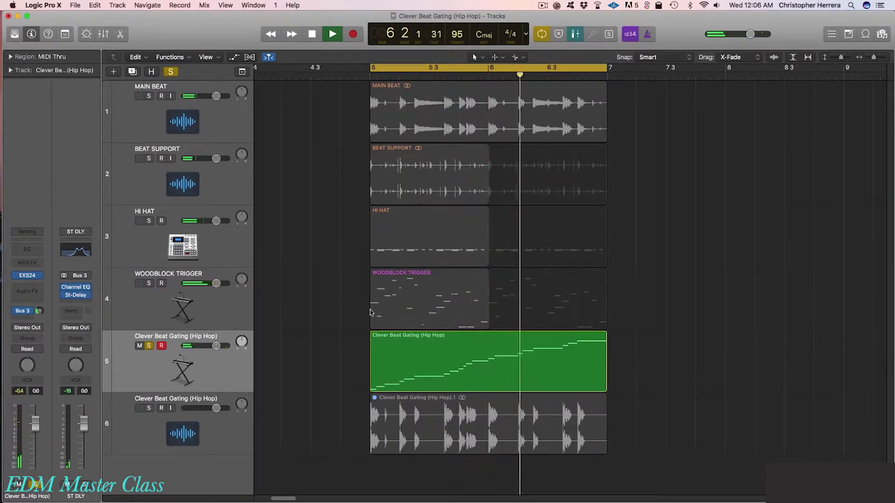
key(space)
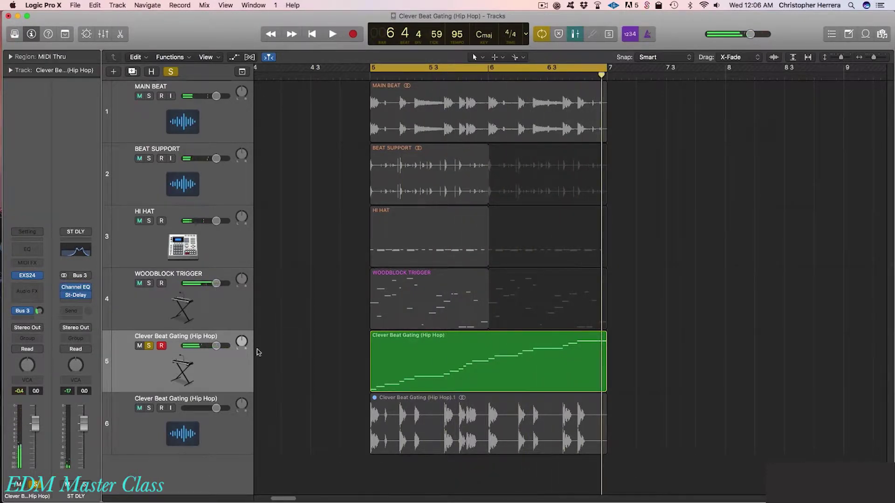
Insert a Channel EQ using the BUS HI PASS/SHELVE 2A preset on Clever Beat Gating (Hip Hop), then play
click(158, 420)
key(Up)
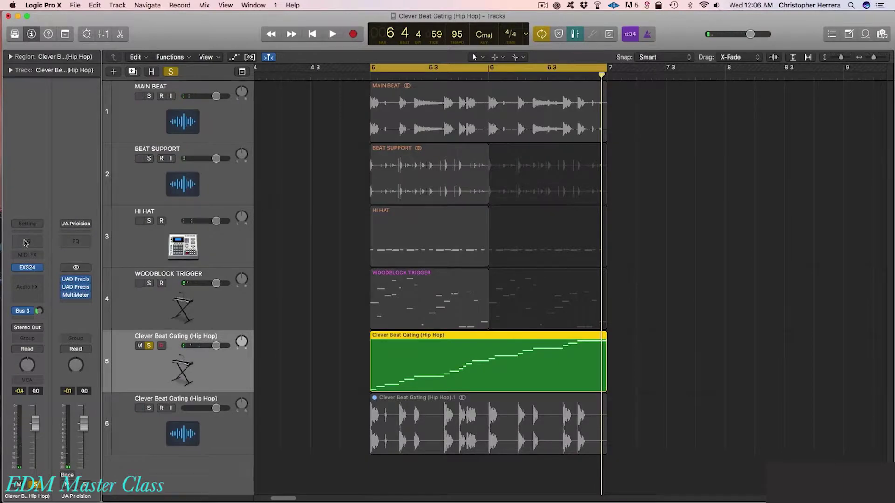
click(25, 243)
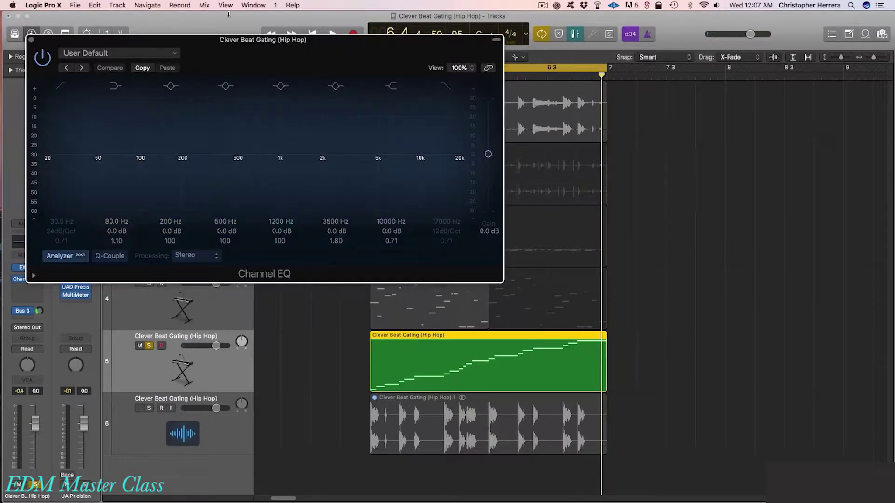
drag(268, 49, 392, 104)
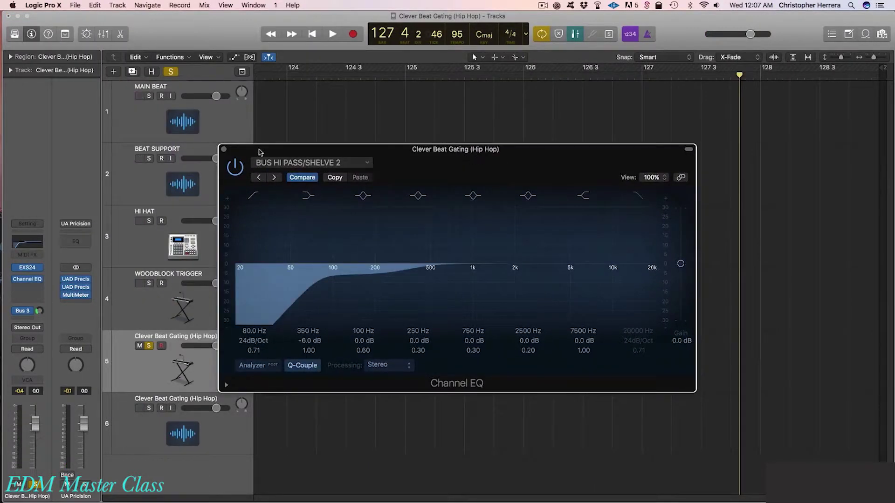
key(])
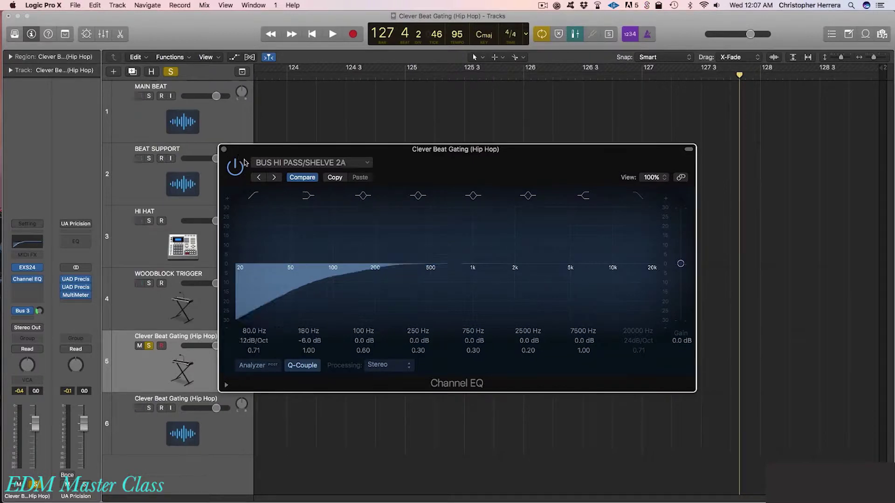
key(super+w)
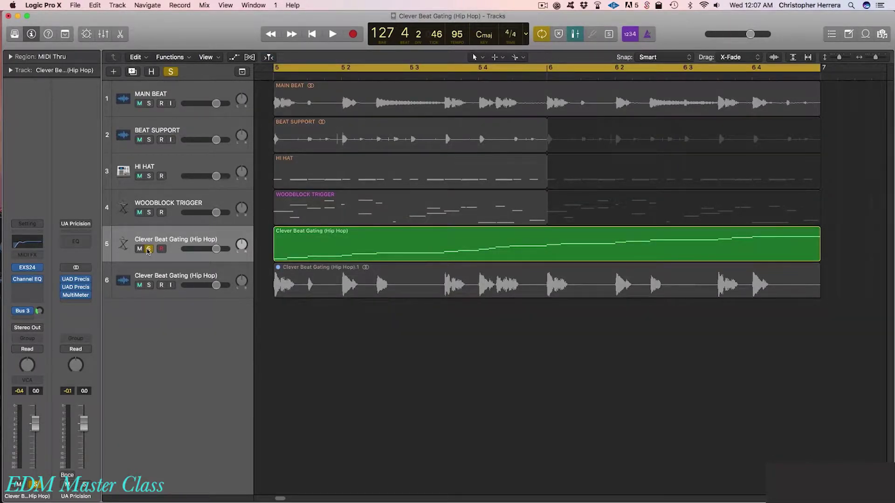
key(space)
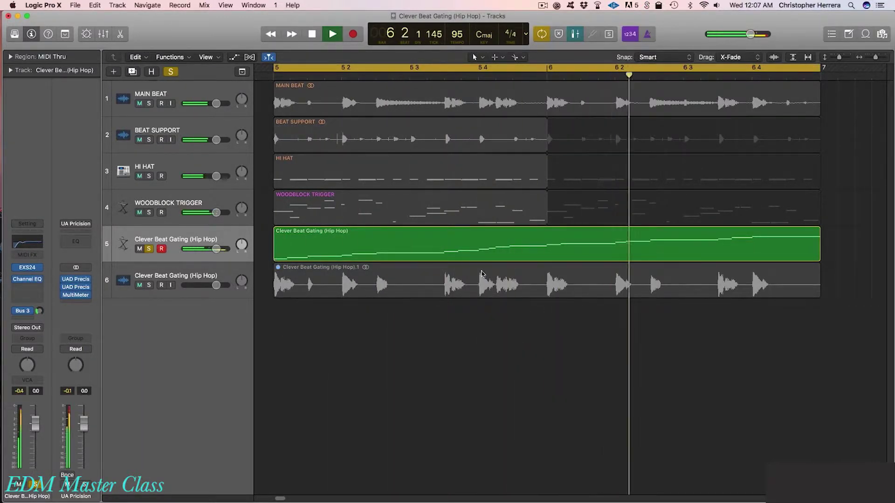
Split every region at bar 6 with the Scissors tool, confirming Split
key(space)
key(super+Left)
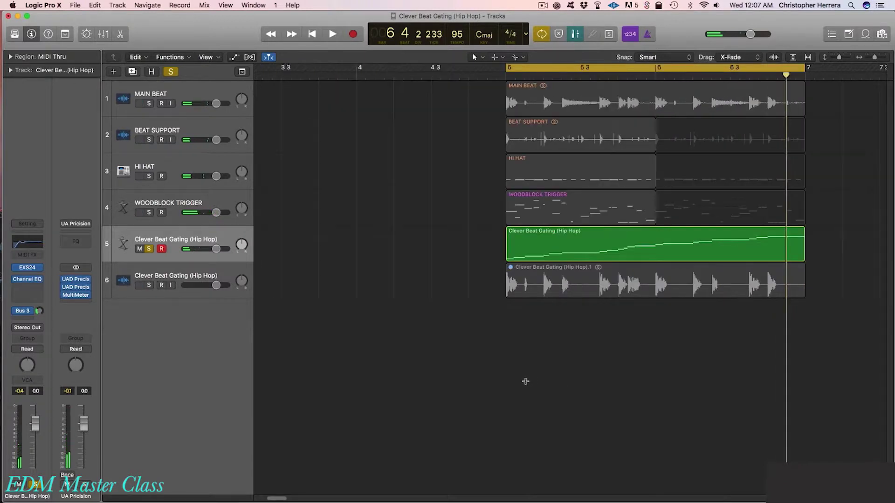
scroll(536, 393, right, 5)
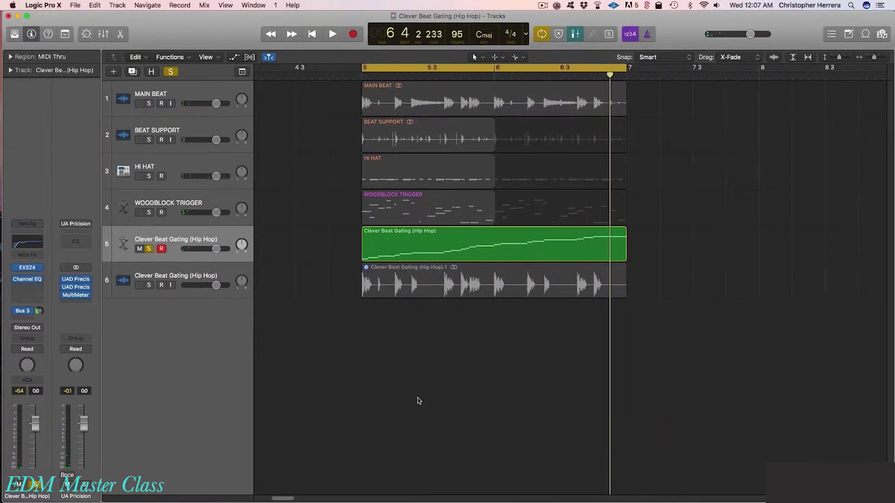
key(t)
click(476, 431)
drag(484, 357, 494, 117)
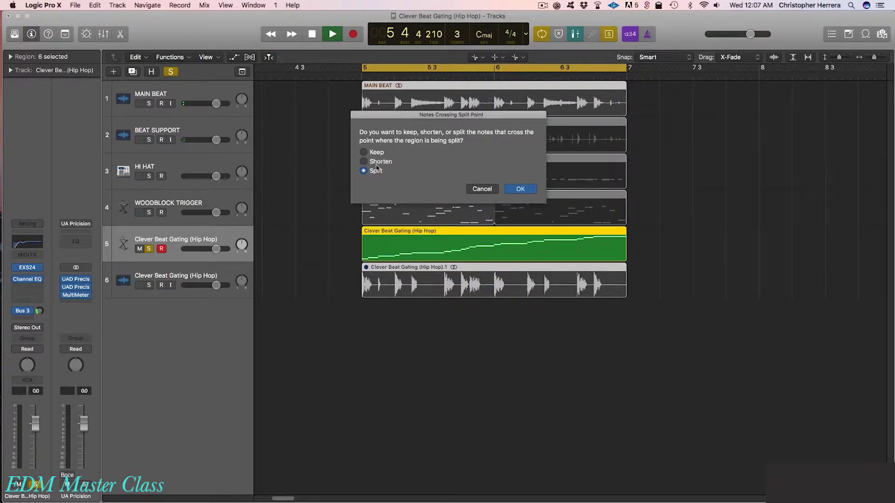
click(521, 189)
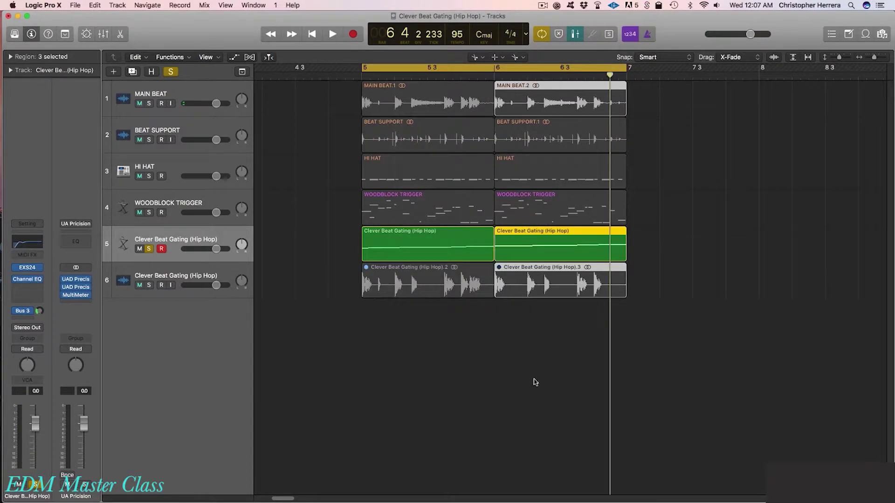
key(t)
key(Escape)
Mute the first gating region and second-half MAIN BEAT, BEAT SUPPORT, HI HAT; un-solo track 5
click(401, 239)
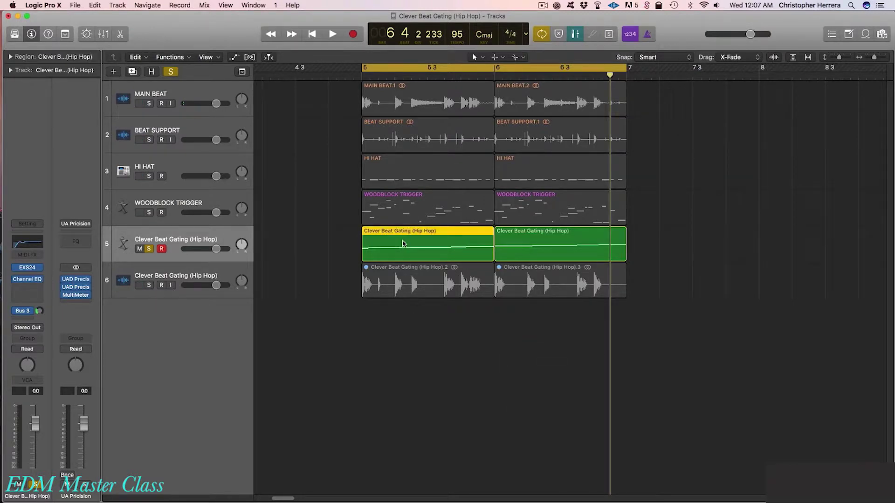
key(m)
drag(347, 102, 402, 223)
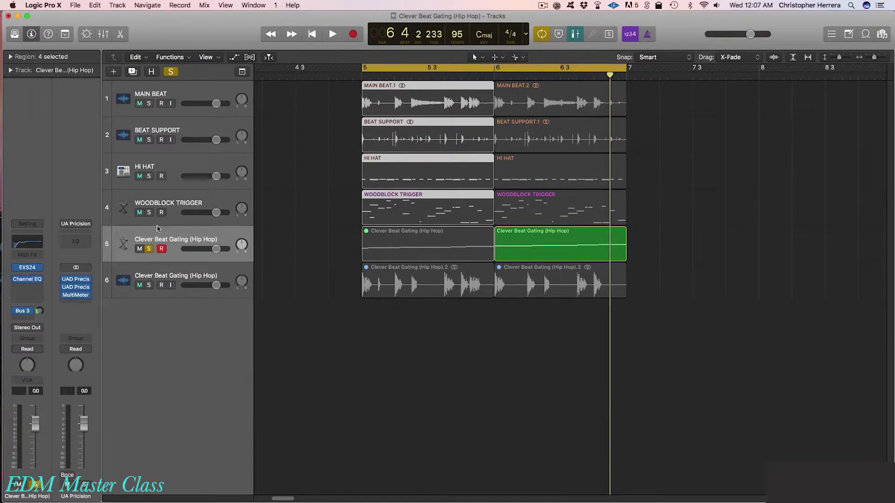
click(149, 250)
key(space)
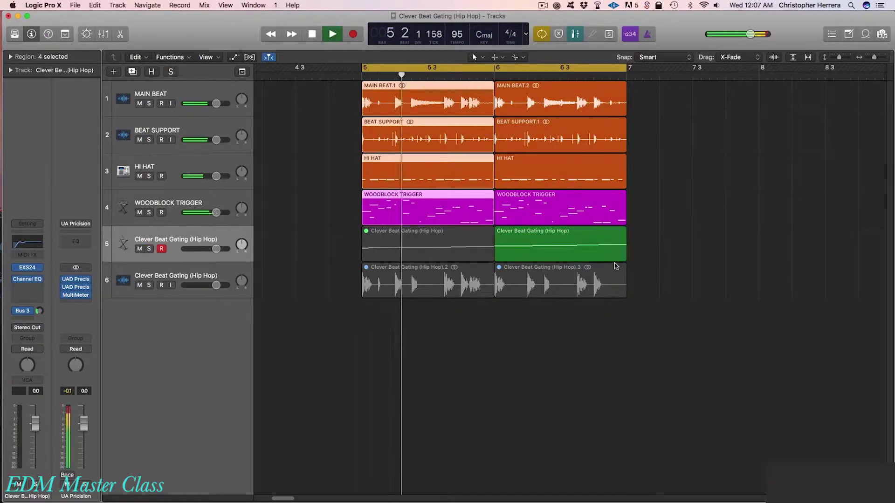
key(space)
drag(647, 178, 506, 102)
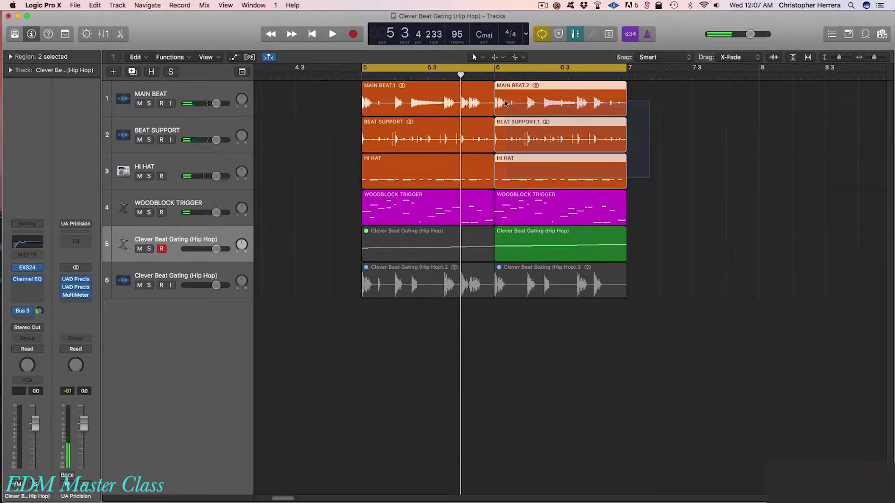
key(ctrl+m)
key(space)
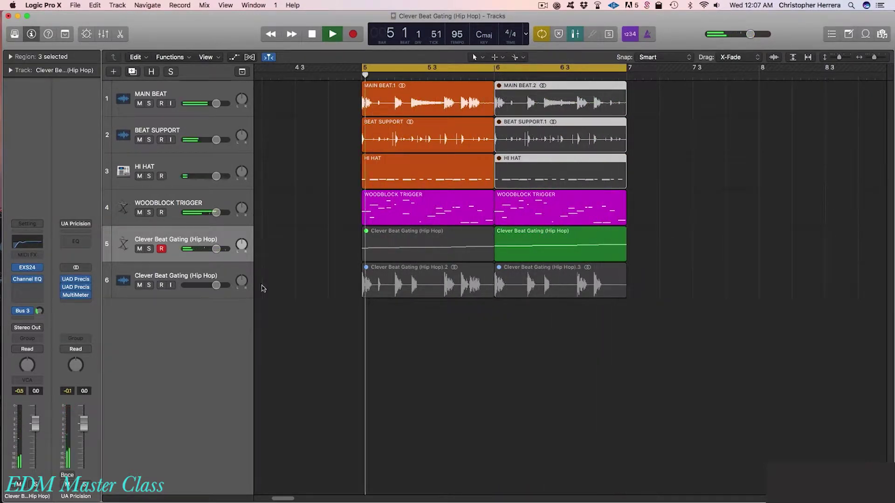
key(space)
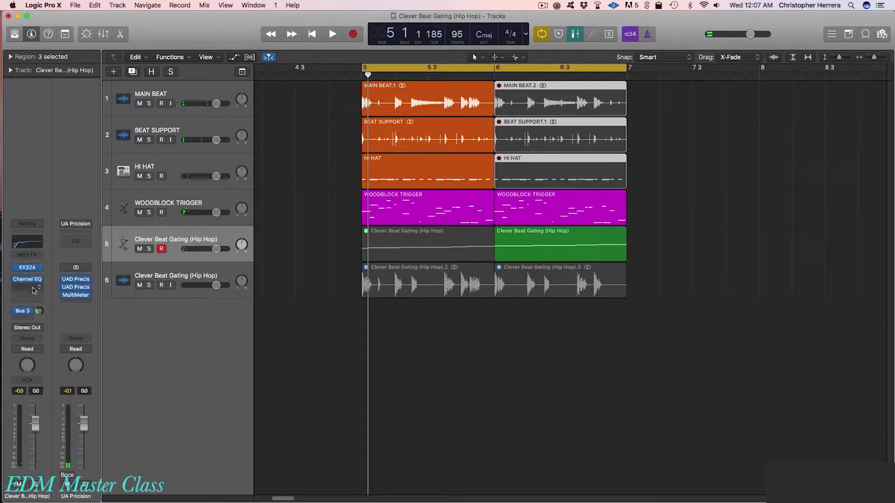
Load the PLUCK SPREAD preset on the ST DLY Stereo Delay and play the beat
click(22, 311)
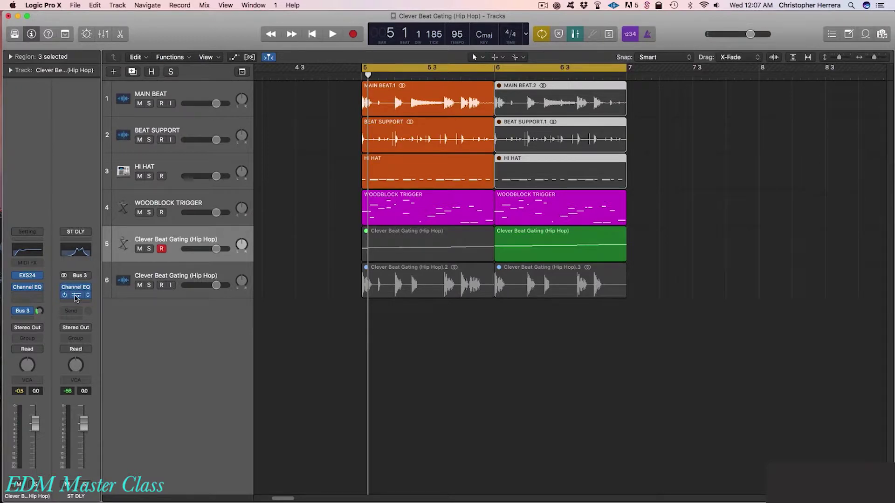
click(75, 298)
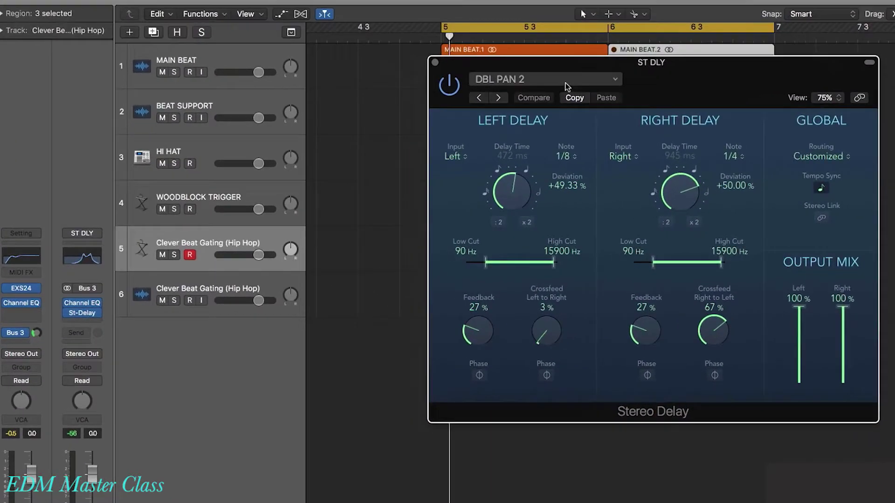
click(442, 110)
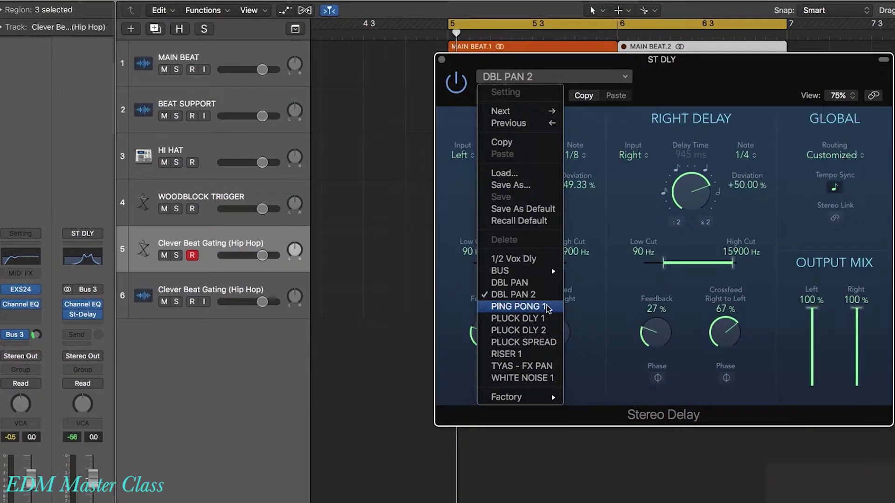
click(551, 344)
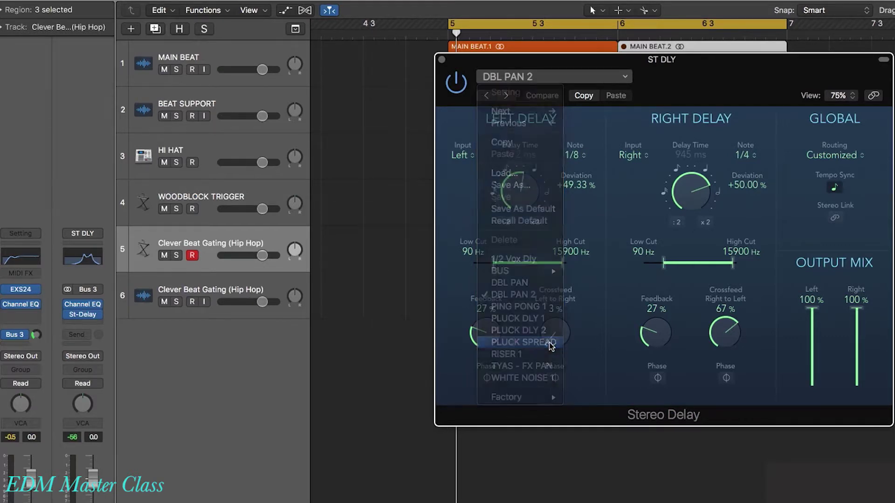
click(442, 60)
click(649, 252)
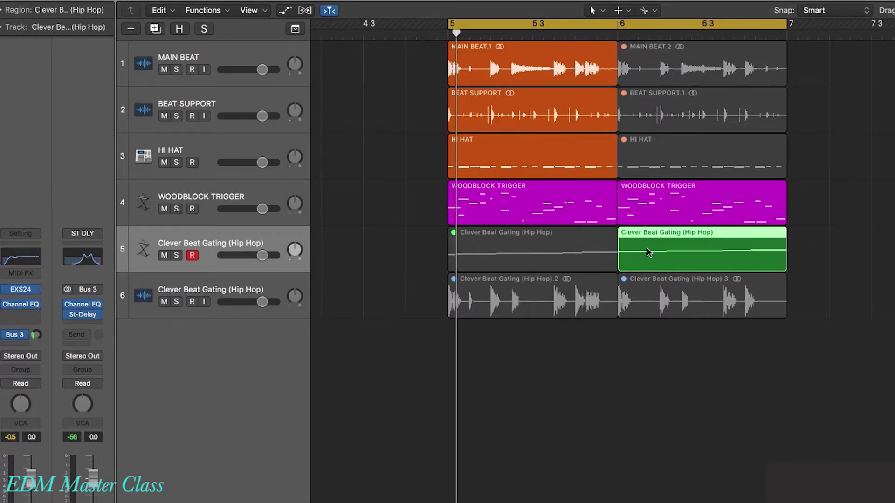
key(space)
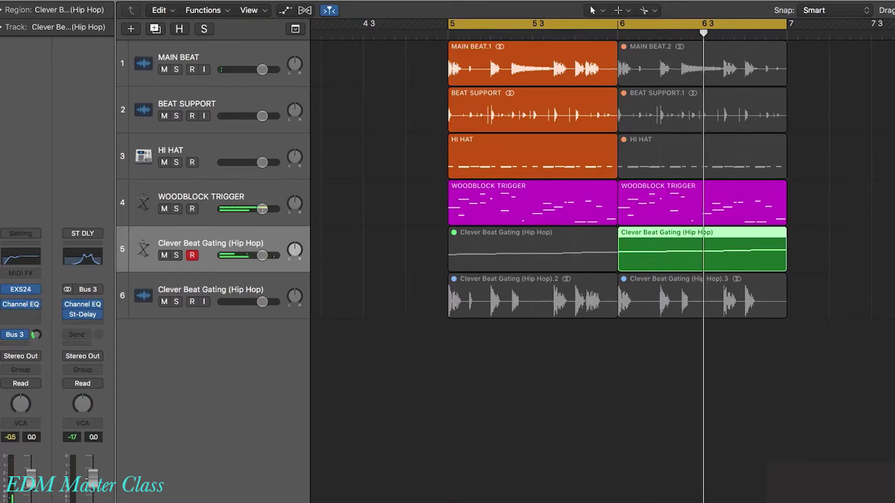
Set the left delay to 1/8 triplet and raise feedback to 50% left, 46% right
click(82, 314)
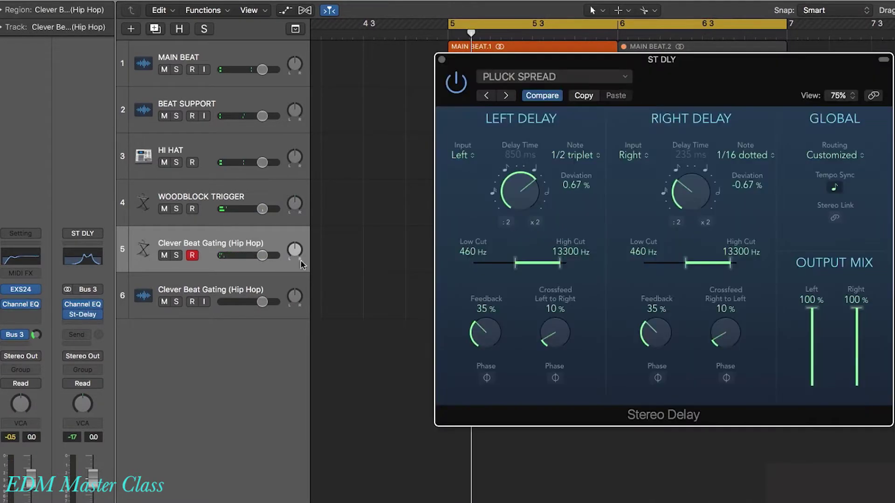
click(748, 157)
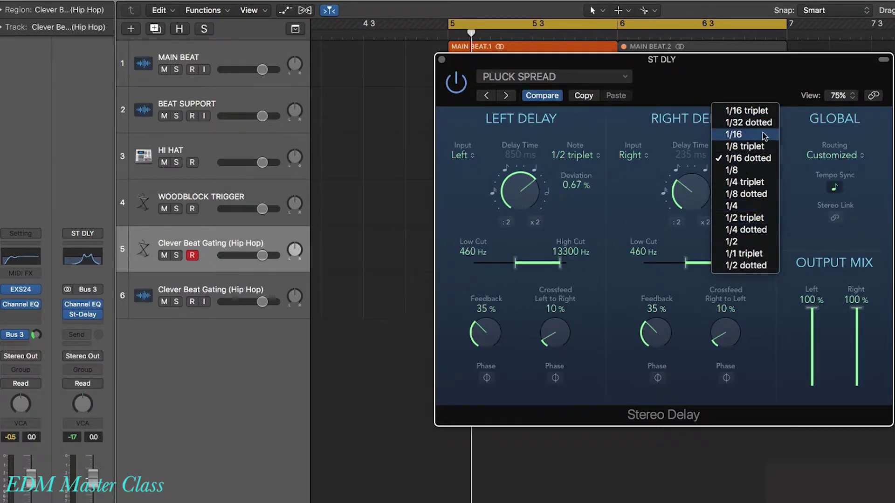
click(555, 154)
click(573, 155)
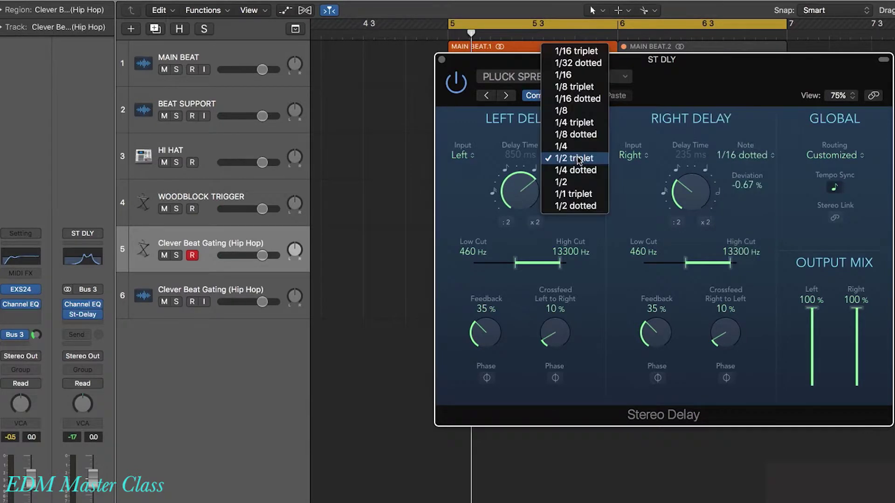
click(591, 90)
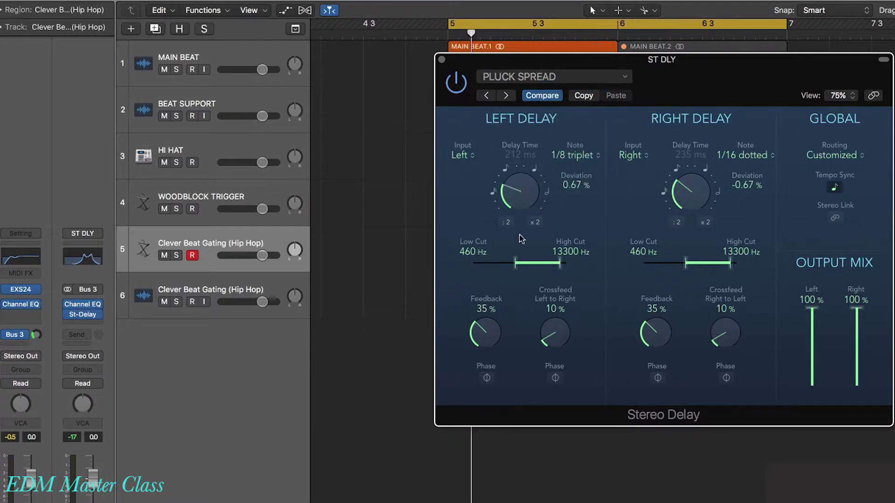
key(space)
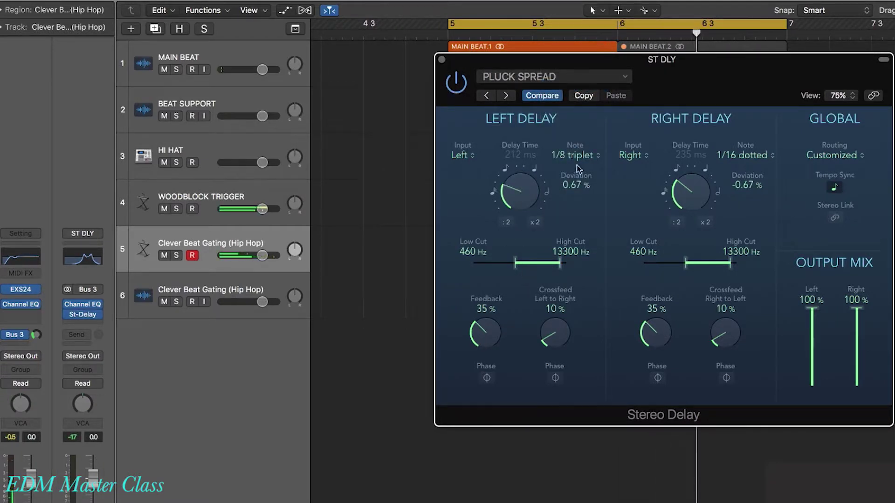
drag(485, 333, 484, 313)
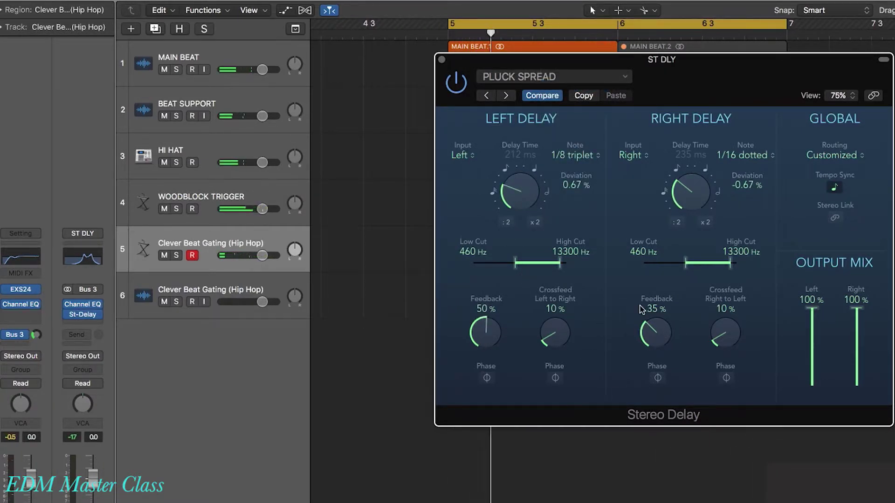
drag(654, 332, 650, 295)
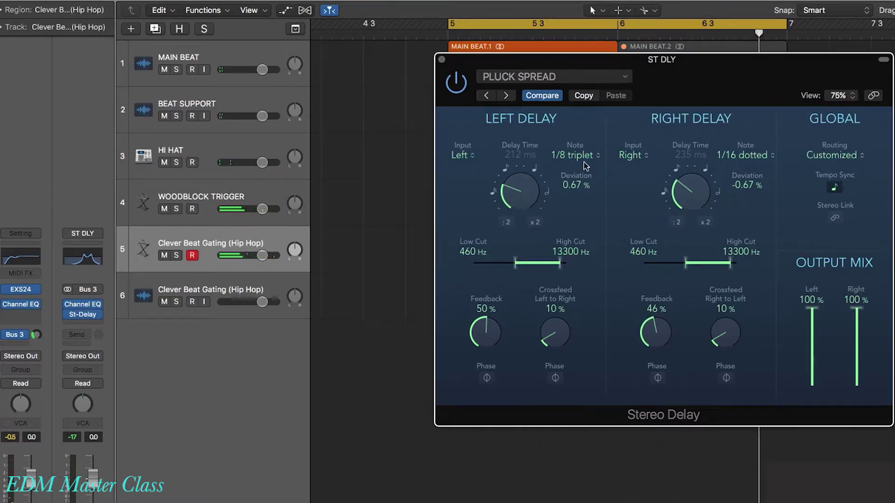
Try PLUCK DLY 1, settle on PLUCK DLY 2, then play the bar 5 beat regions
click(517, 76)
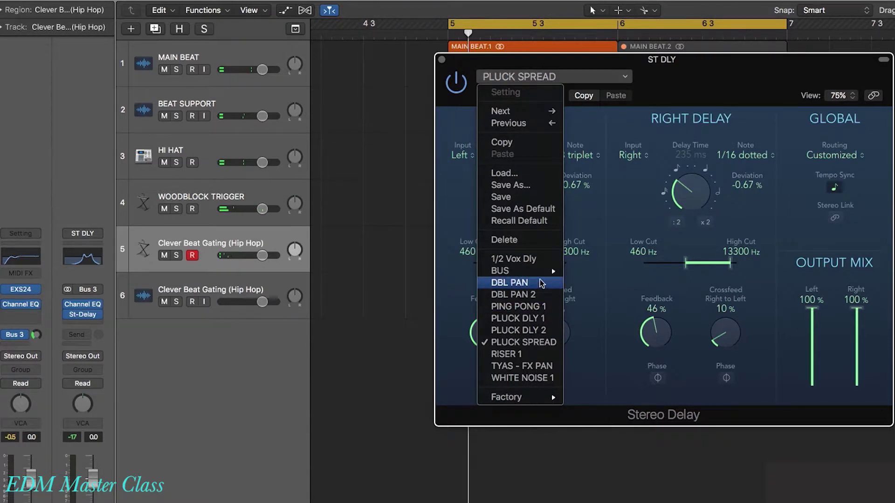
click(541, 317)
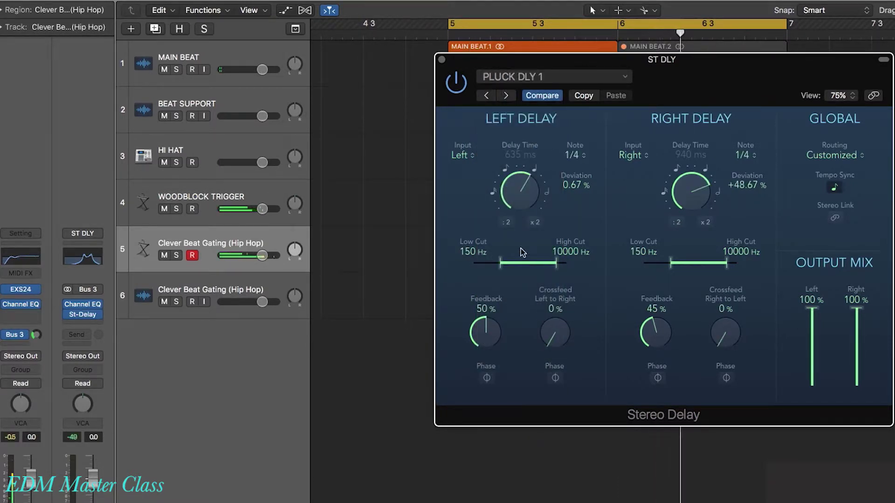
click(513, 76)
click(520, 329)
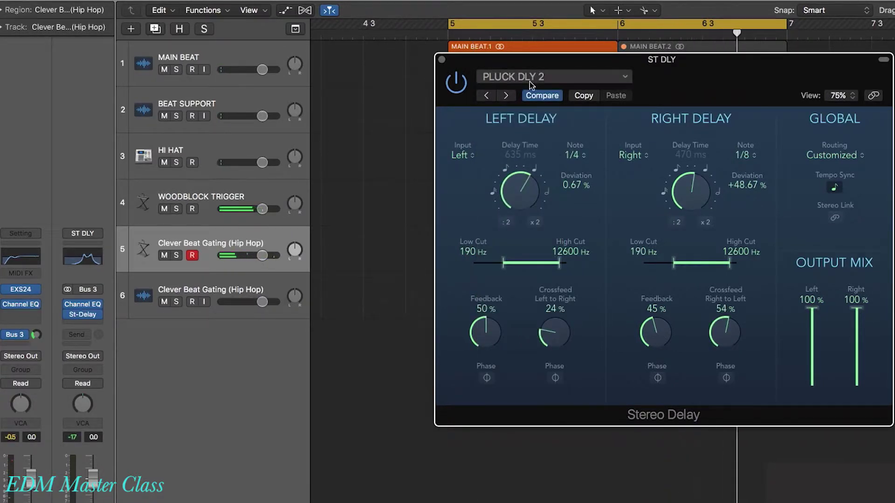
click(442, 62)
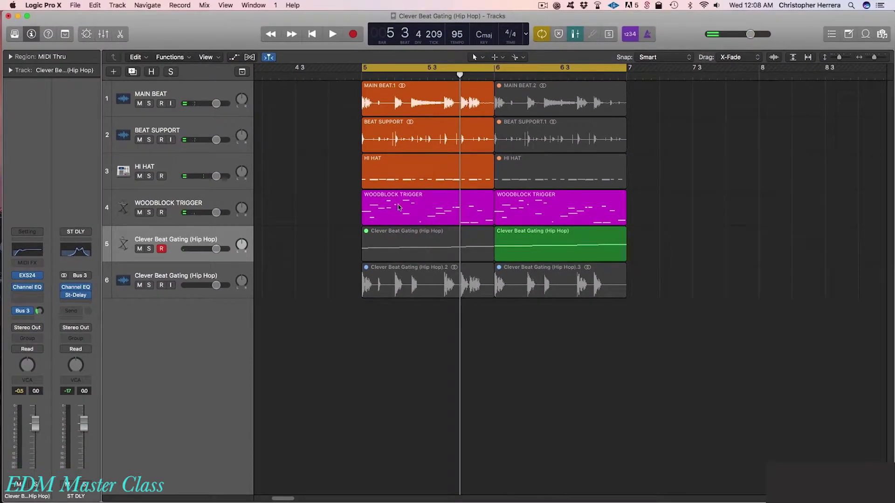
drag(323, 96, 402, 190)
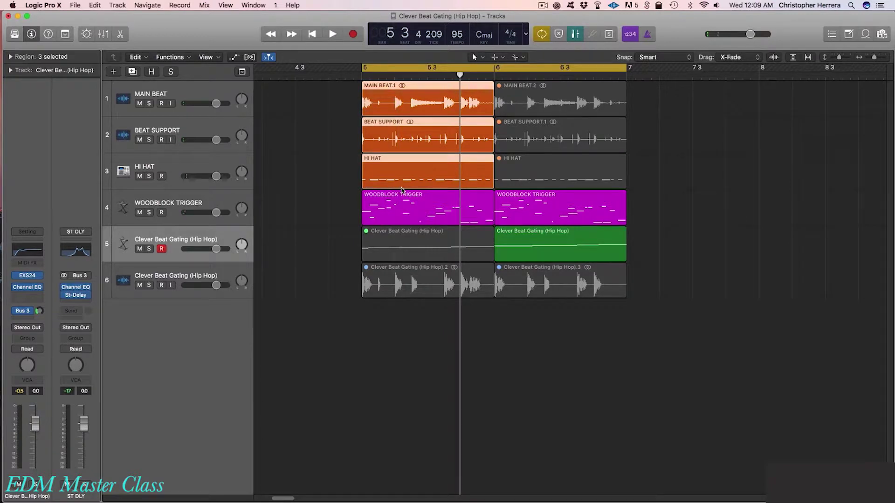
key(space)
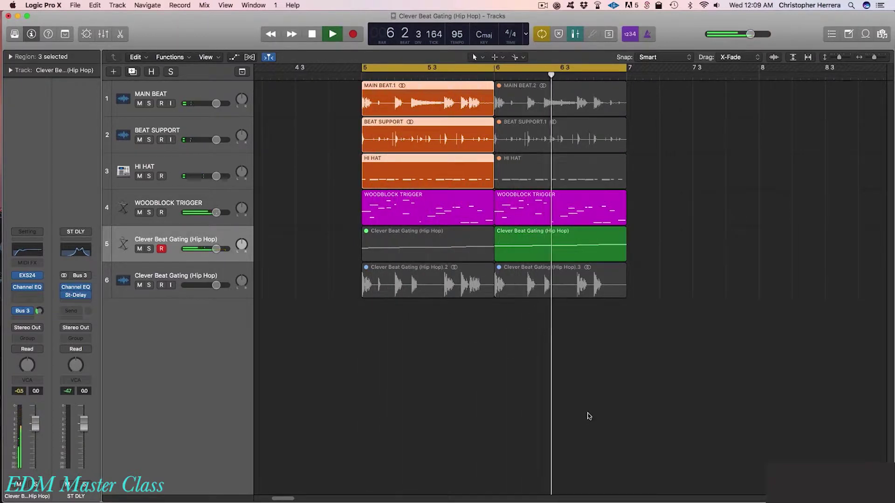
Stop playback and deselect the three orange beat regions
key(space)
click(534, 419)
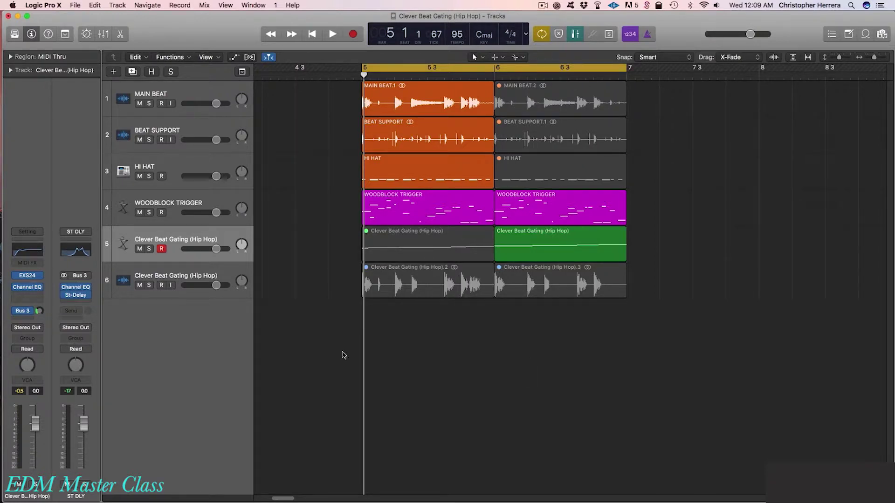
Check the Channel EQ on the Clever Beat Gating channel
click(547, 250)
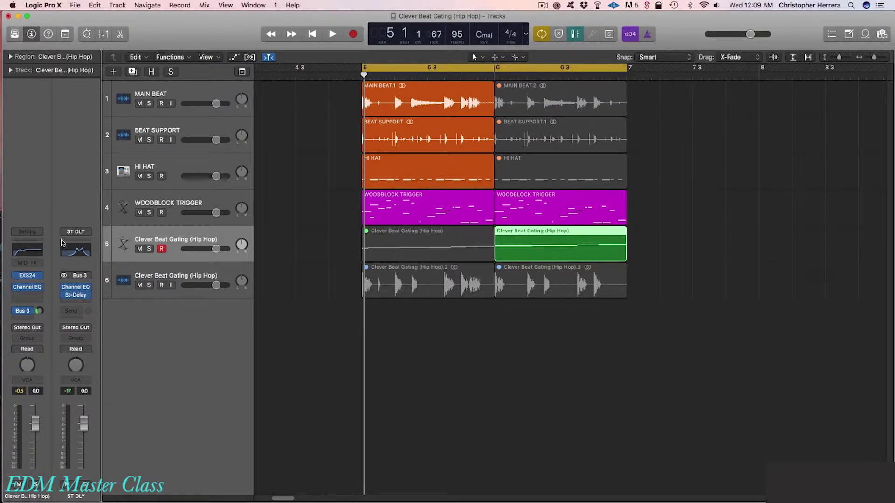
click(27, 249)
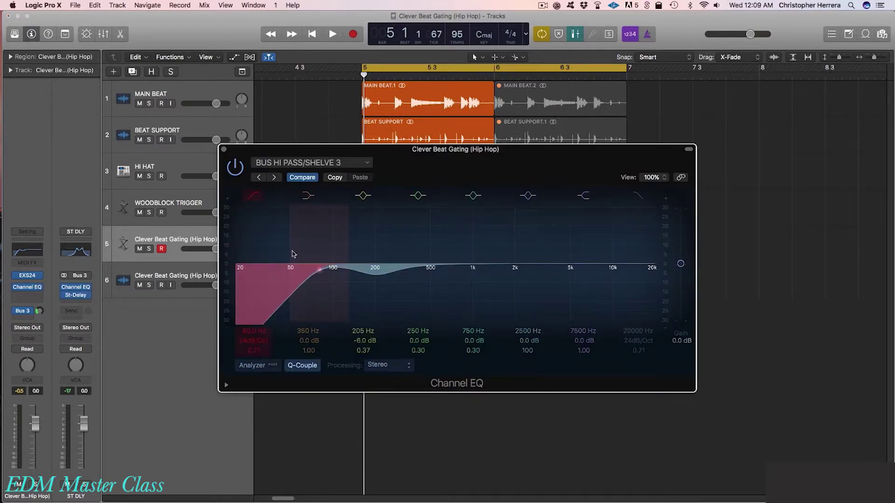
click(223, 149)
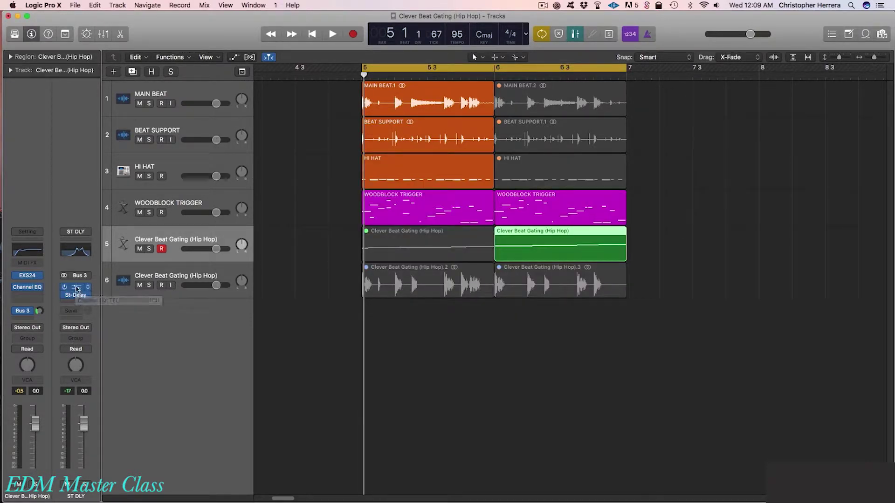
Switch the ST DLY Channel EQ to BUS HI PASS/SHELVE 3 via 2A, and audition it
click(76, 289)
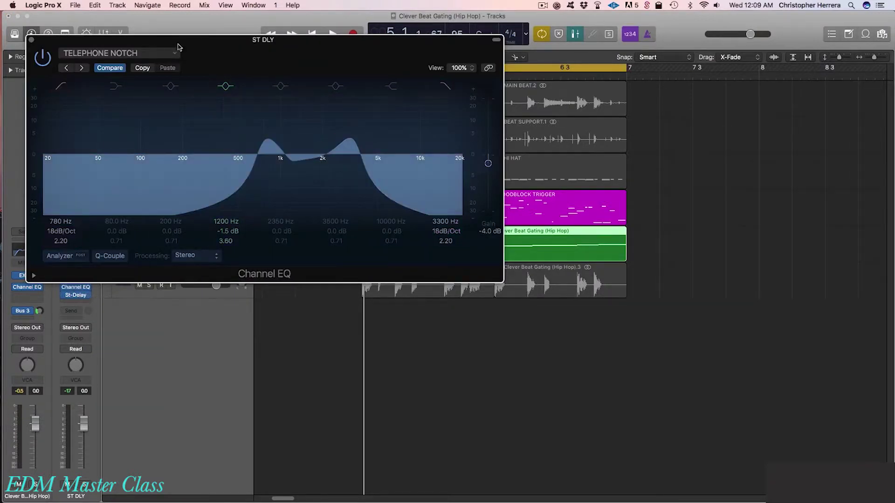
drag(245, 43, 289, 51)
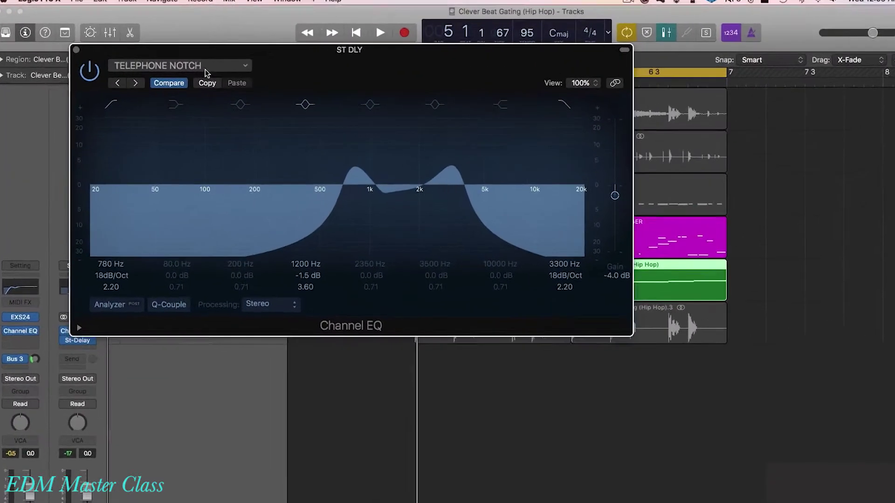
click(200, 59)
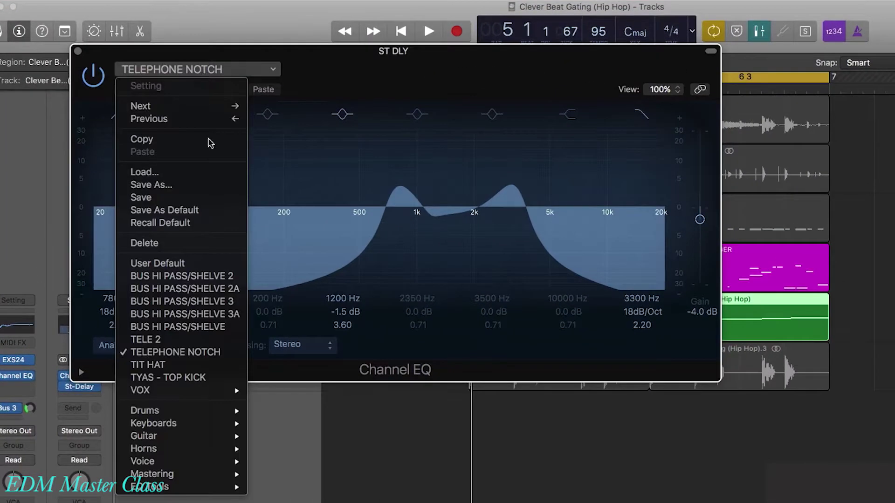
click(214, 289)
key(])
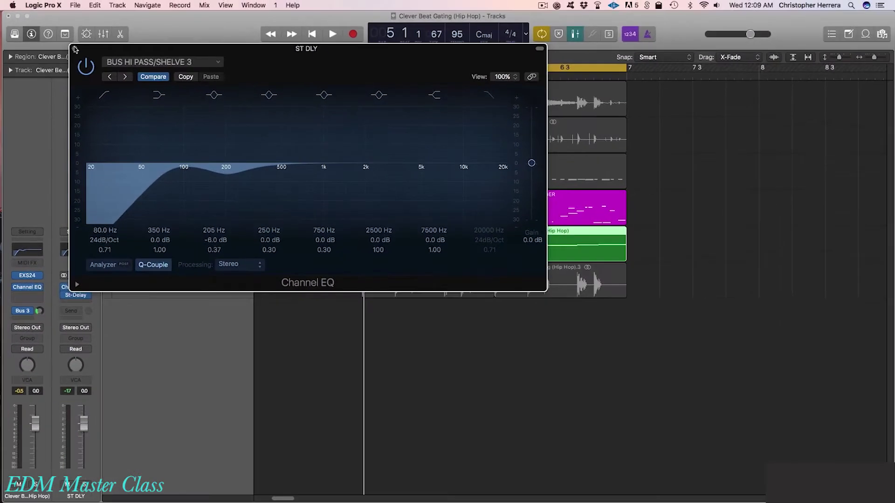
click(78, 50)
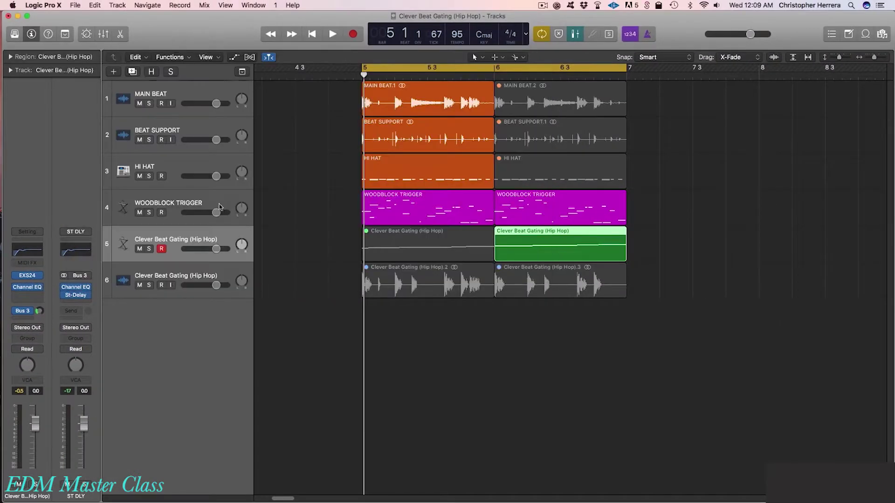
key(space)
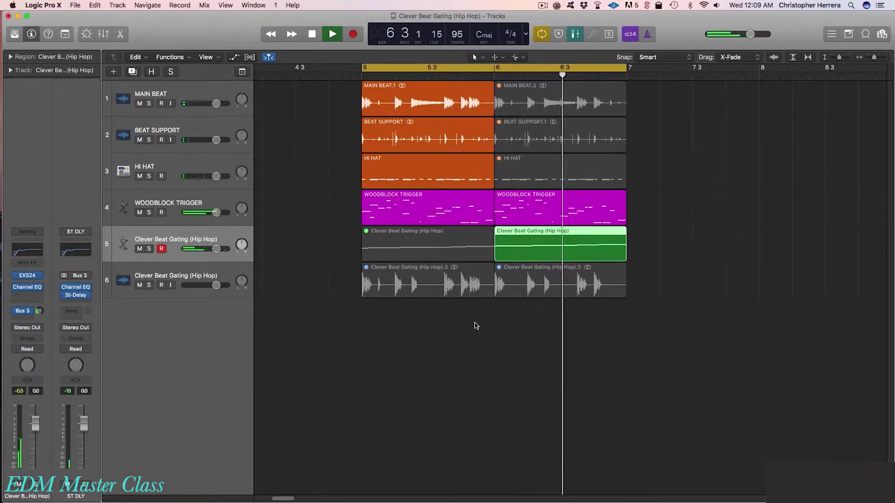
key(space)
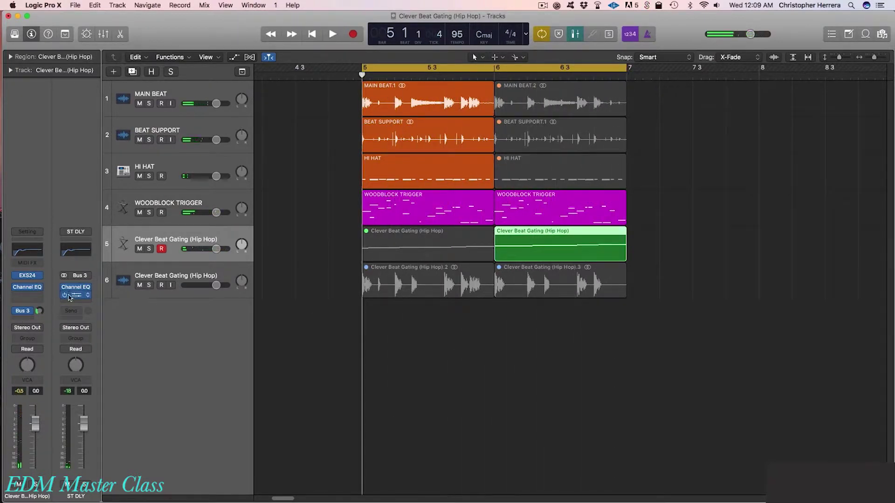
click(75, 295)
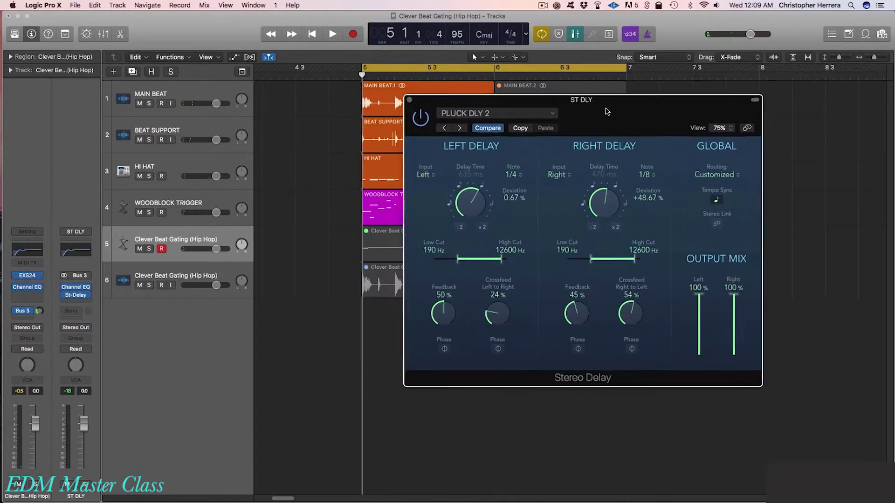
click(411, 100)
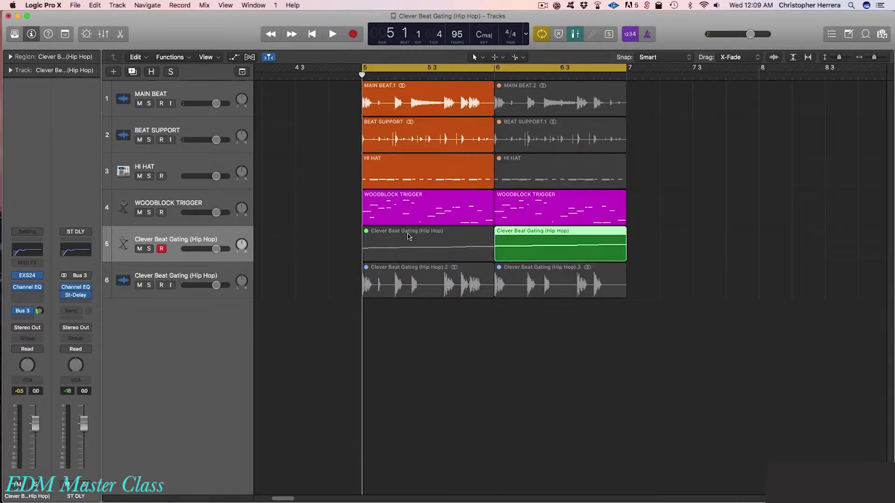
scroll(509, 303, down, 1)
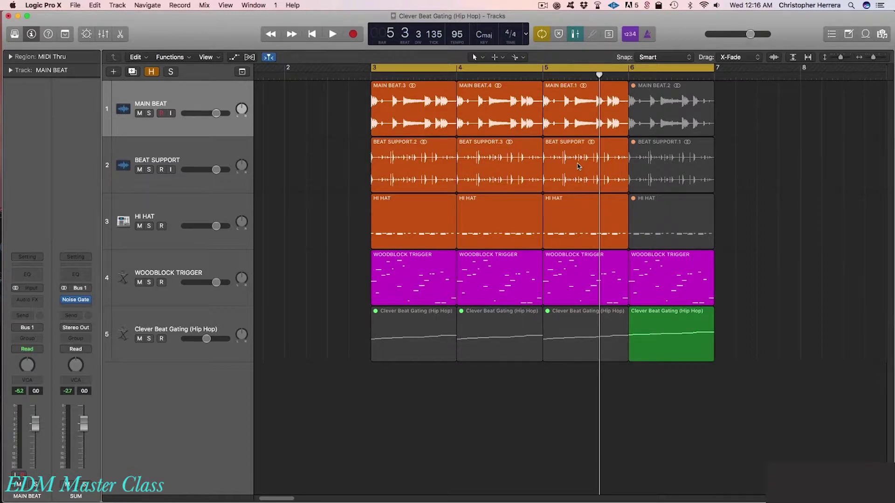
drag(325, 102, 723, 339)
click(534, 408)
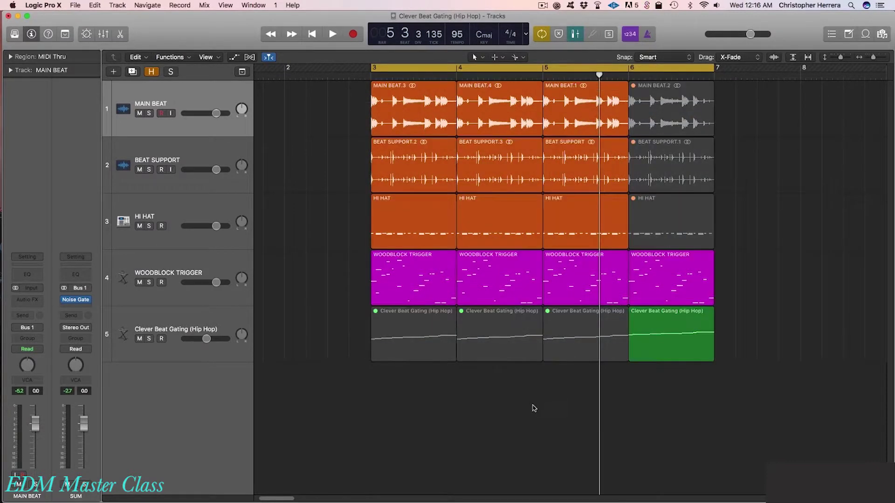
click(671, 325)
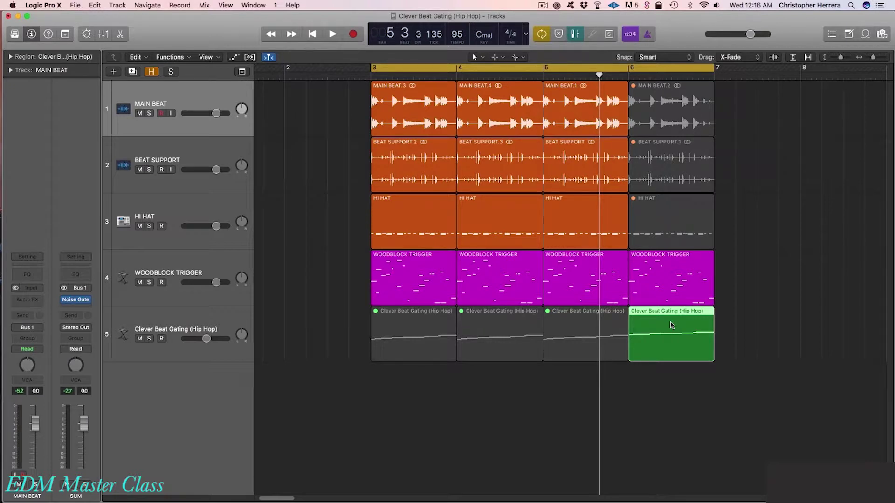
click(644, 425)
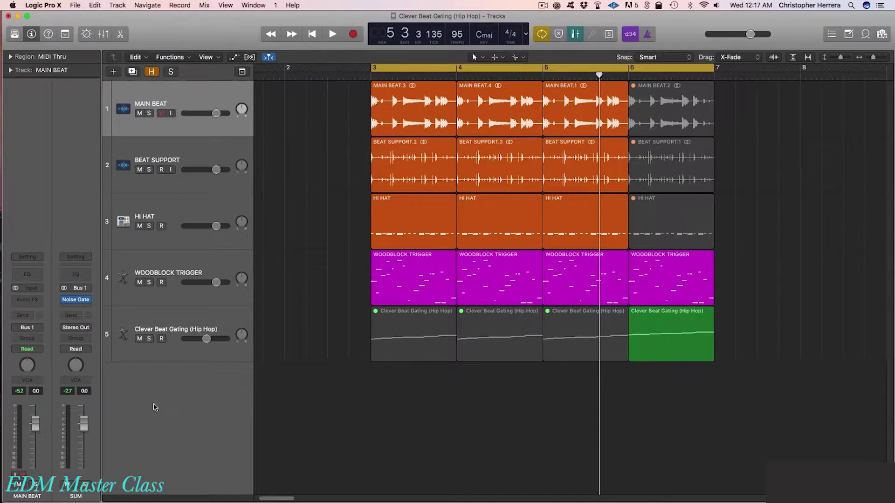
click(148, 336)
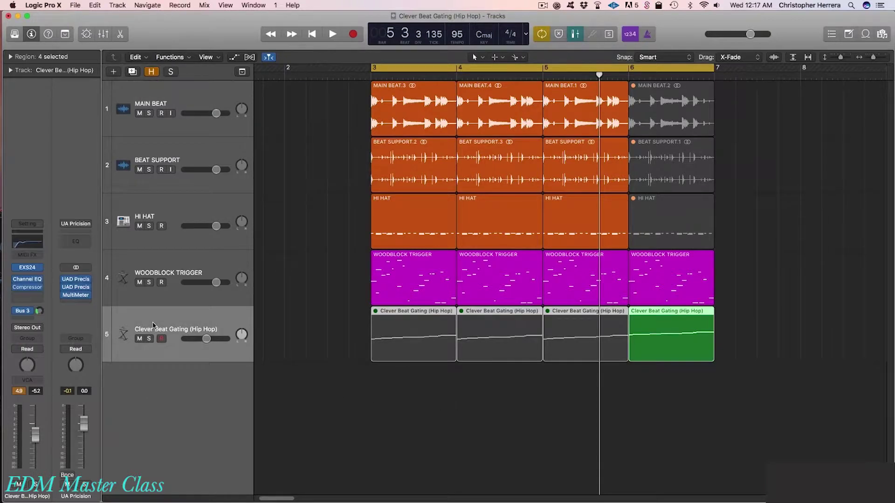
click(23, 287)
drag(232, 44, 419, 81)
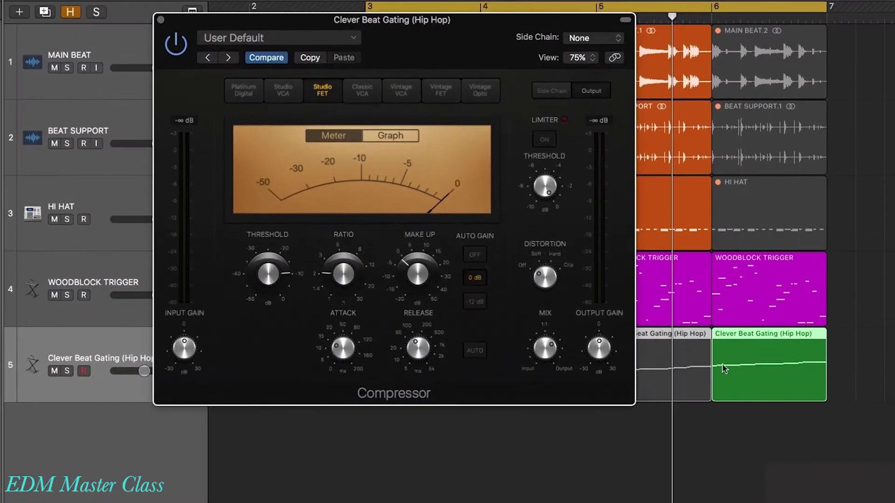
key(v)
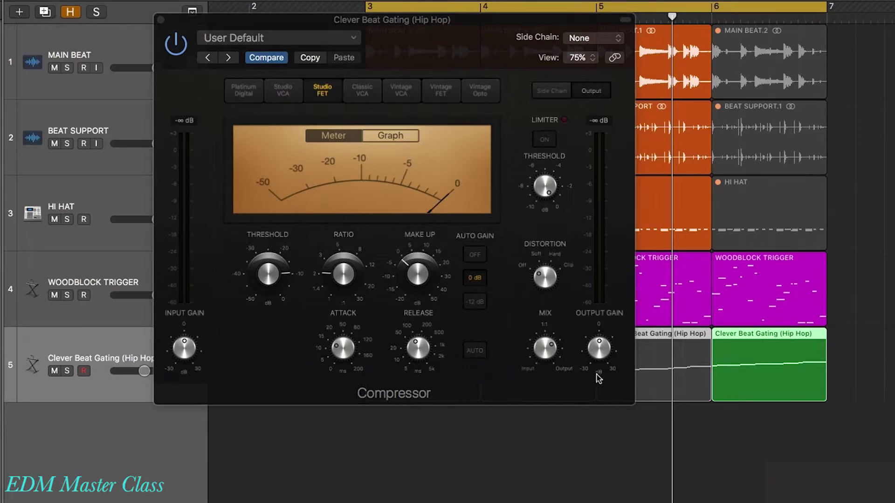
mouse_move(547, 362)
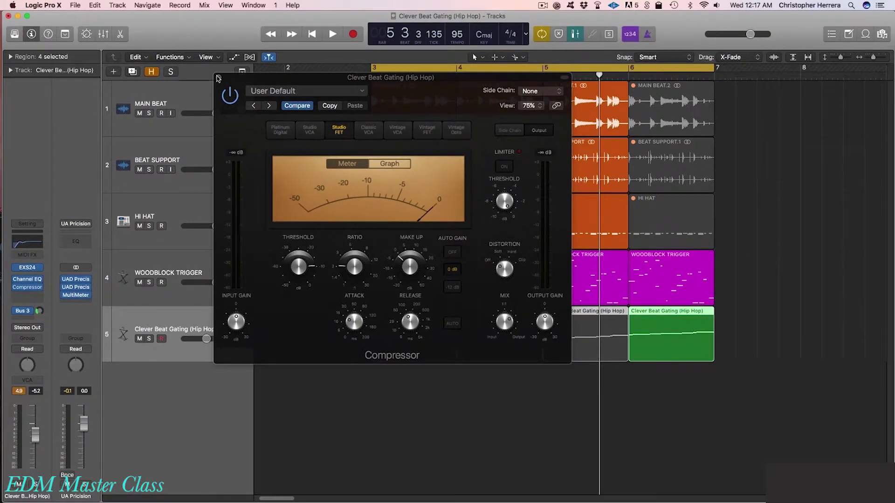
click(217, 77)
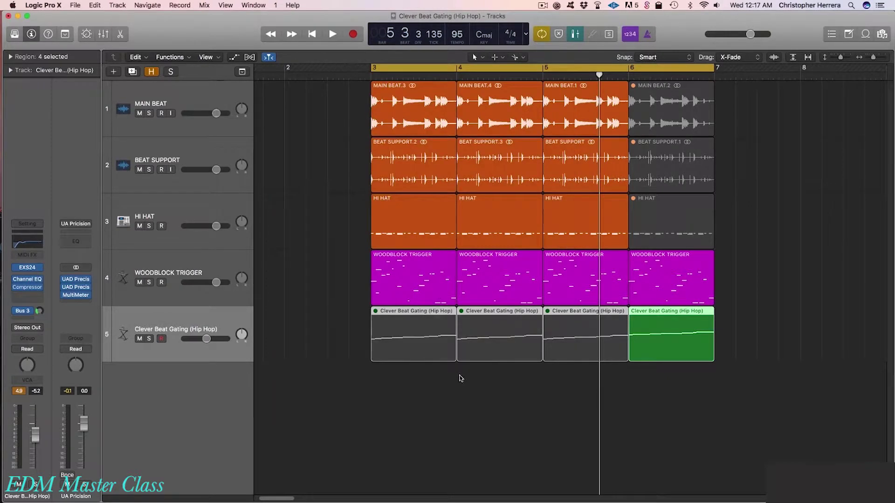
click(179, 267)
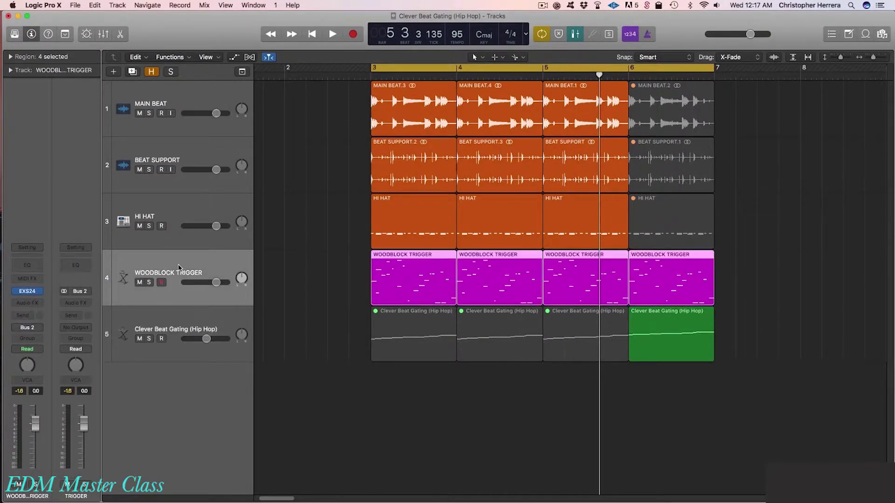
click(178, 219)
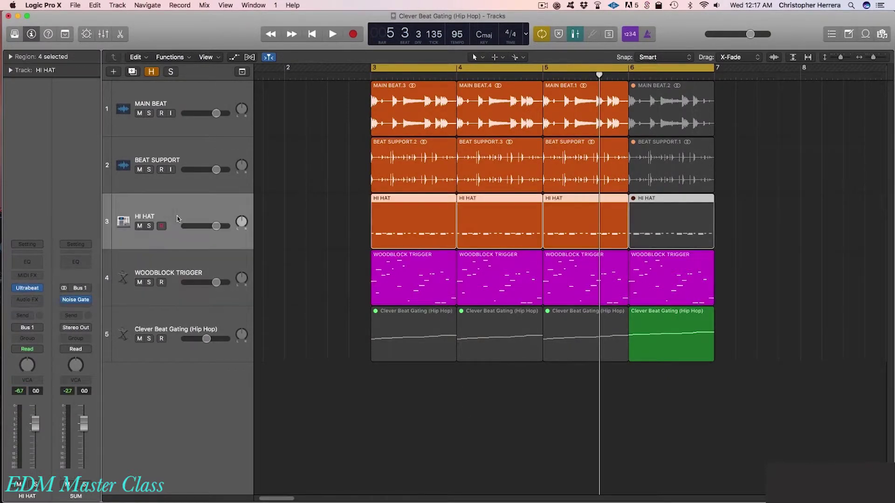
In the mixer, key the SUM Noise Gate's side chain from Bus 2, the woodblock bus
key(x)
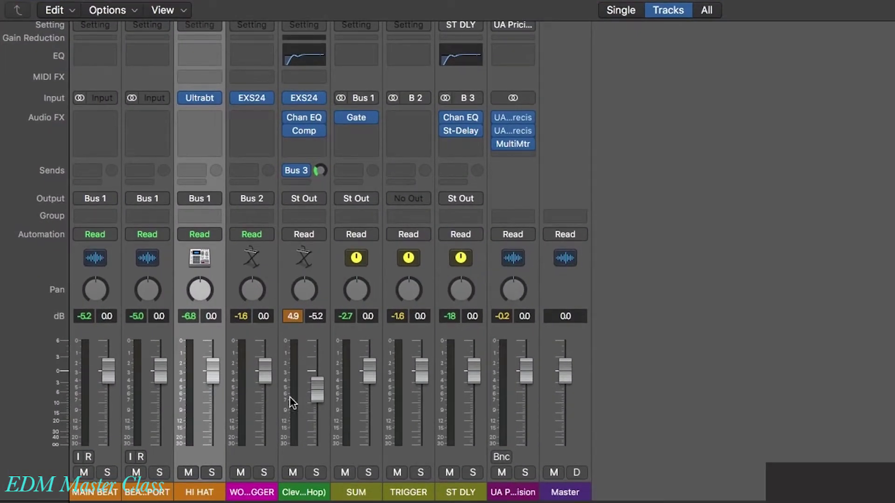
click(107, 207)
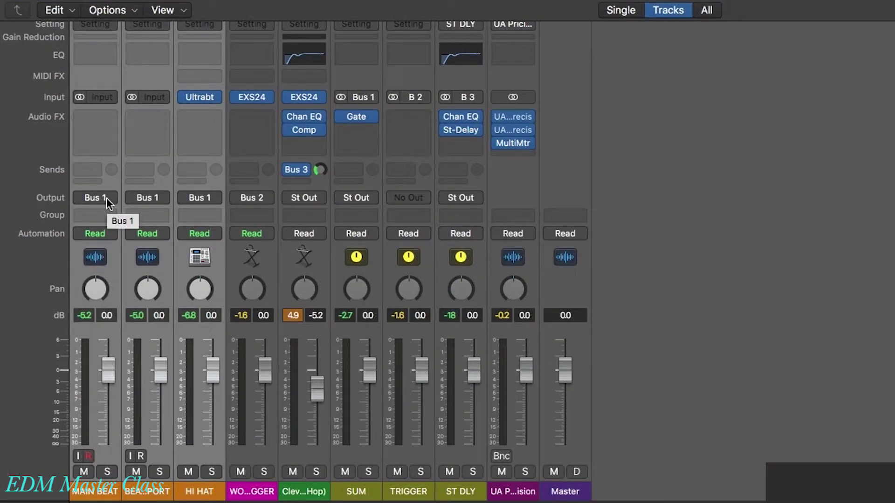
click(360, 492)
mouse_move(366, 117)
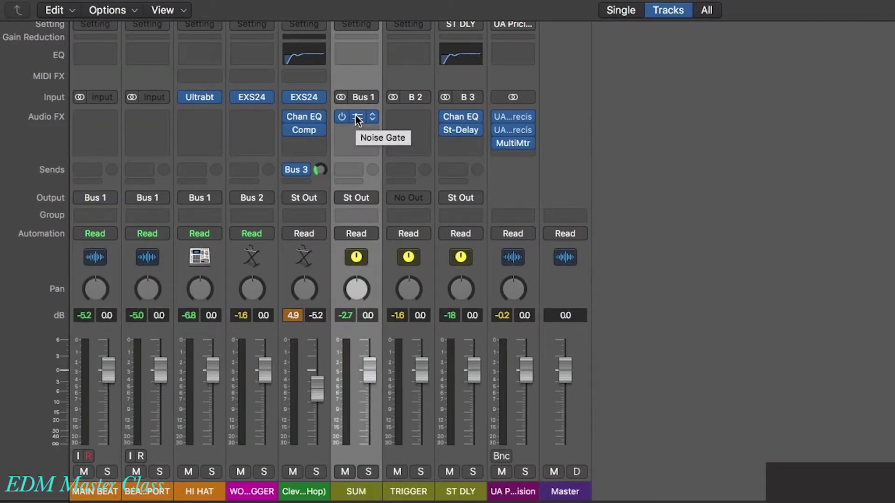
click(357, 117)
click(757, 228)
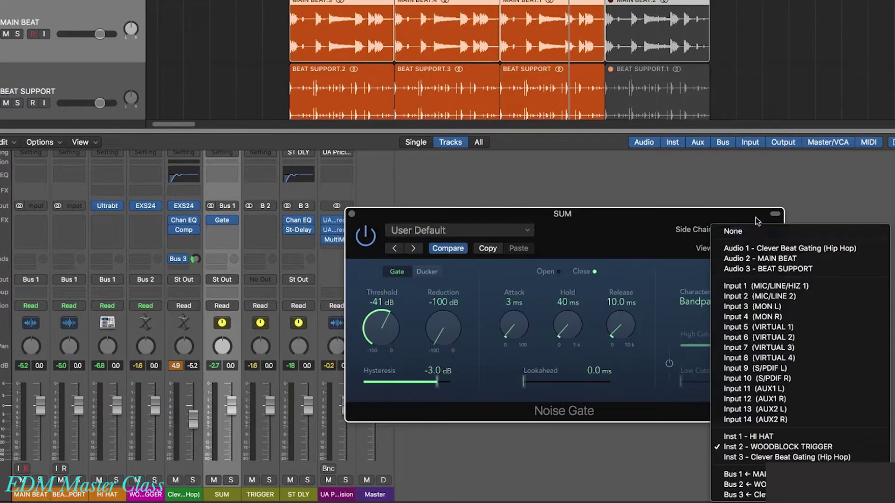
click(736, 232)
click(740, 232)
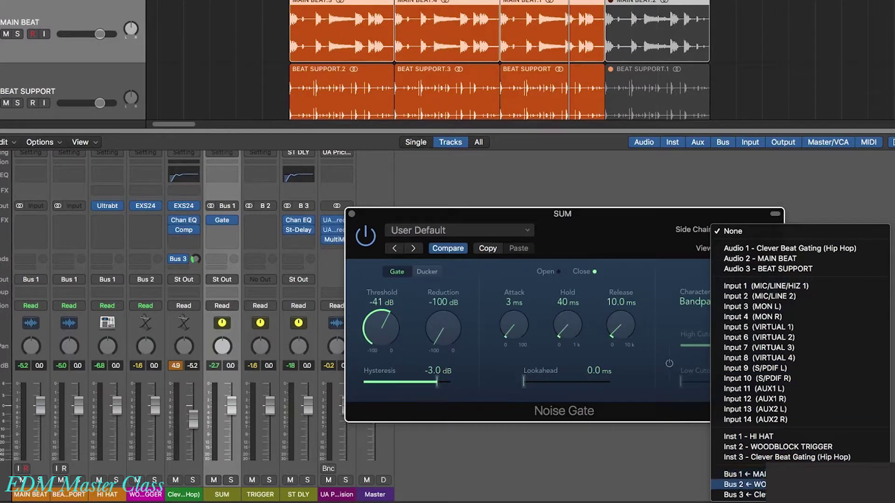
click(744, 484)
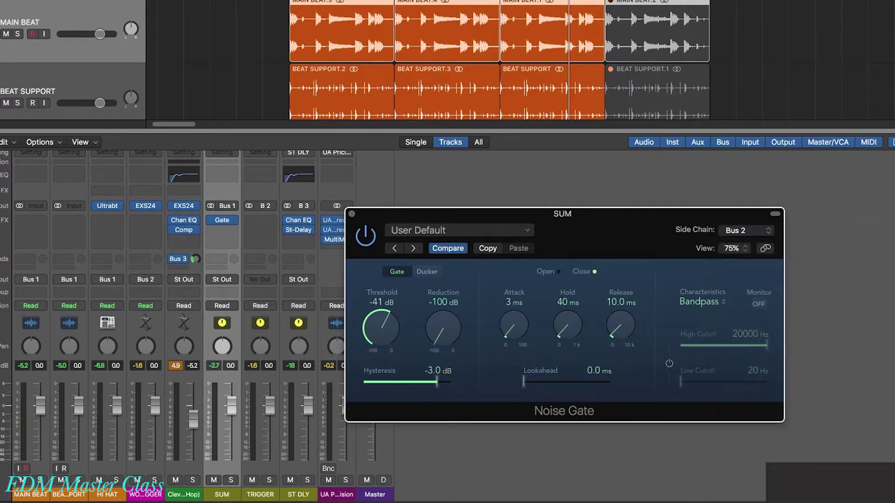
Solo the TRIGGER channel and play the beat to hear the gating
drag(610, 225, 698, 197)
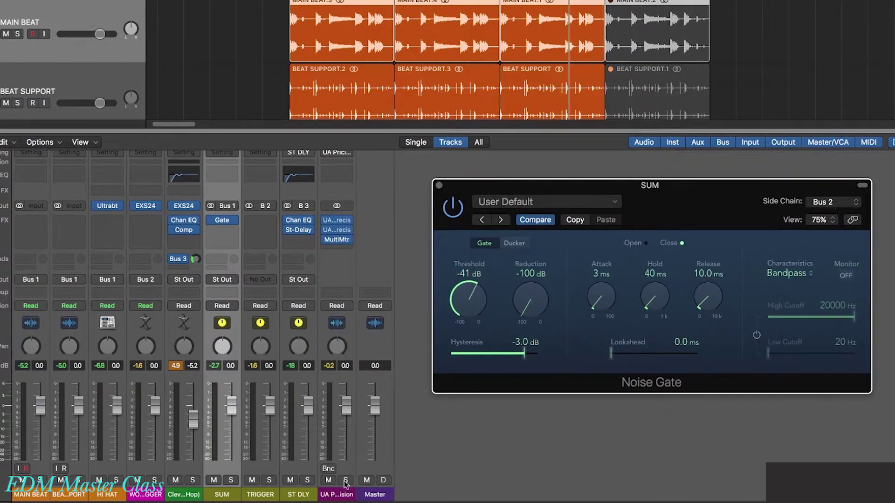
click(269, 480)
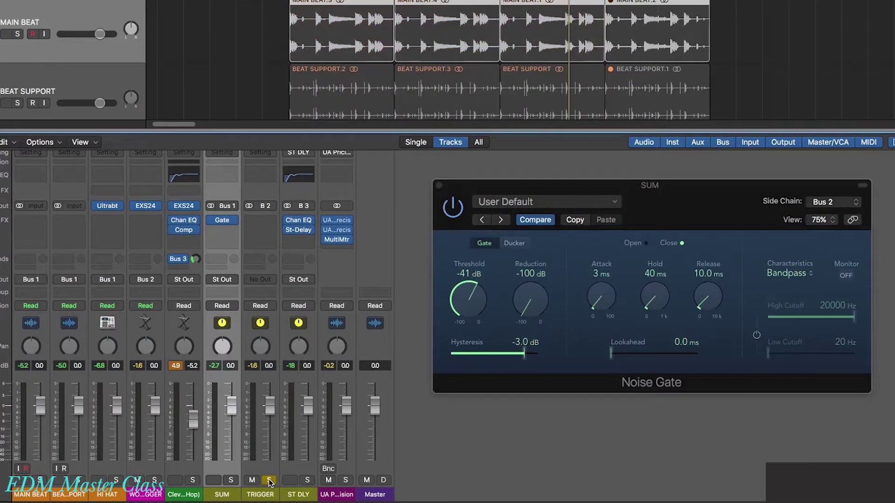
key(space)
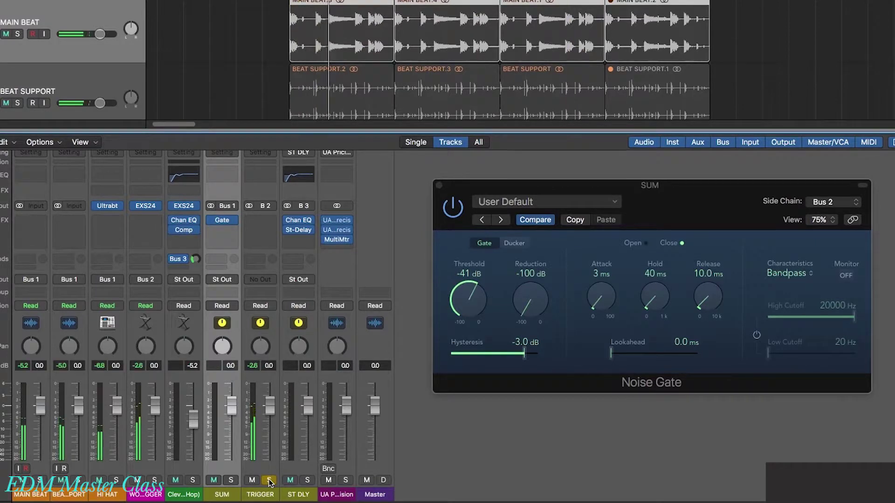
key(space)
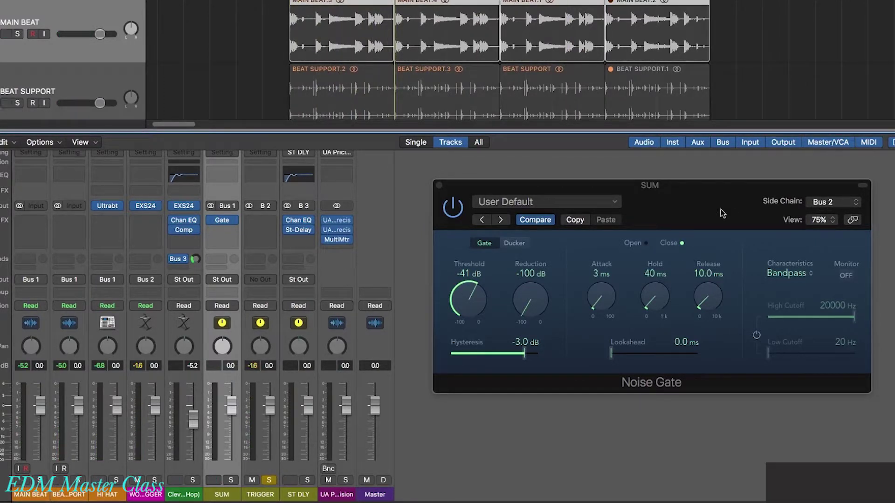
Confirm Bus 2 as side chain, close the gate, and select the four WOODBLOCK TRIGGER regions
drag(687, 209, 684, 203)
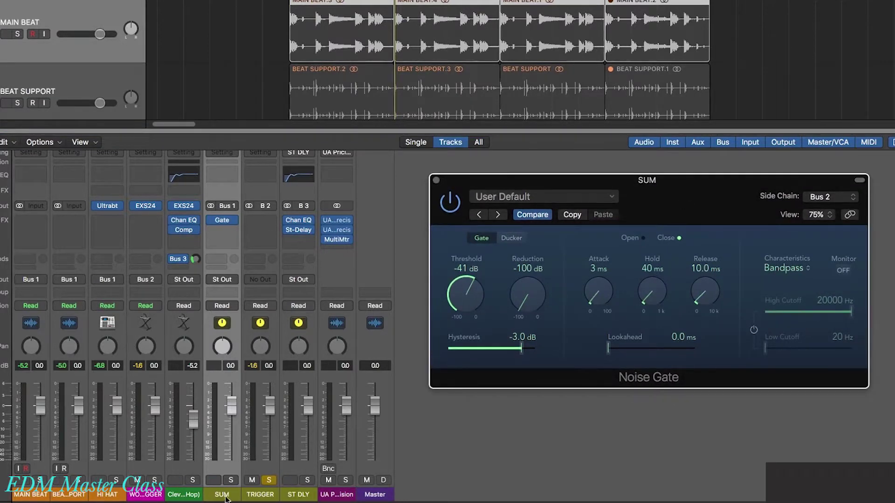
click(820, 199)
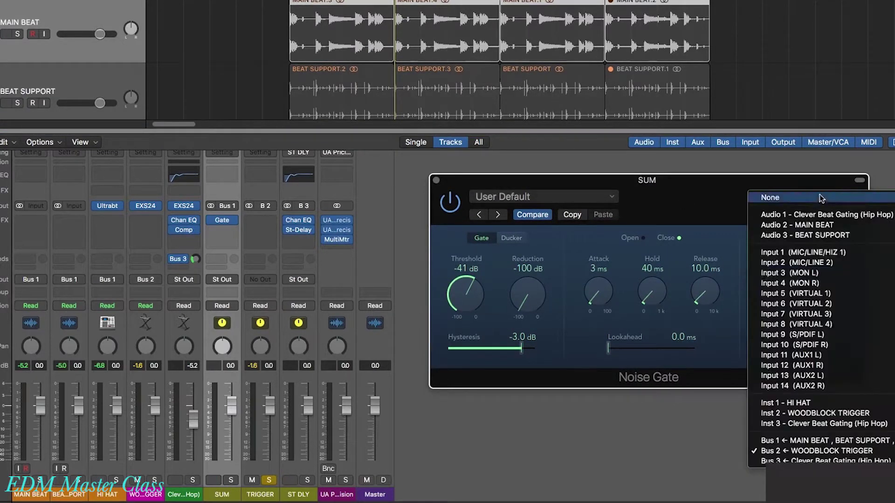
click(836, 450)
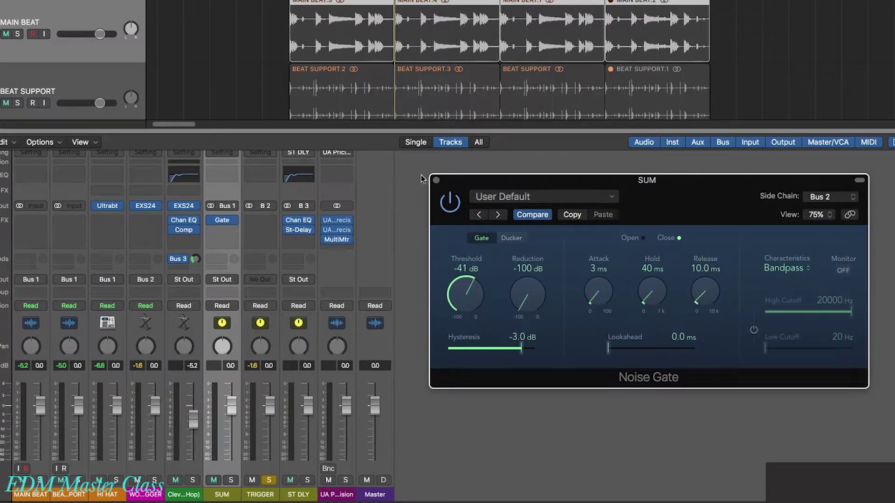
click(436, 180)
drag(434, 132, 454, 355)
drag(235, 223, 733, 217)
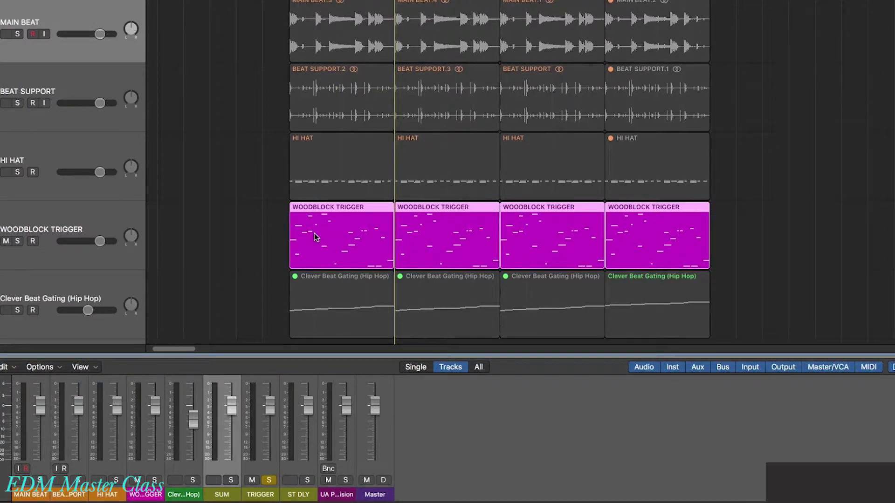
Inspect the woodblock notes in the Piano Roll, then close it
key(p)
ctrl+alt+click(462, 337)
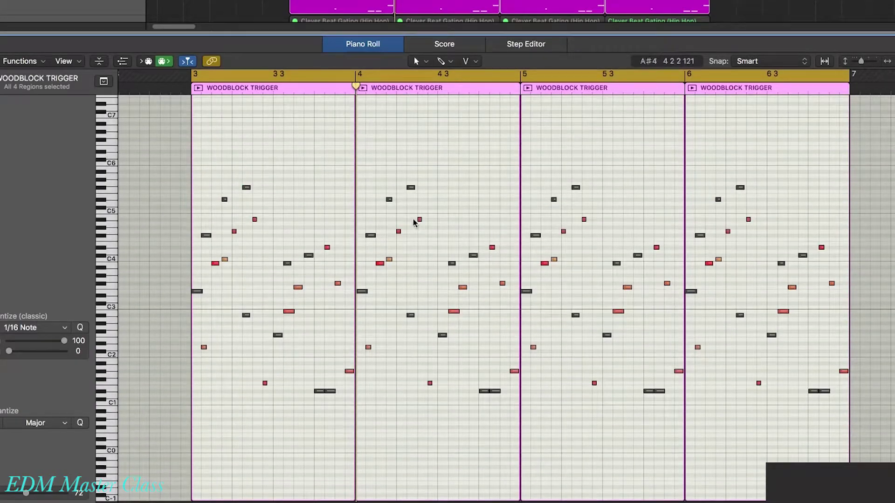
drag(152, 150, 891, 410)
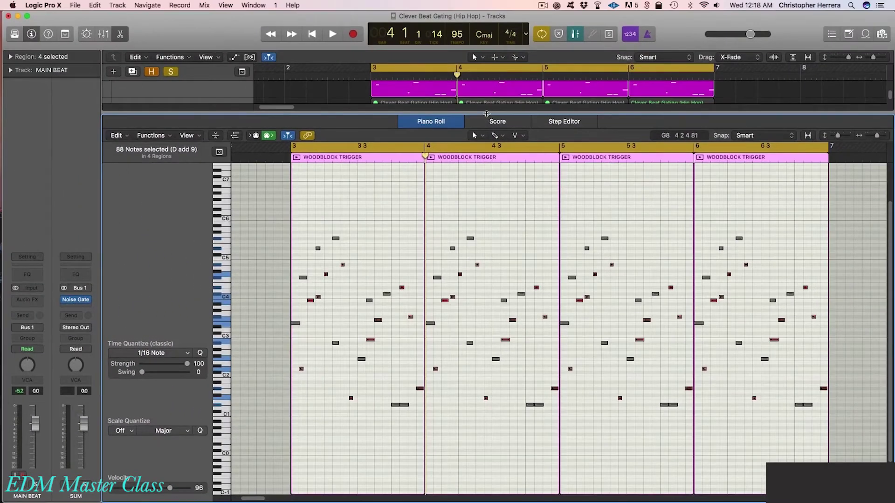
key(p)
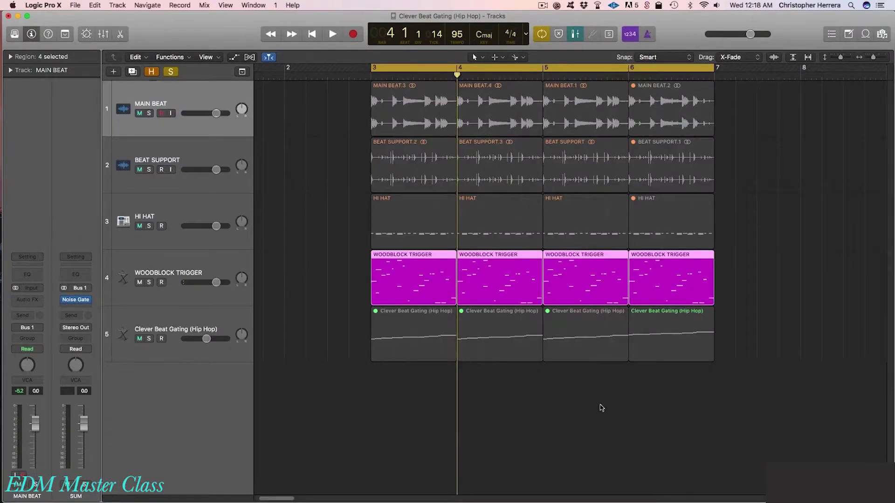
Zoom out and select the four woodblock regions and the WOODBLOCK TRIGGER track
key(super+Left)
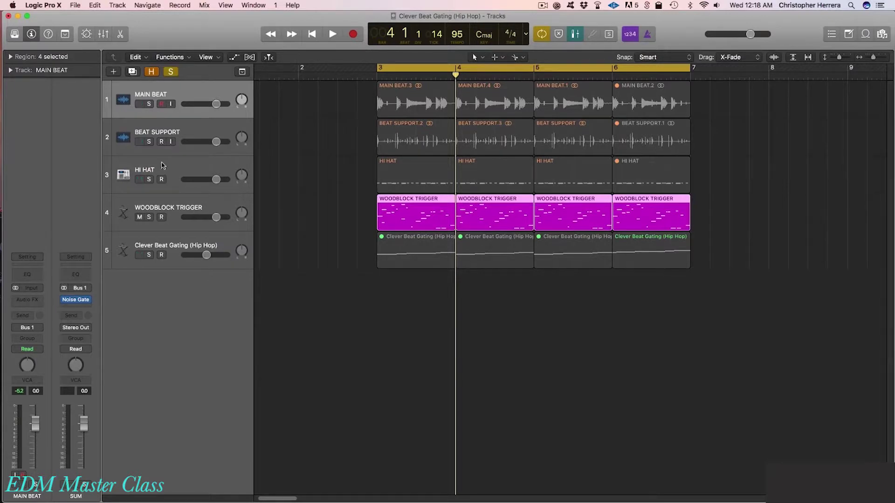
shift+click(182, 132)
shift+click(191, 172)
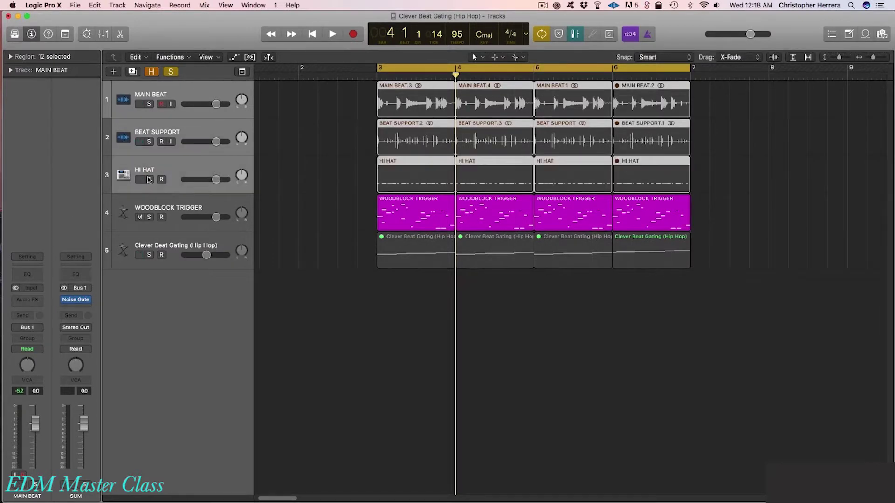
drag(333, 207, 779, 216)
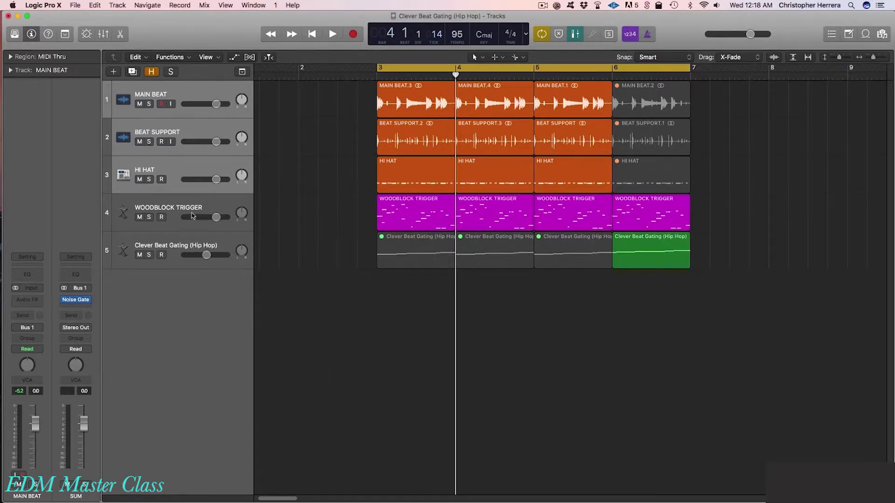
key(Down)
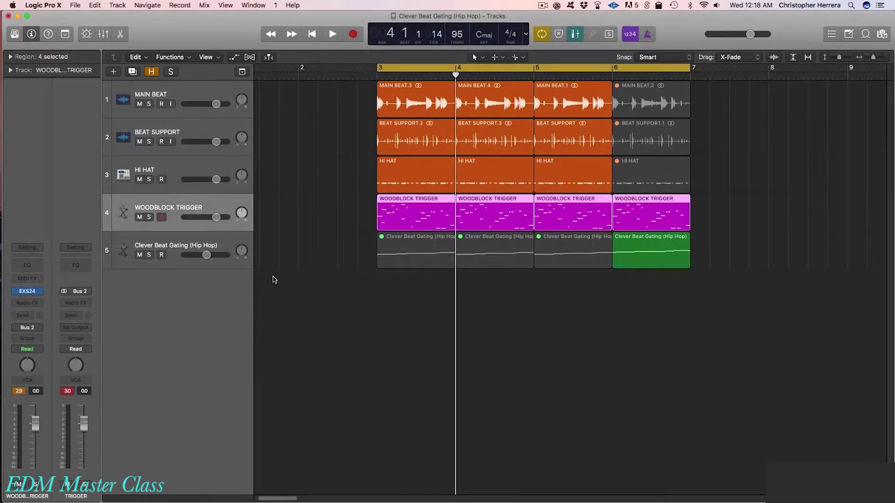
While the beat plays, tune the SUM Noise Gate threshold from -31 dB down to -34 dB
key(x)
drag(308, 376, 309, 207)
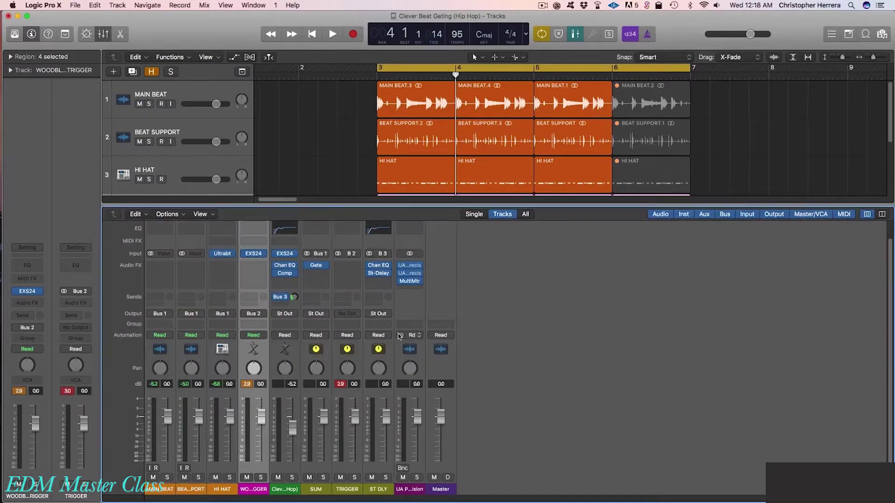
click(316, 266)
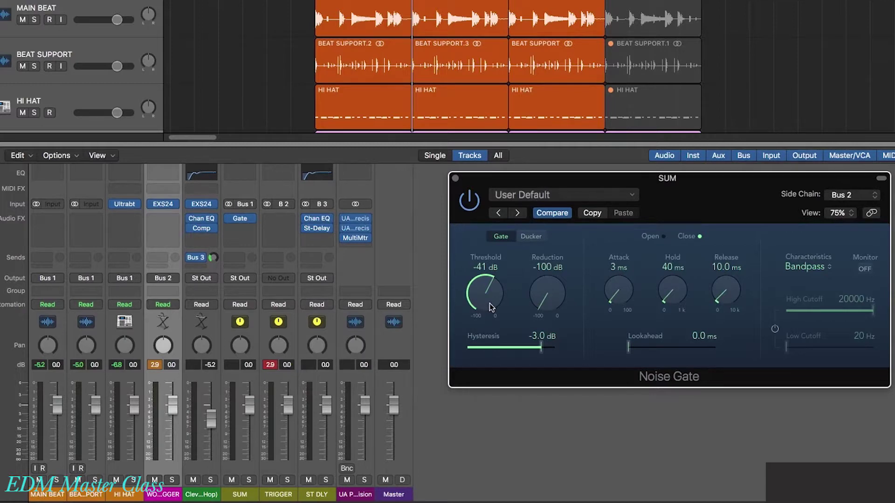
key(space)
drag(489, 303, 478, 248)
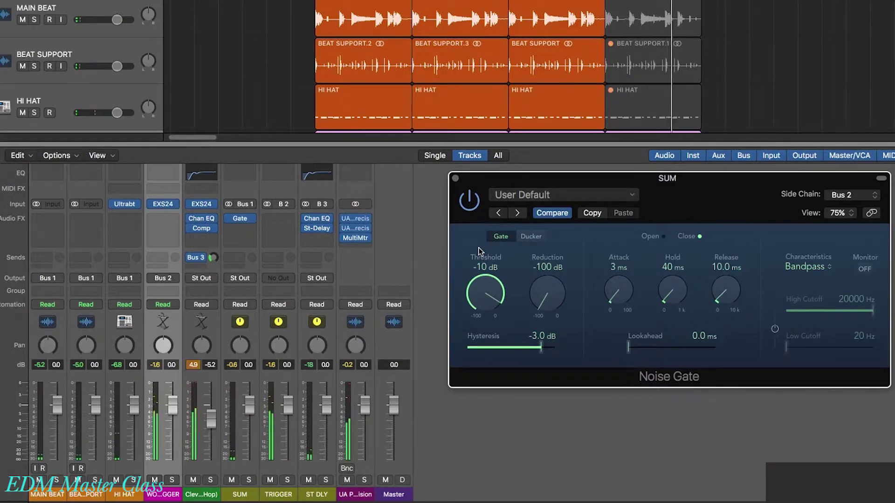
drag(478, 248, 483, 280)
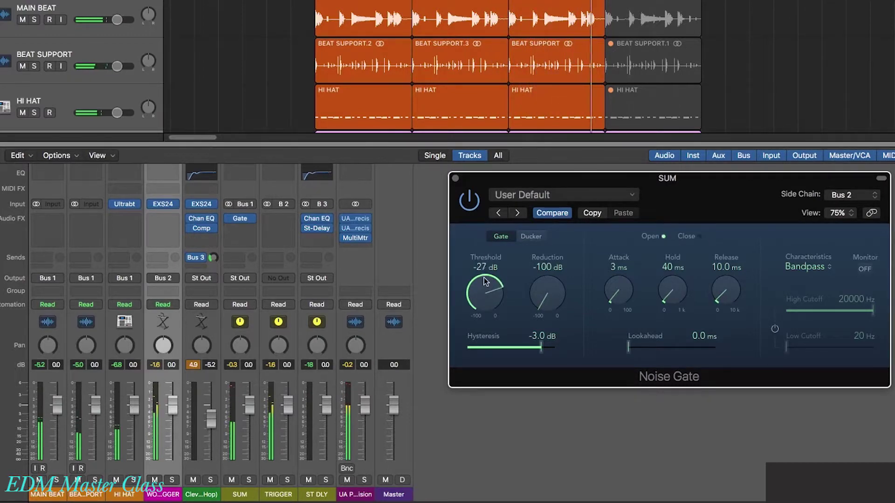
drag(485, 281, 485, 287)
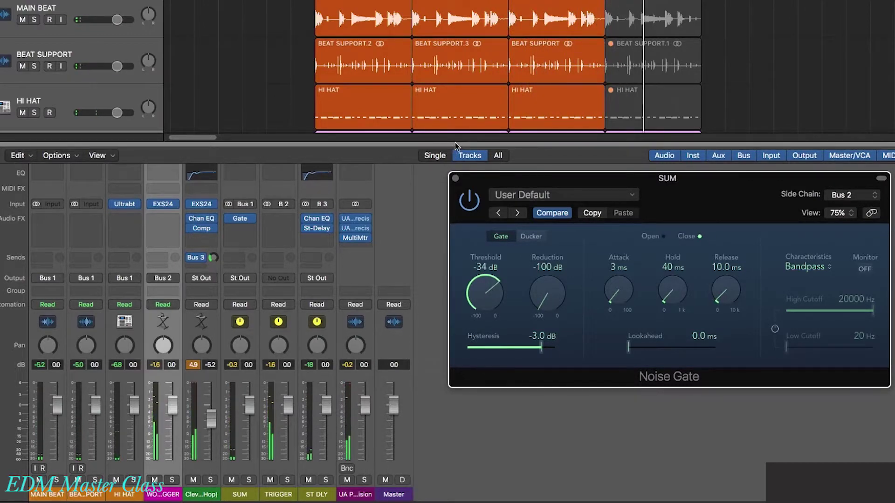
key(x)
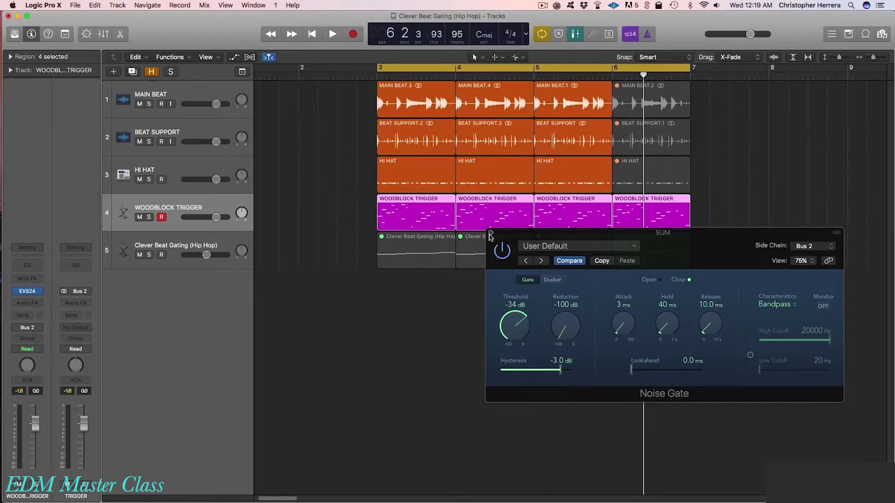
drag(702, 252, 695, 306)
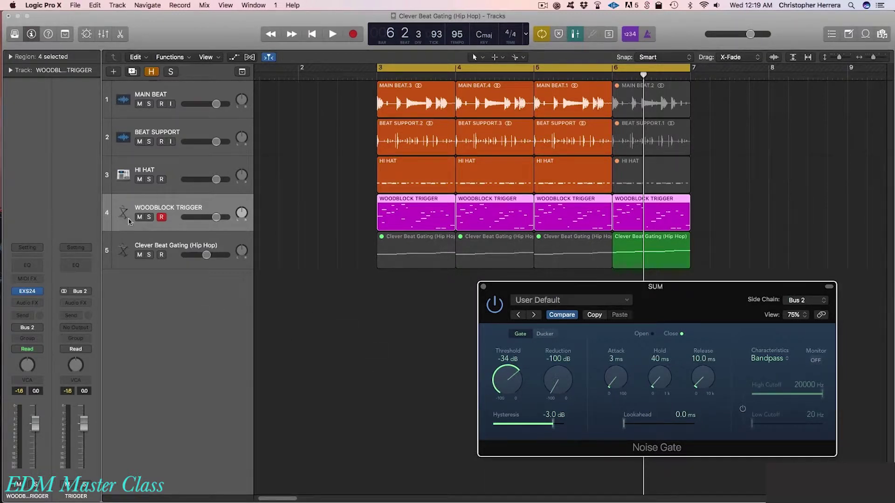
Create an arrangement track for the SUM aux from its mixer channel strip
click(483, 287)
key(x)
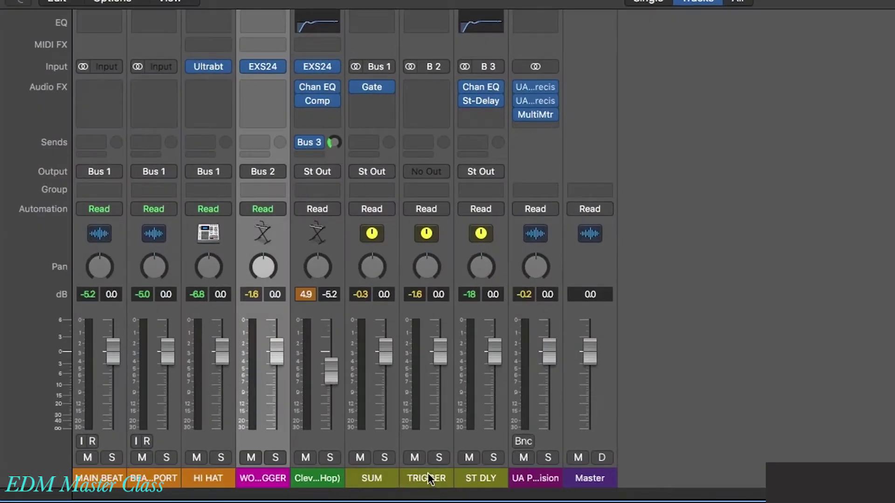
click(401, 481)
click(349, 481)
right_click(366, 474)
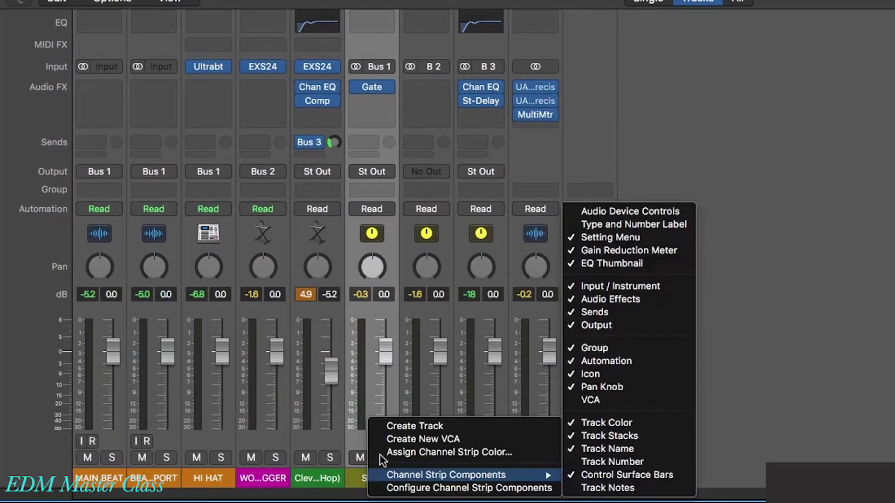
click(414, 427)
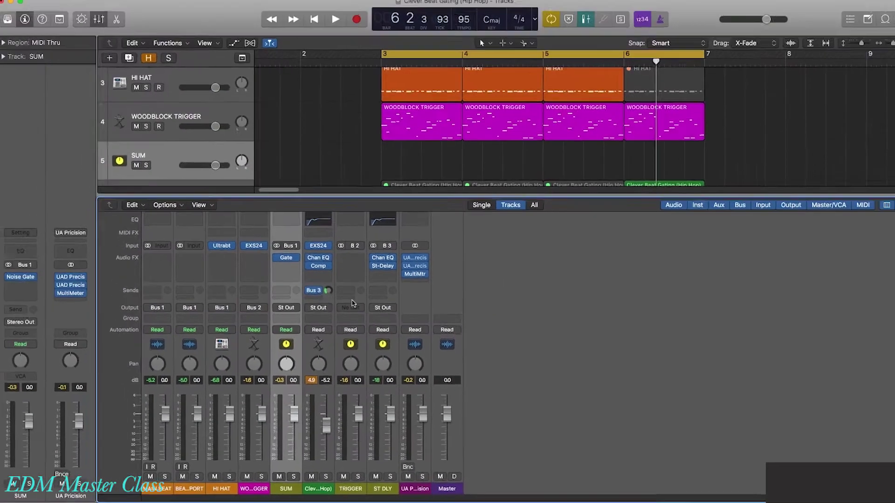
key(x)
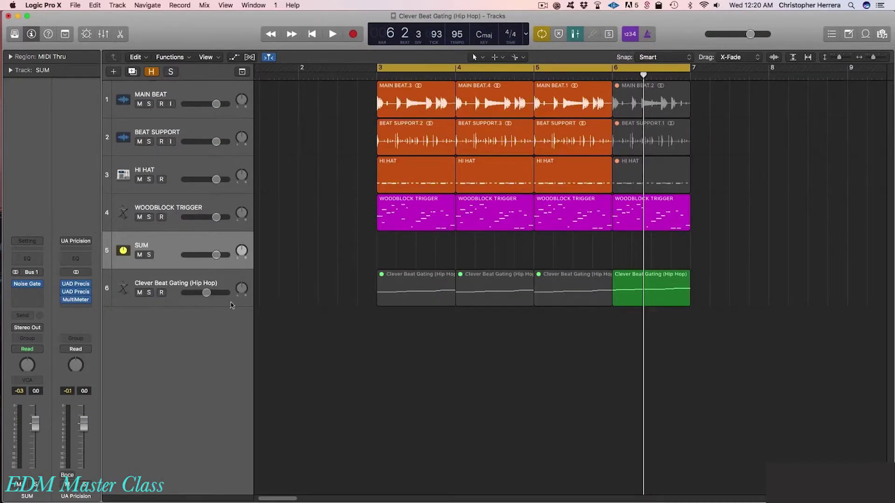
Move the SUM track below Clever Beat Gating and reopen its Noise Gate
drag(168, 252, 174, 303)
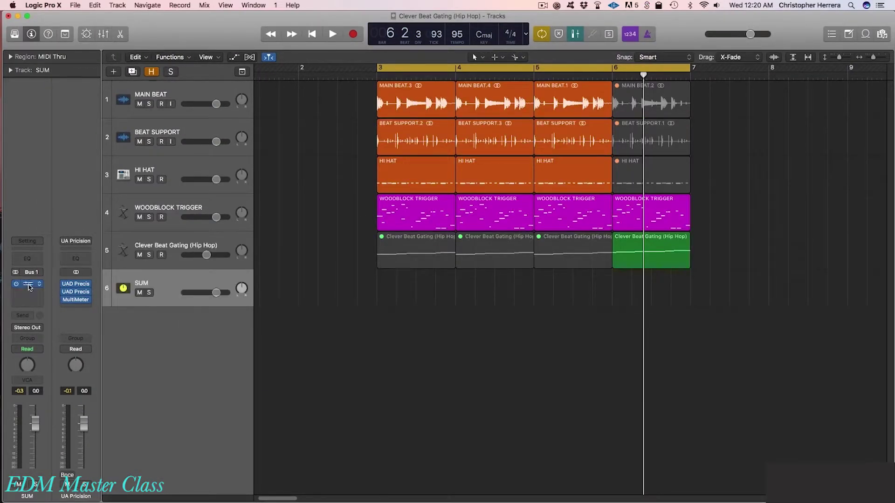
click(27, 284)
drag(587, 289, 588, 319)
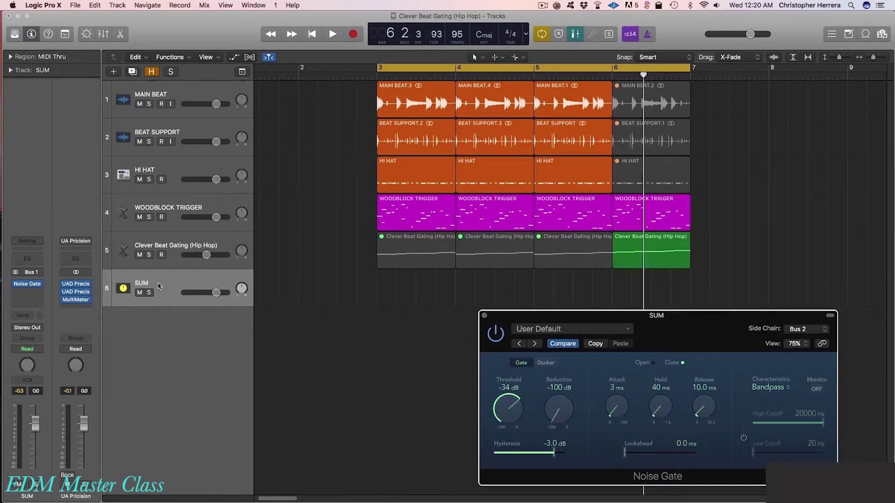
Set SUM automation to Touch and record Noise Gate threshold moves during playback
key(a)
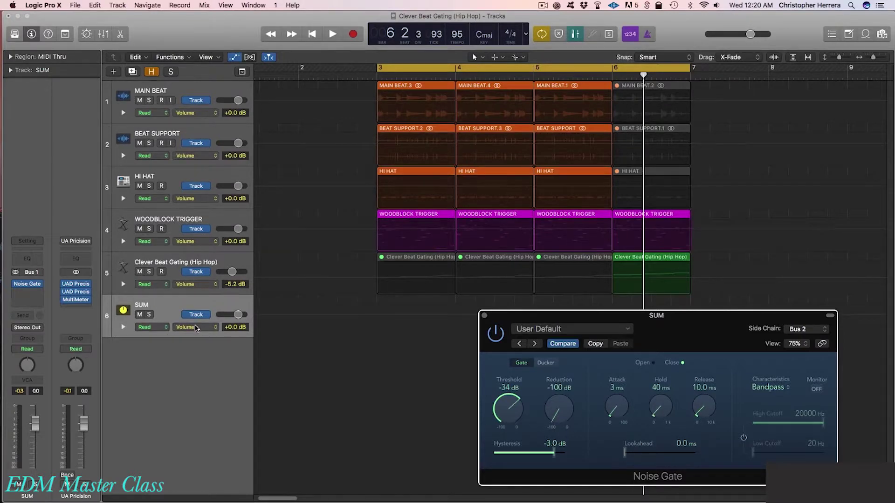
click(152, 327)
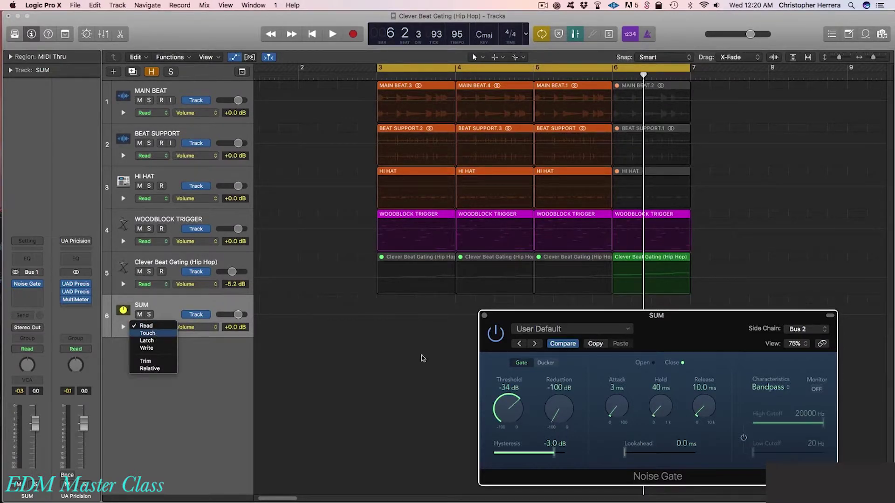
click(148, 333)
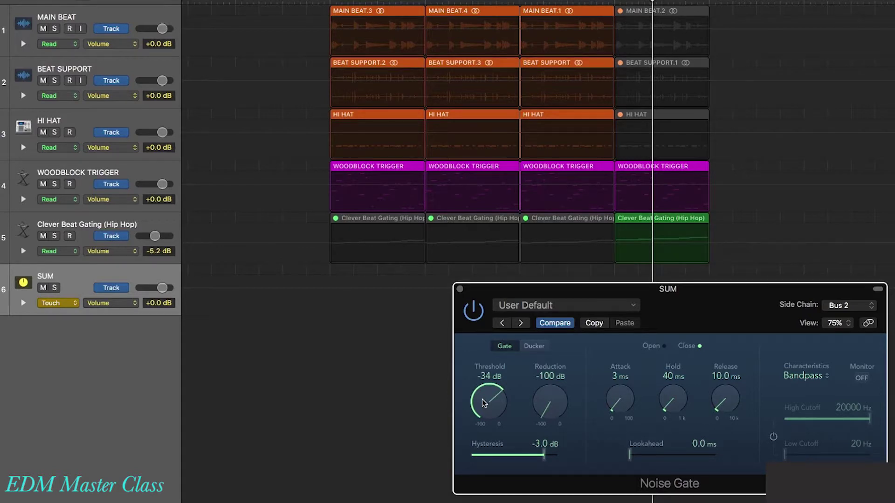
key(space)
drag(484, 404, 515, 376)
key(space)
key(super+w)
click(642, 226)
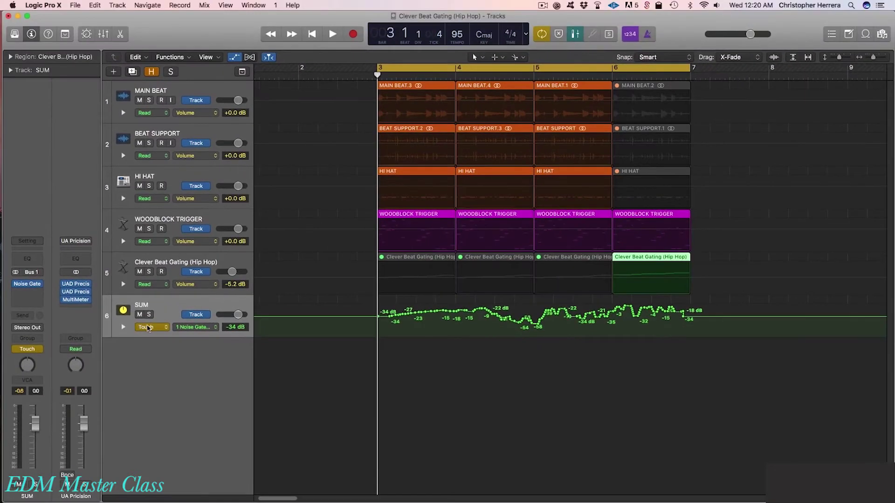
Record SUM Noise Gate release automation in Touch mode, riding Release past 1000 ms
click(51, 303)
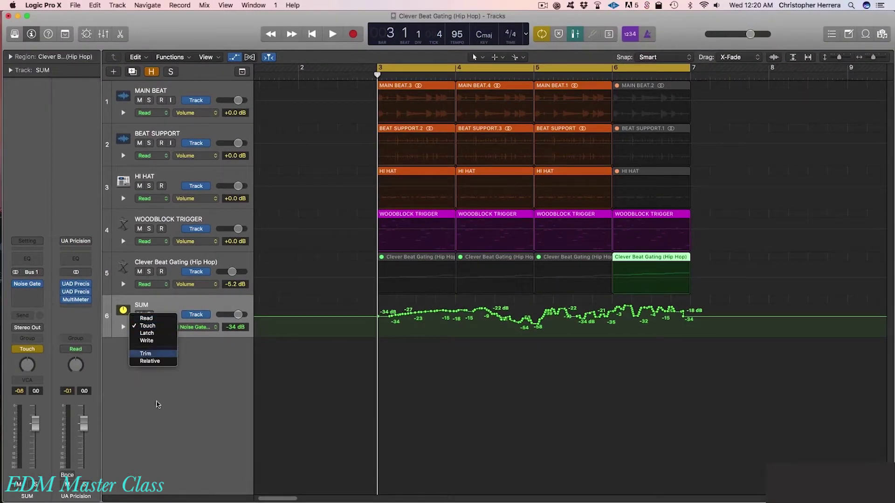
click(159, 463)
click(28, 285)
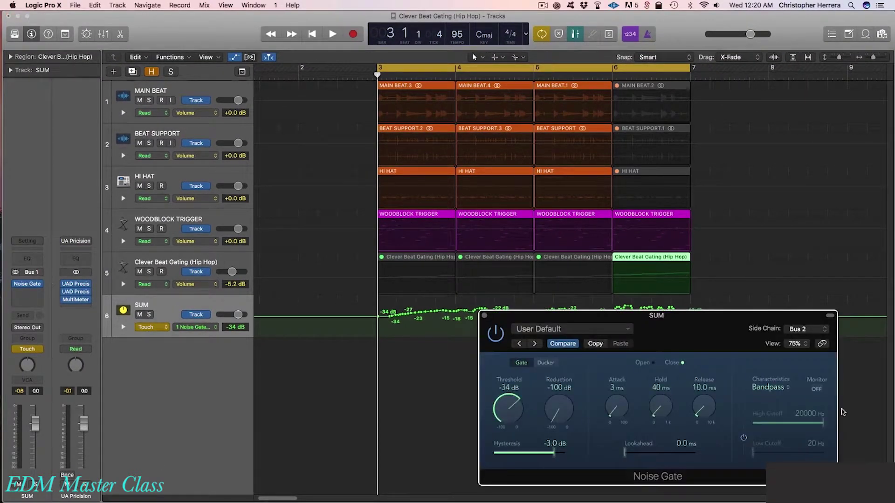
drag(704, 294, 657, 276)
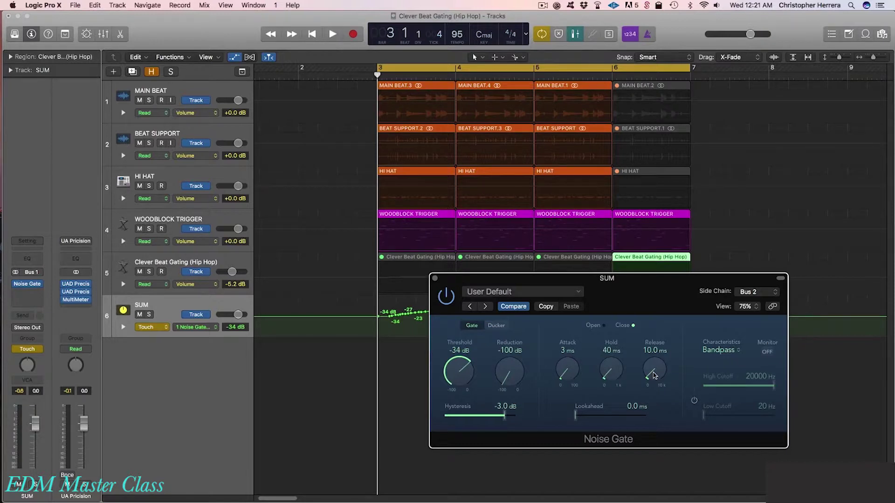
key(space)
mouse_move(654, 375)
mouse_down()
mouse_move(662, 286)
mouse_move(649, 297)
mouse_move(654, 376)
mouse_move(654, 368)
mouse_up()
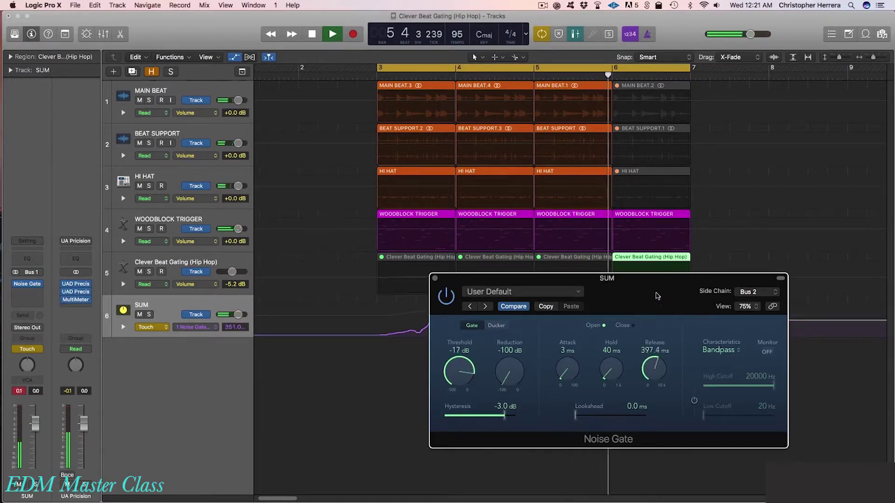
key(space)
Show the Threshold lane, switch SUM automation to Read, and play back the gate automation
click(435, 279)
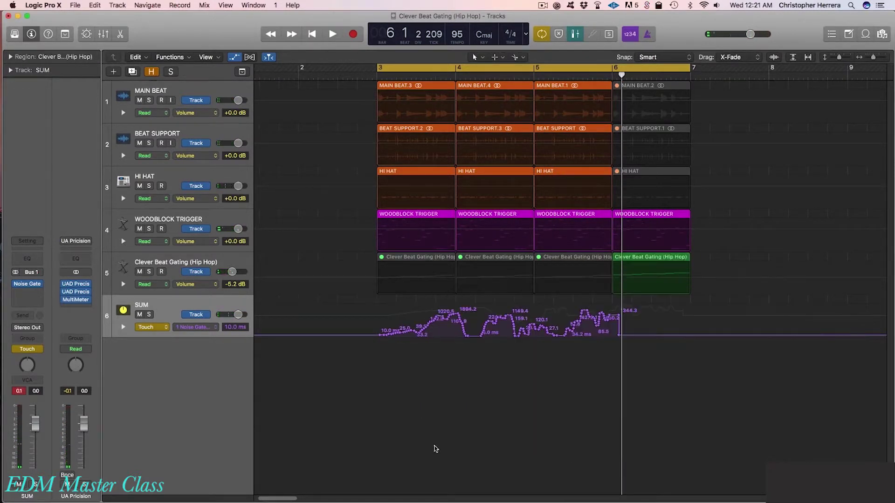
click(123, 328)
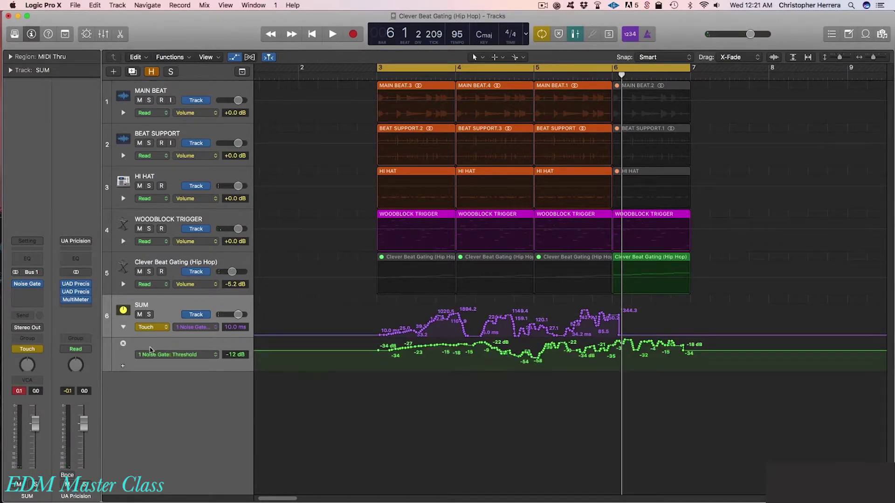
click(153, 327)
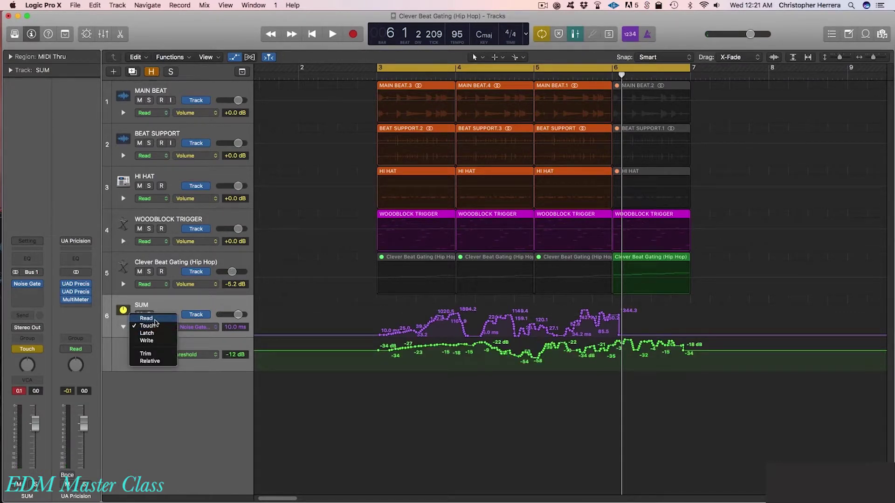
click(147, 319)
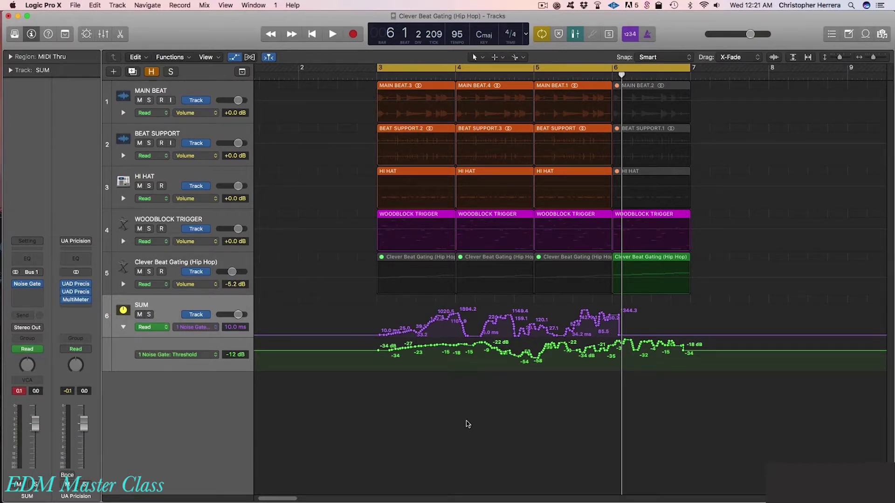
key(space)
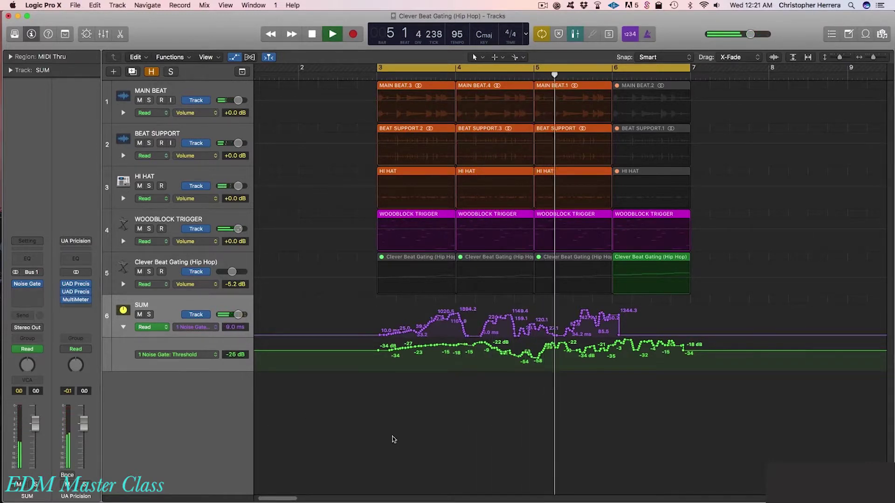
key(space)
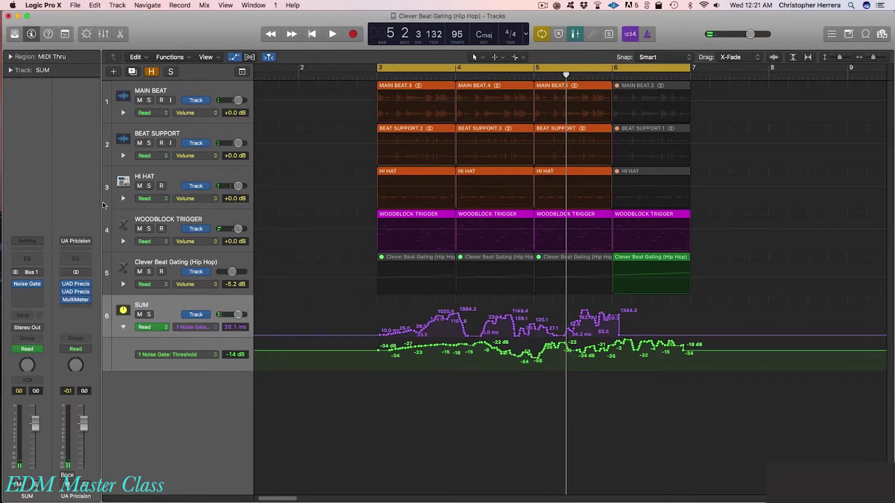
Hide the automation lanes, make tracks taller and zoom in horizontally
key(a)
scroll(508, 361, left, 1)
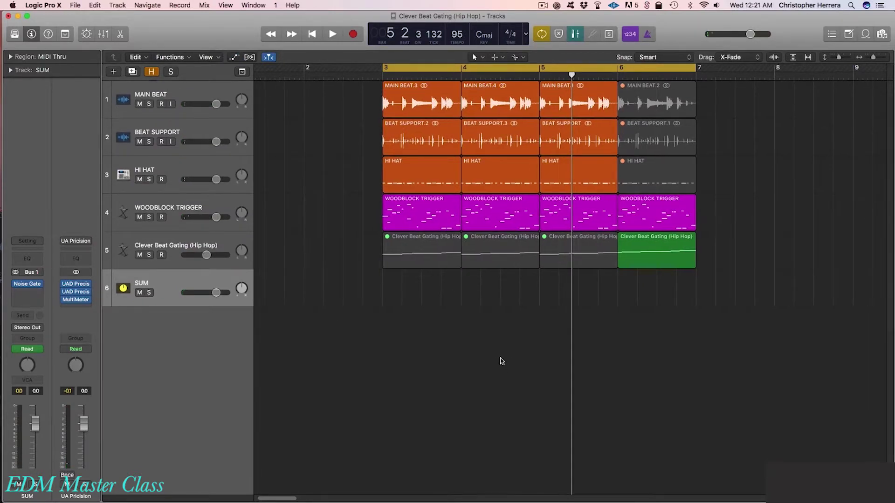
key(super+Down)
key(super+Right)
key(super+Right)
key(super+Right)
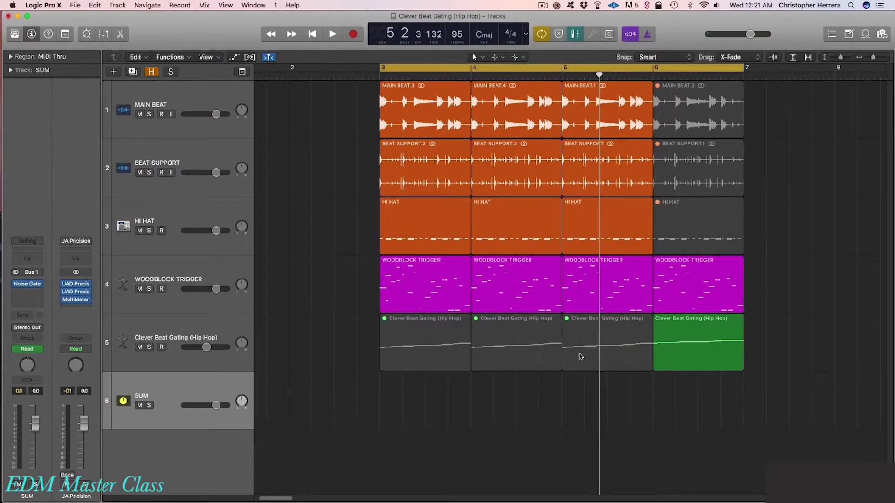
Route the MAIN BEAT track's output to Stereo Output instead of Bus 1
click(174, 104)
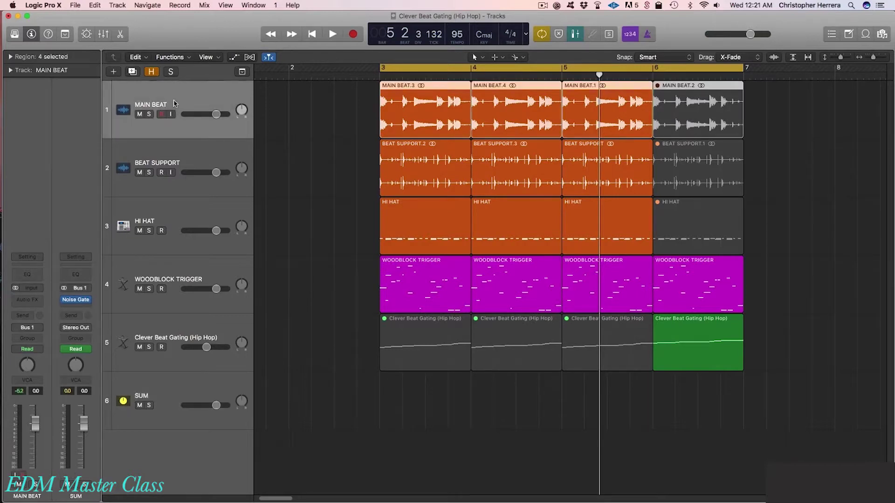
click(27, 328)
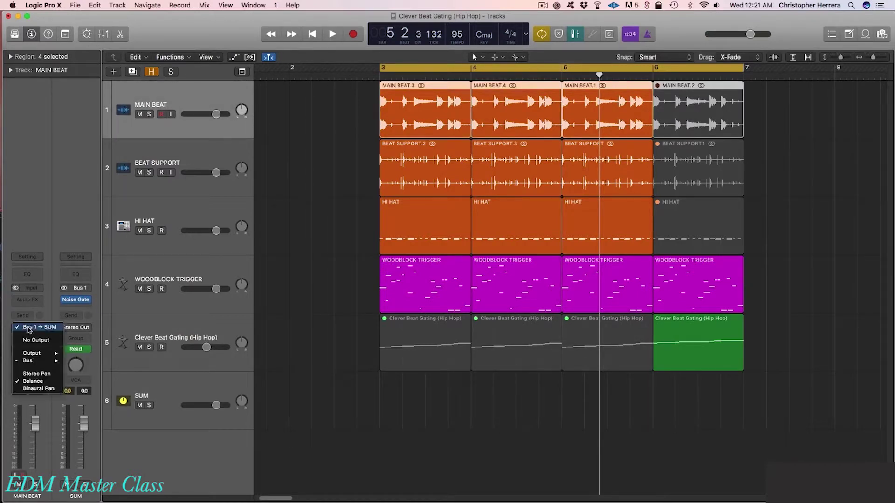
mouse_move(32, 354)
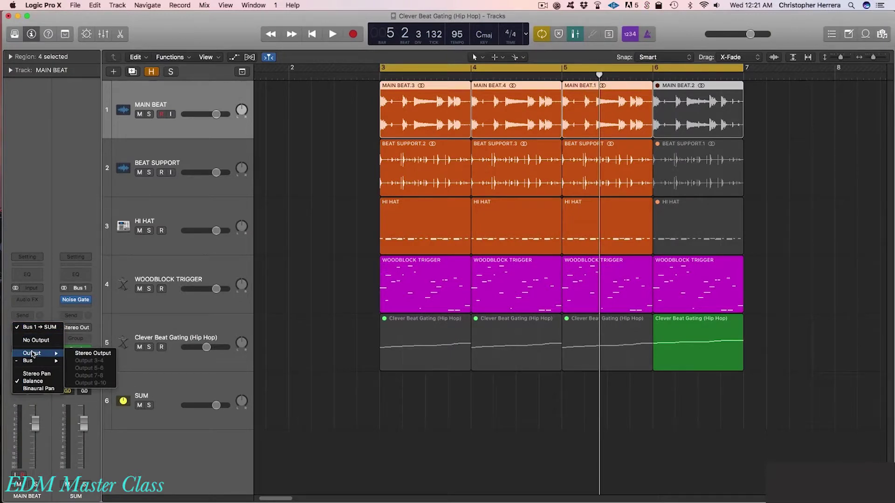
click(90, 354)
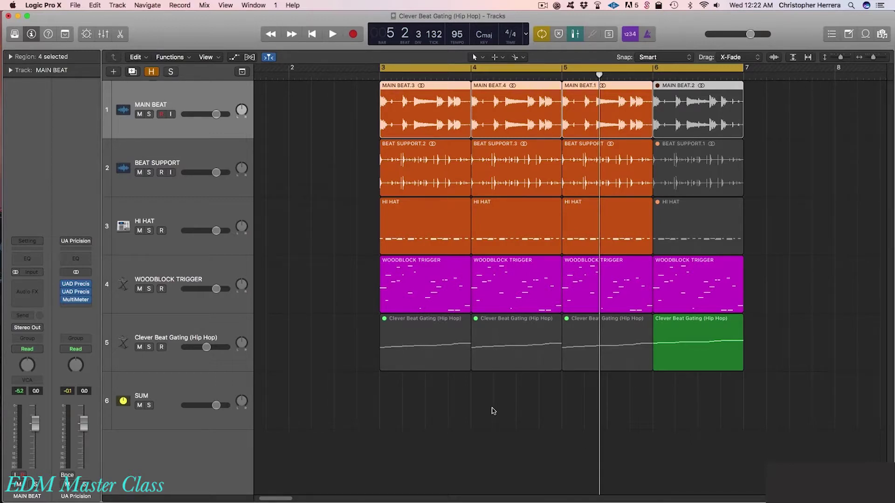
key(space)
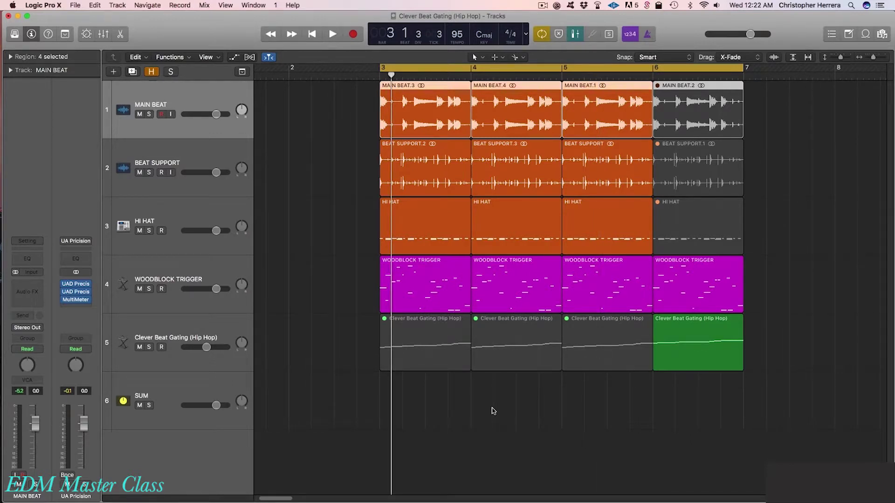
key(space)
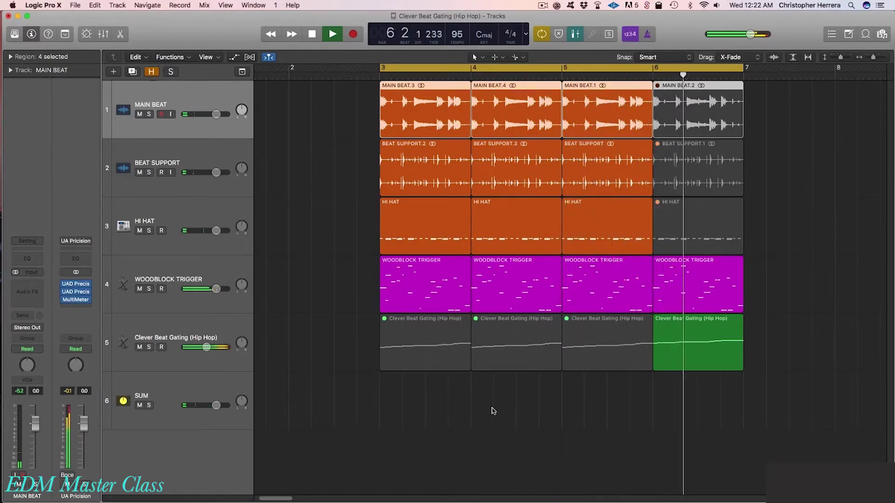
click(139, 114)
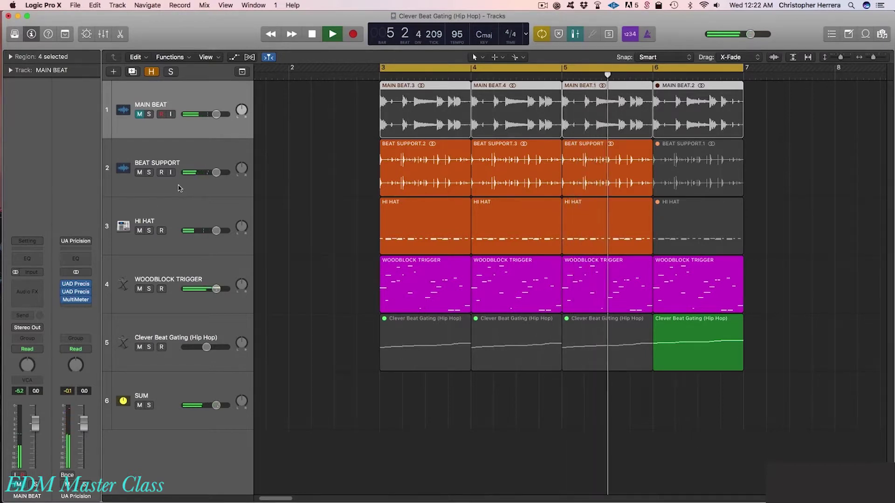
key(space)
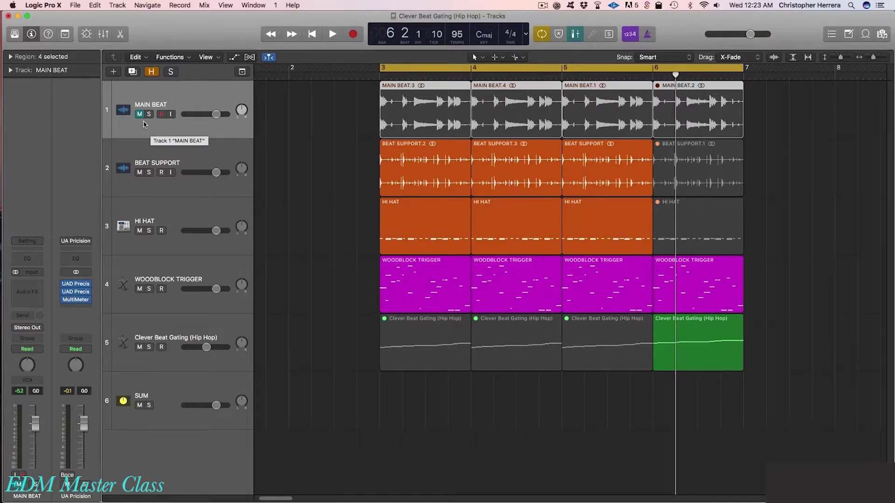
click(140, 115)
key(super+Left)
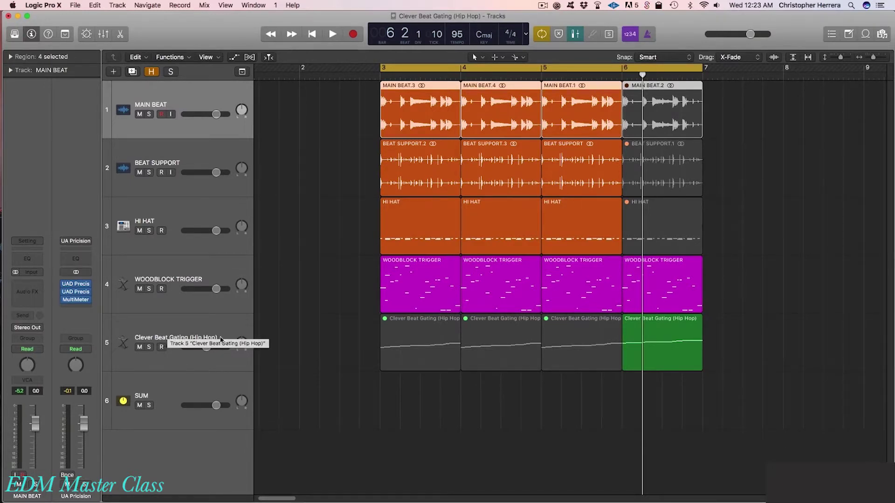
In the Mixer, insert a stereo Pedalboard after SUM's Gate and open its preset list
key(x)
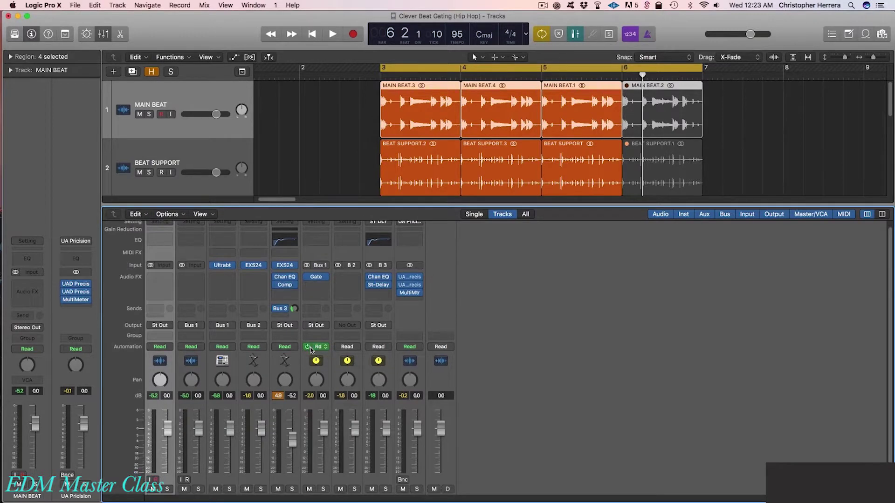
click(316, 274)
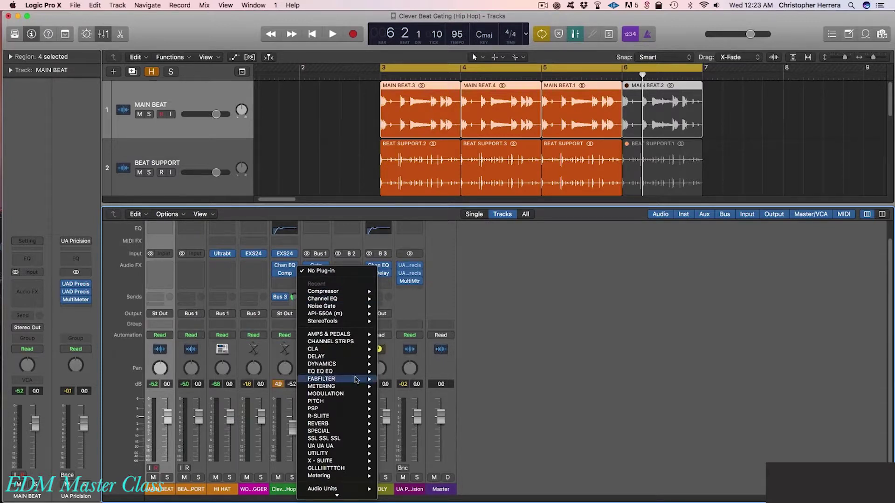
mouse_move(332, 368)
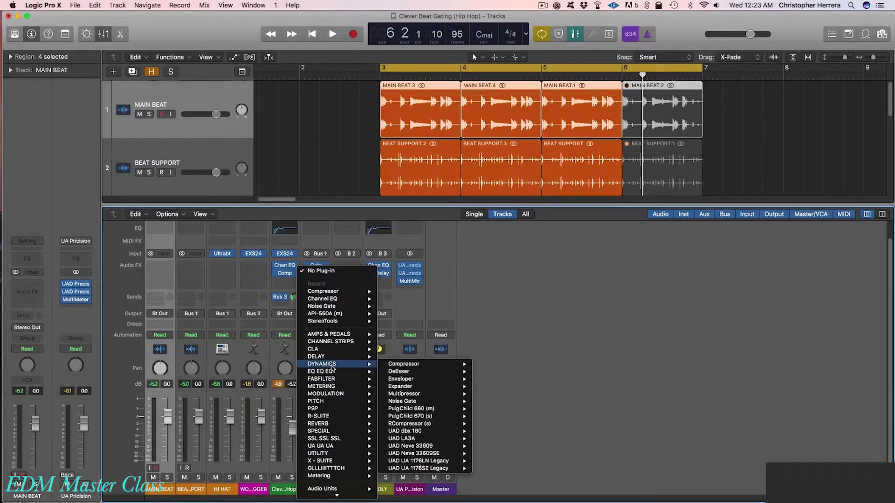
mouse_move(336, 495)
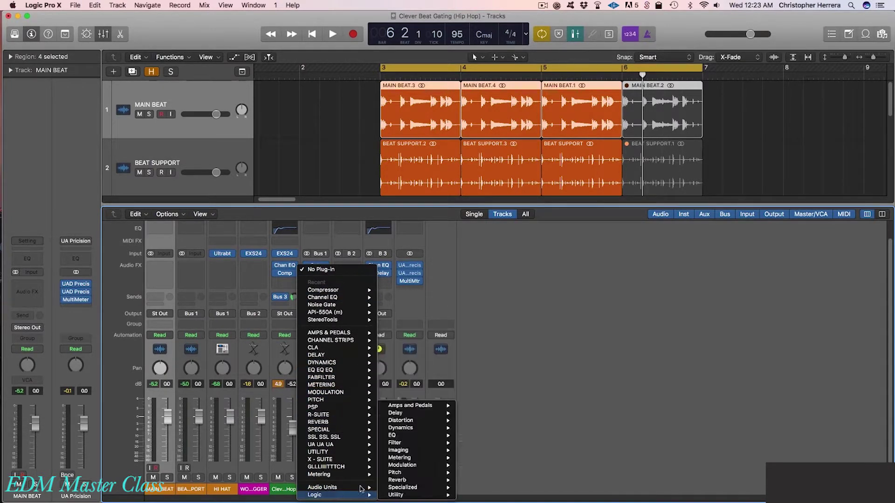
mouse_move(420, 421)
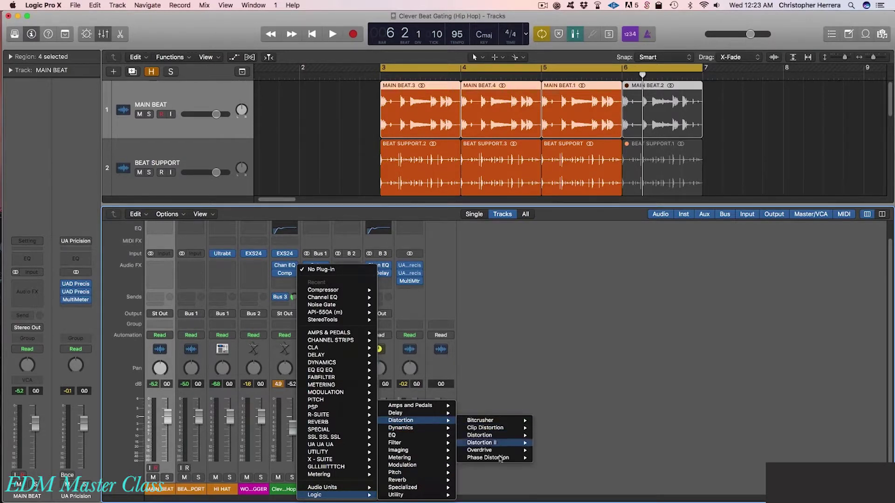
mouse_move(416, 407)
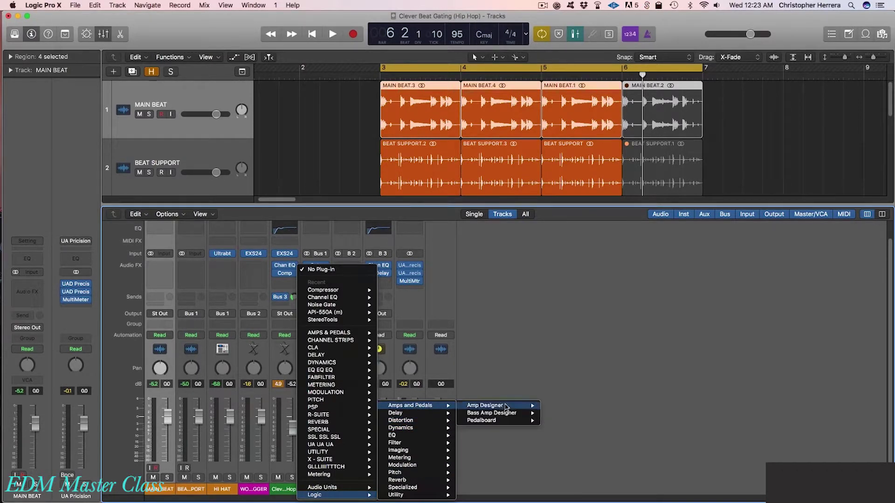
mouse_move(513, 420)
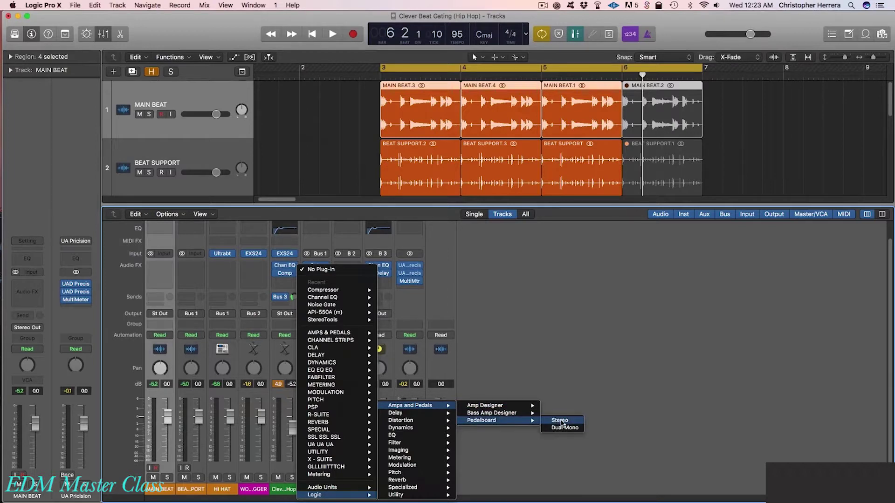
click(560, 420)
drag(472, 48, 584, 173)
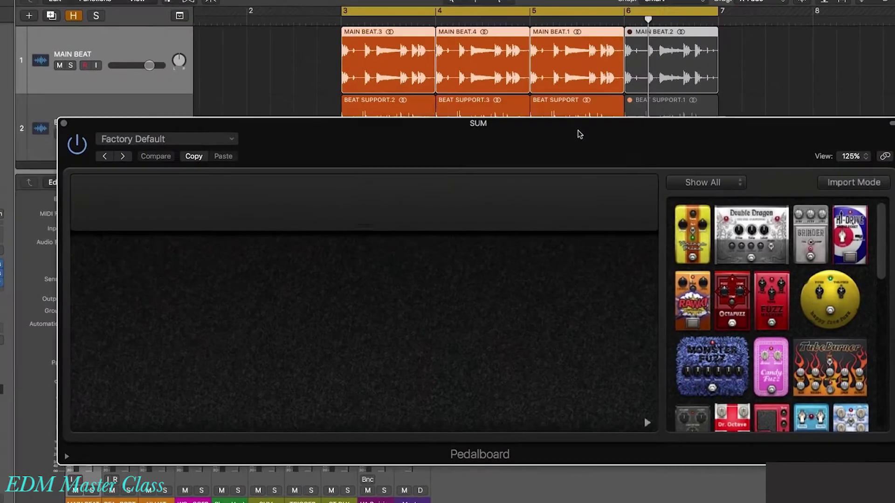
click(185, 139)
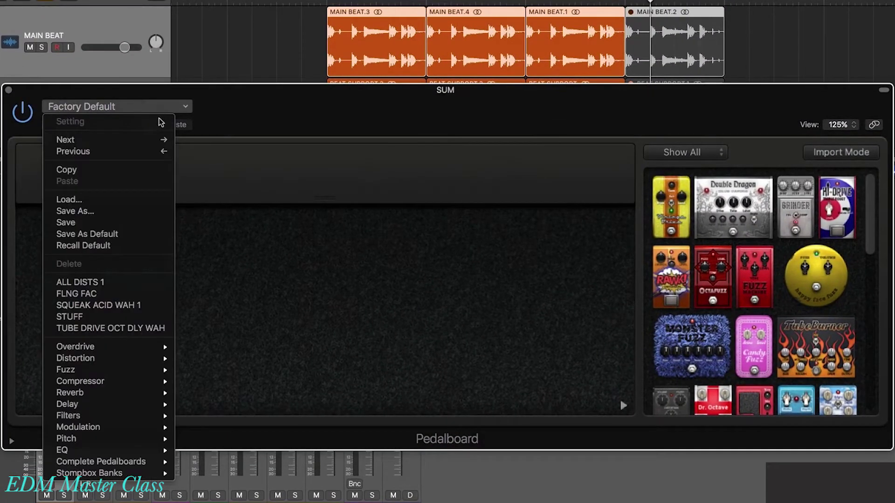
Load the ALL DISTS 1 preset on the SUM Pedalboard
click(78, 284)
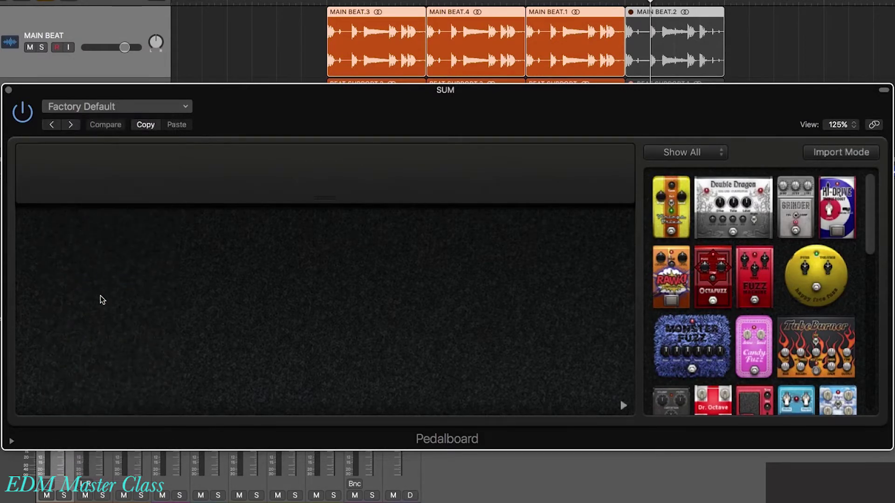
scroll(382, 408, right, 2)
drag(382, 408, 320, 399)
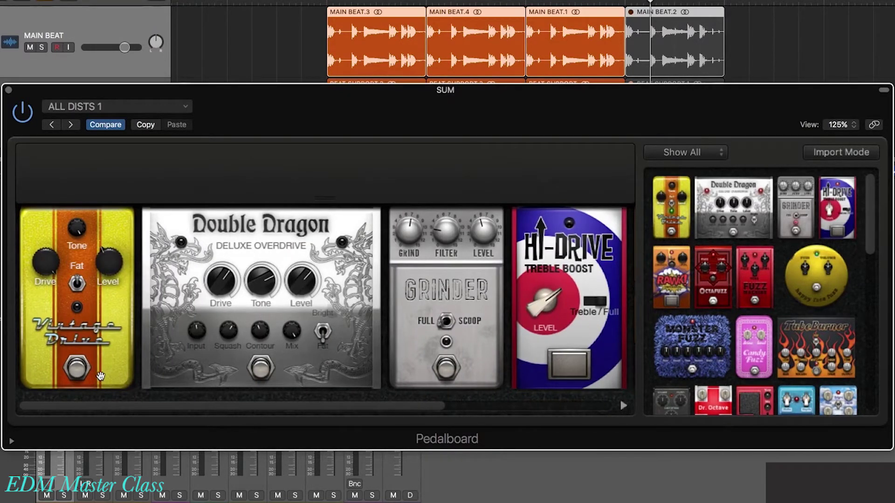
drag(422, 90, 430, 28)
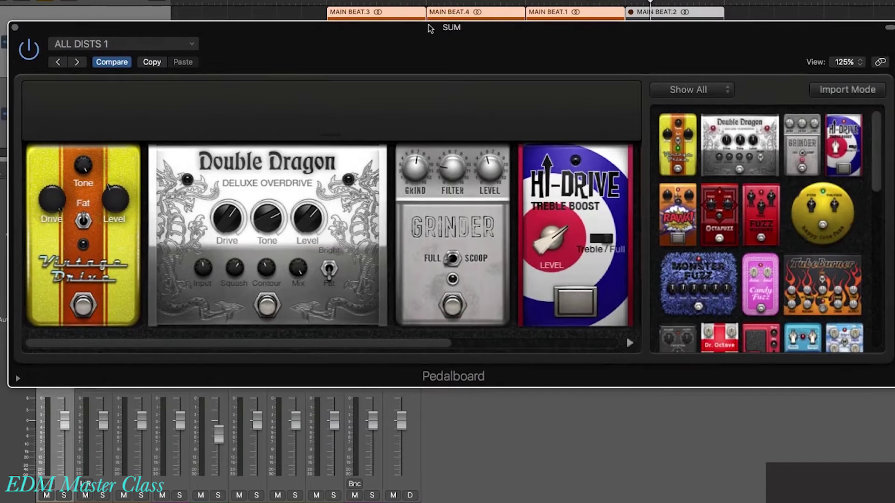
During playback, audition the Vintage Drive, Double Dragon, Grinder and Hi-Drive pedals one by one
key(space)
click(80, 308)
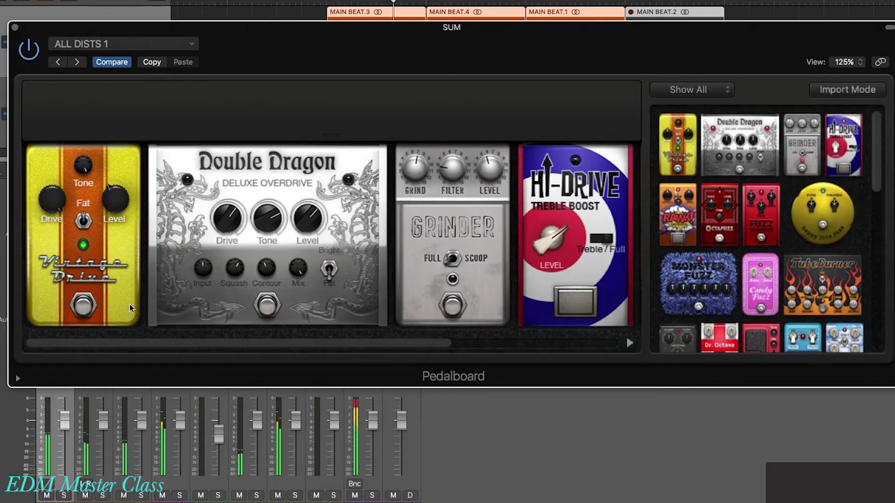
click(83, 308)
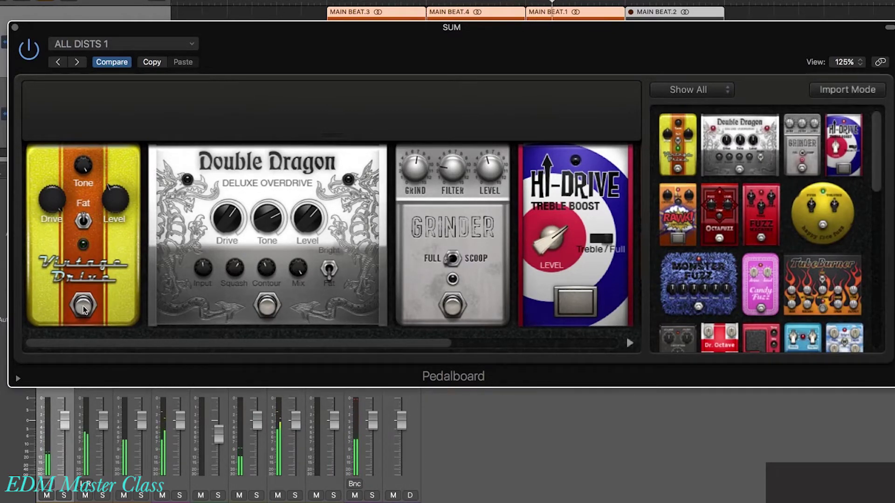
click(267, 307)
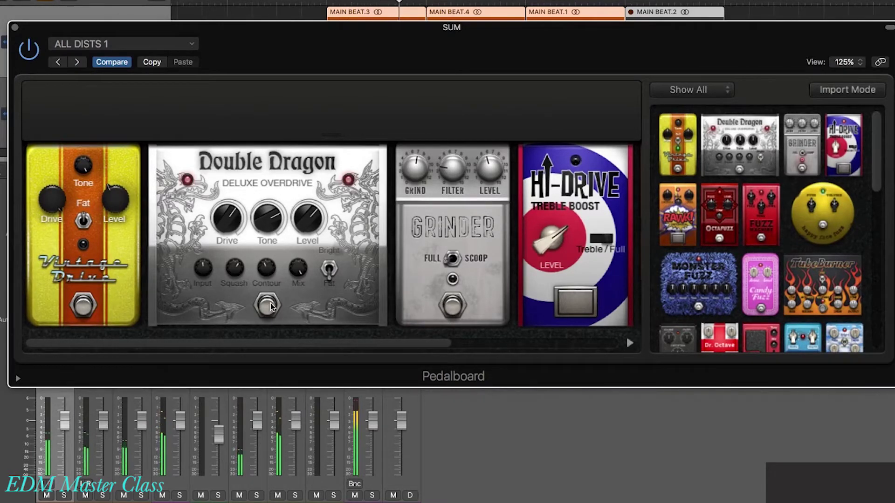
click(264, 310)
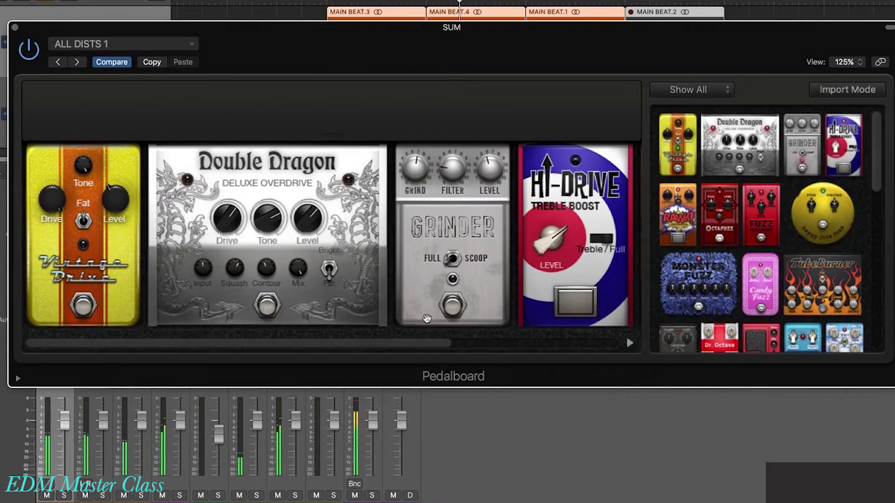
click(452, 306)
click(564, 312)
click(453, 306)
drag(394, 345, 562, 348)
Audition RAWK Distortion, Hi-Drive and Octafuzz, then leave only Vintage Drive switched on
click(457, 303)
click(334, 295)
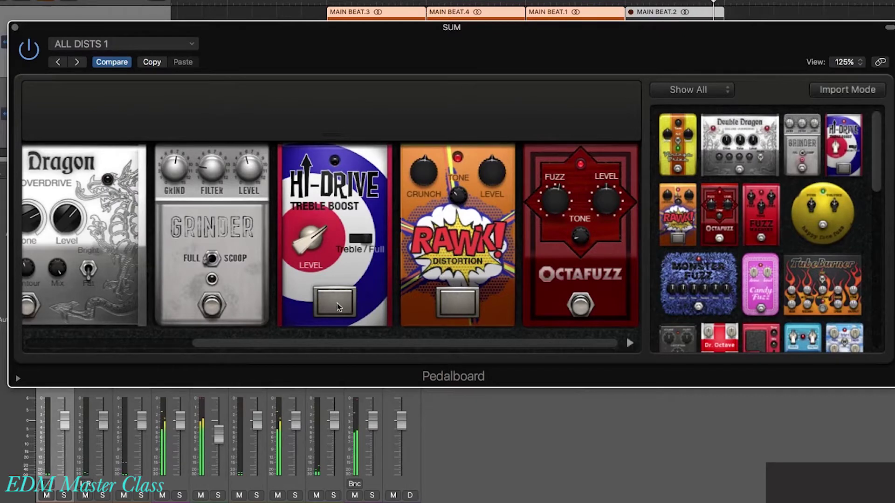
click(337, 303)
click(472, 308)
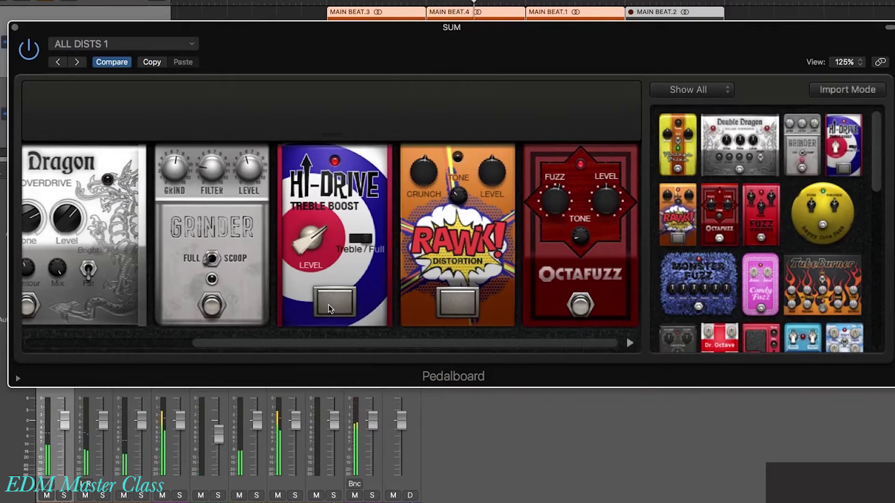
click(447, 307)
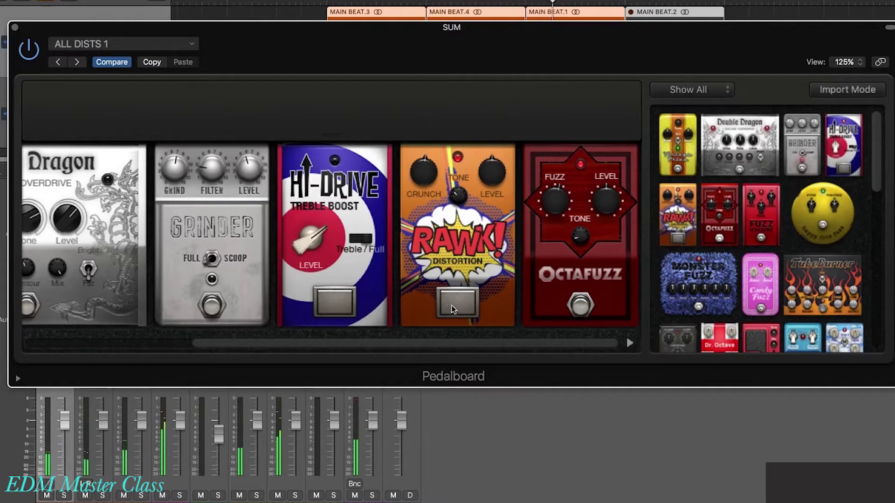
click(463, 305)
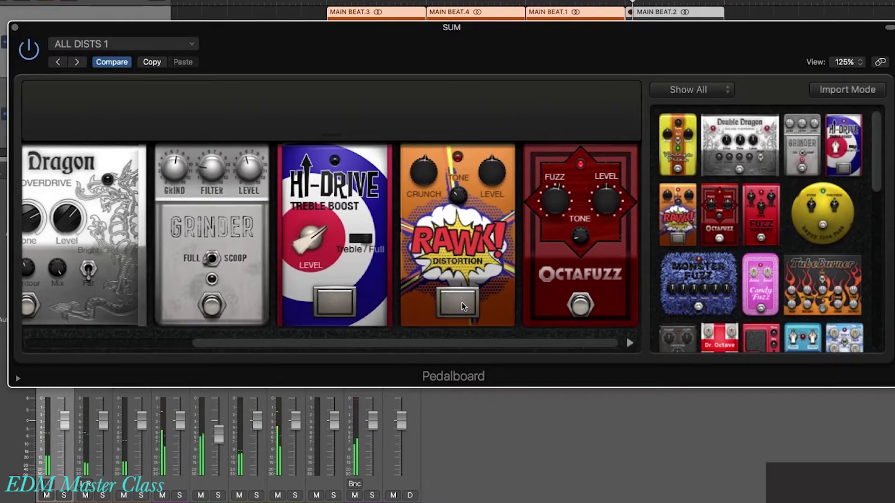
drag(564, 344, 375, 345)
click(577, 306)
click(82, 306)
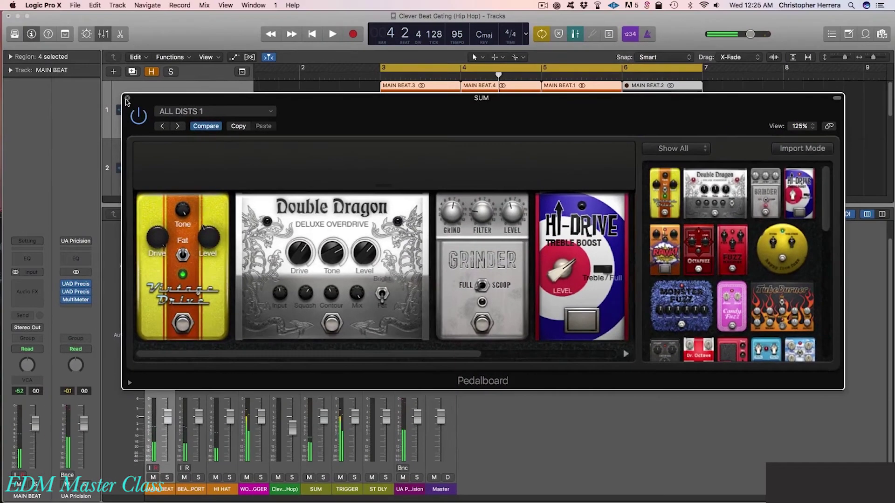
Send SUM to a new Bus 4 aux at -30.0 and move the Pedalboard onto Aux 4
click(60, 57)
key(x)
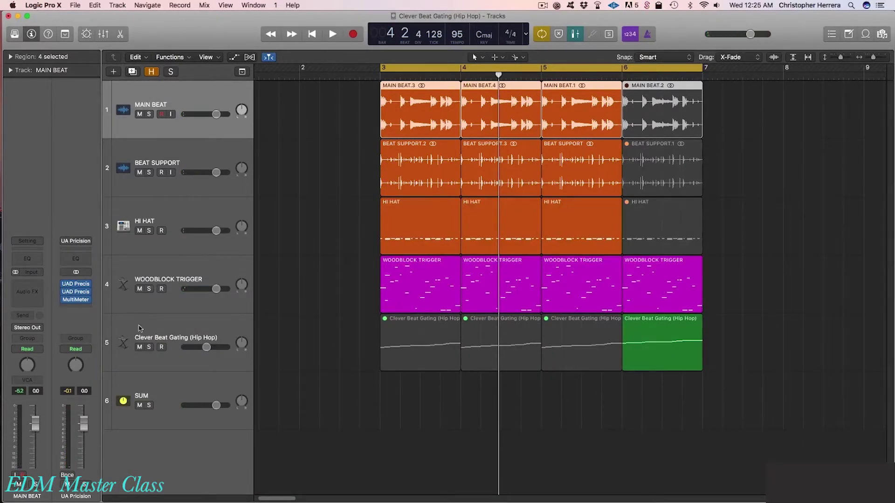
key(x)
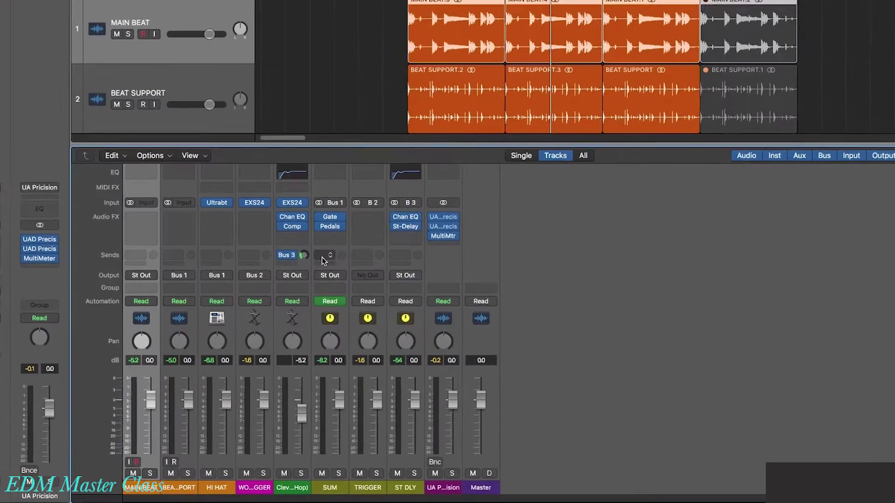
click(311, 297)
mouse_move(319, 337)
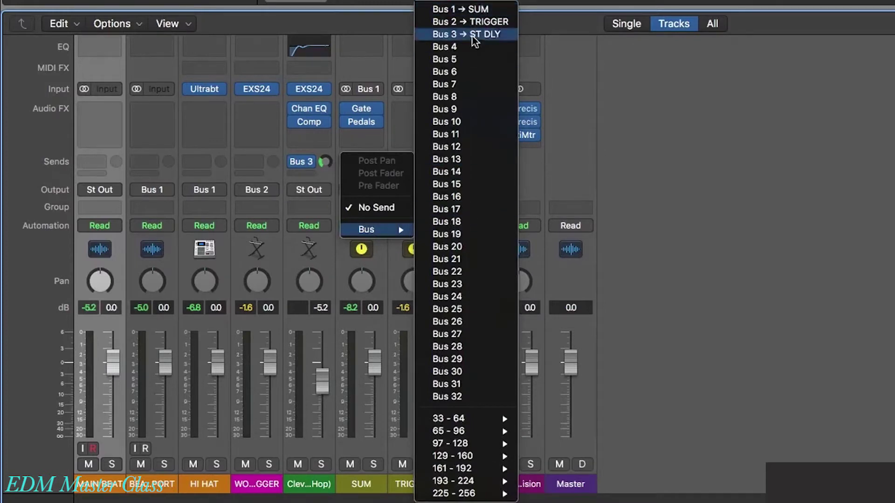
click(466, 46)
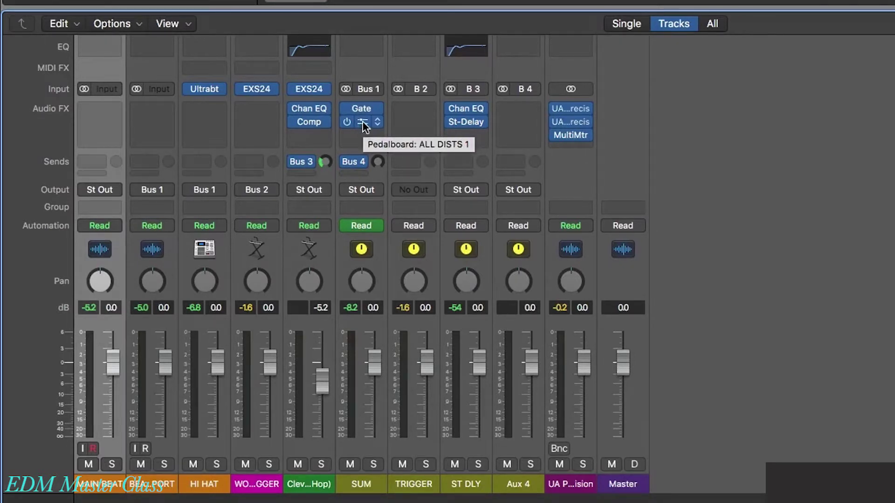
drag(362, 122, 519, 122)
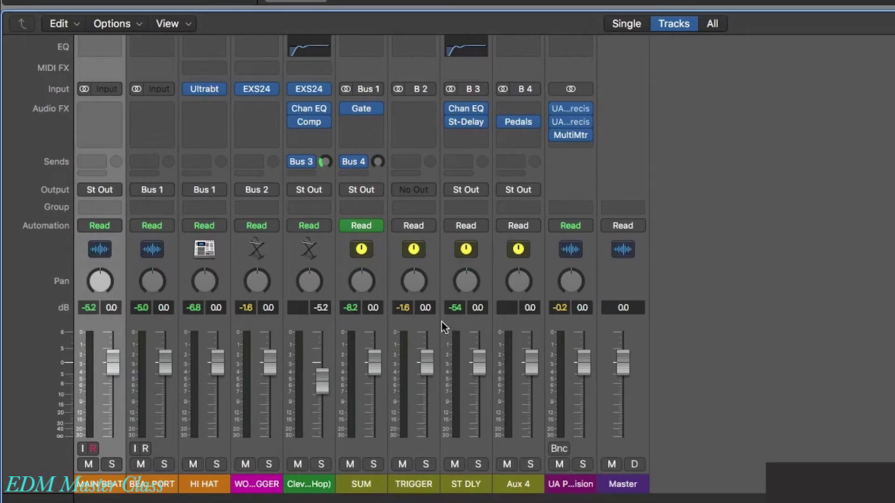
drag(377, 164, 377, 154)
Rename the Aux 4 channel to PEDALS and solo it
double_click(521, 484)
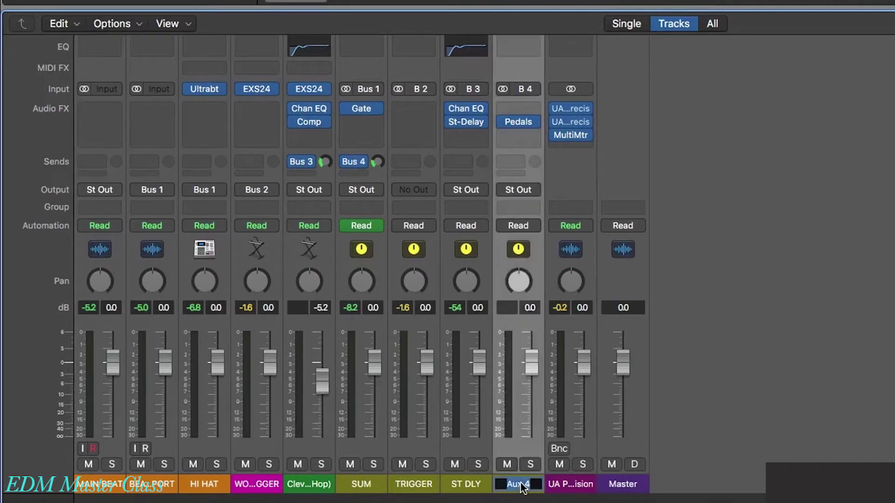
text(PEDALS)
key(Return)
click(530, 464)
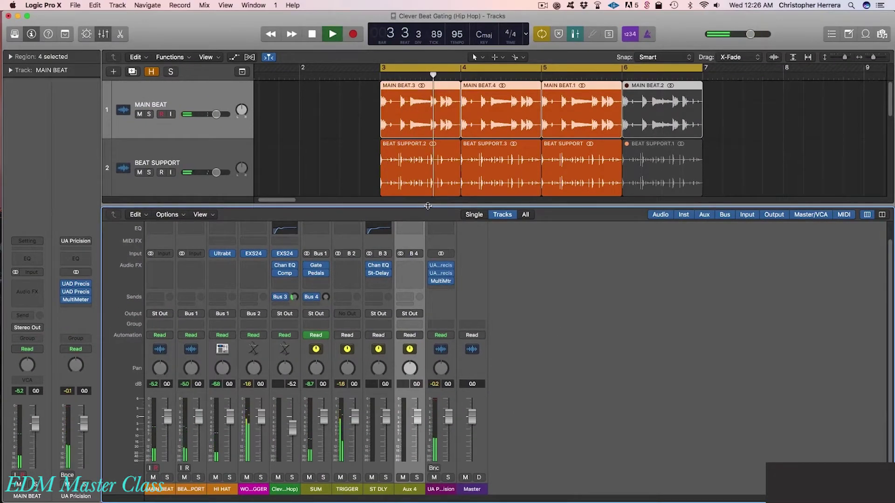
Stop playback, zoom out and shrink the tracks, then select the four HI HAT regions
key(x)
key(space)
click(565, 398)
key(cmd+Left)
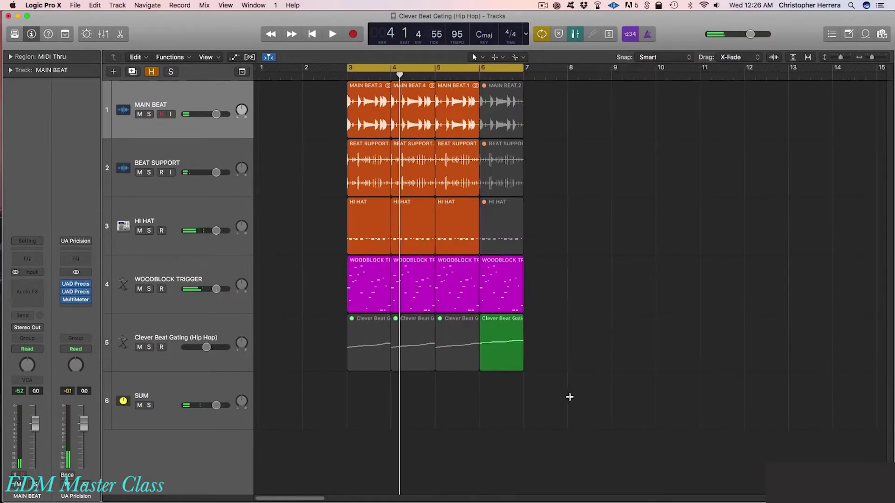
key(cmd+Up)
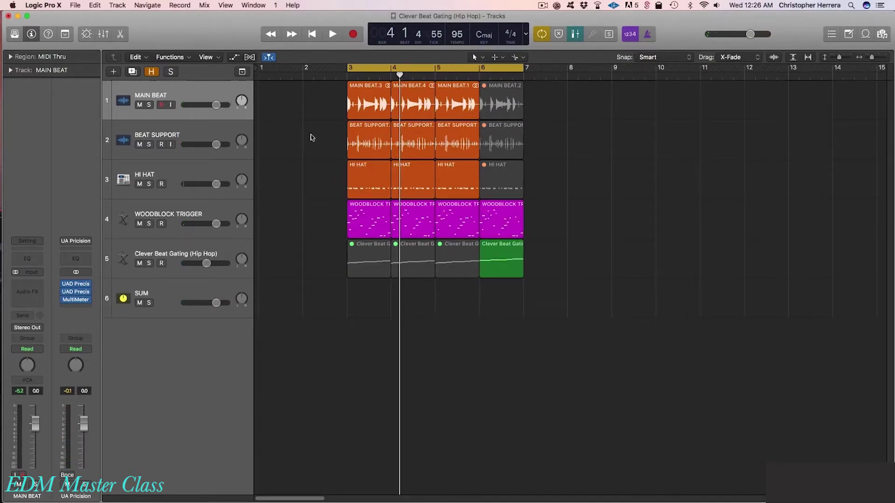
drag(304, 176, 581, 188)
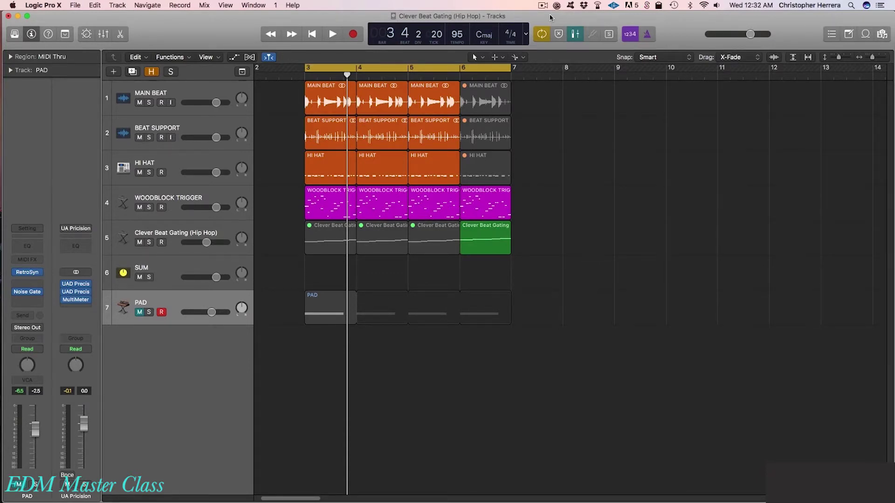
Solo PAD, audition its notes in the Piano Roll and check its Retro Synth settings
scroll(359, 340, left, 3)
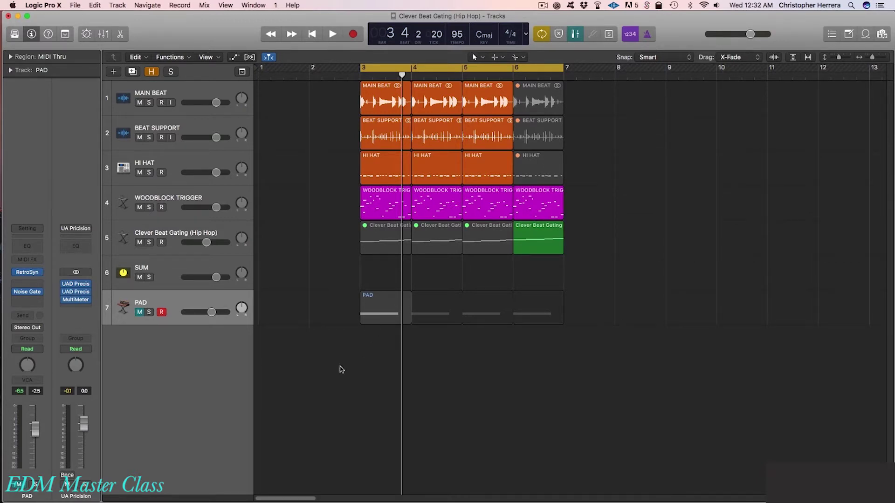
click(148, 312)
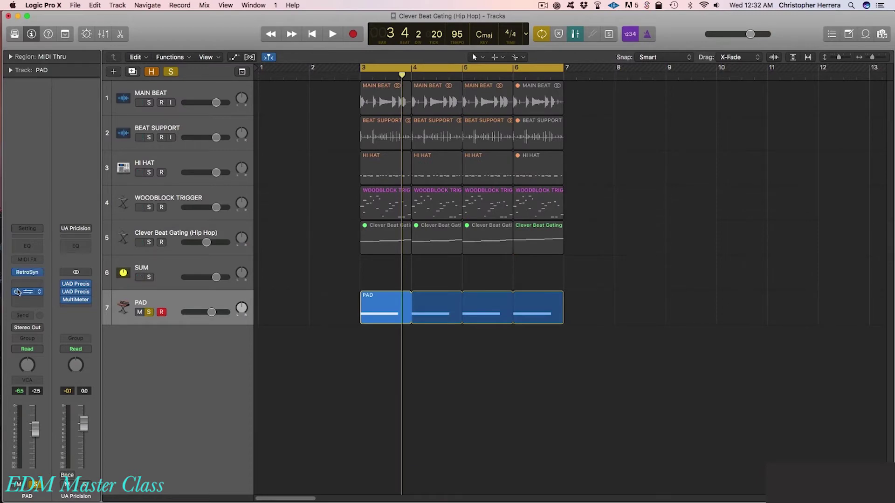
double_click(400, 318)
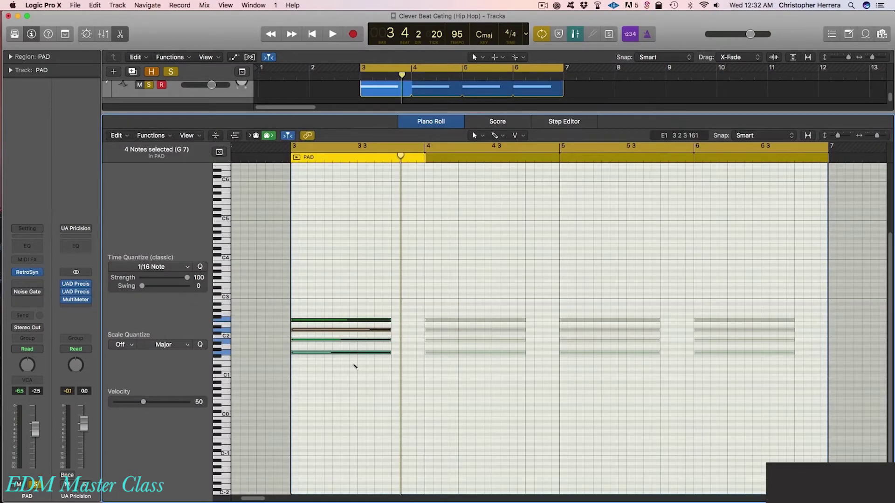
key(space)
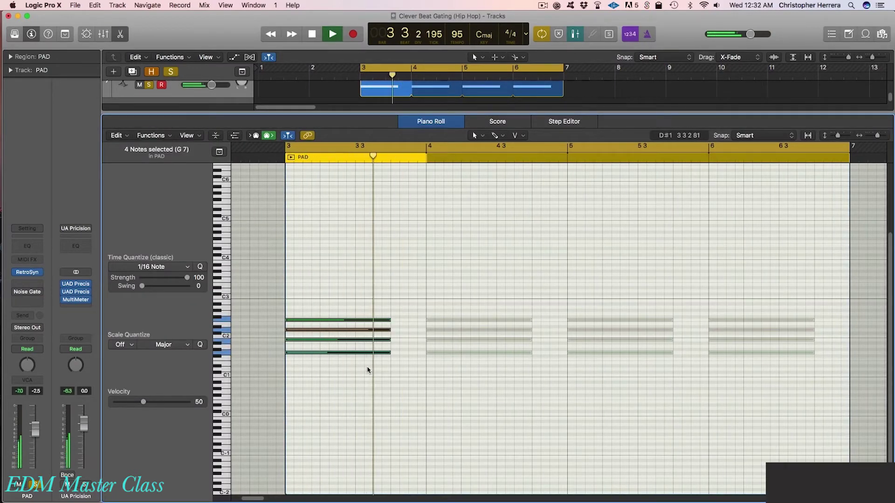
key(space)
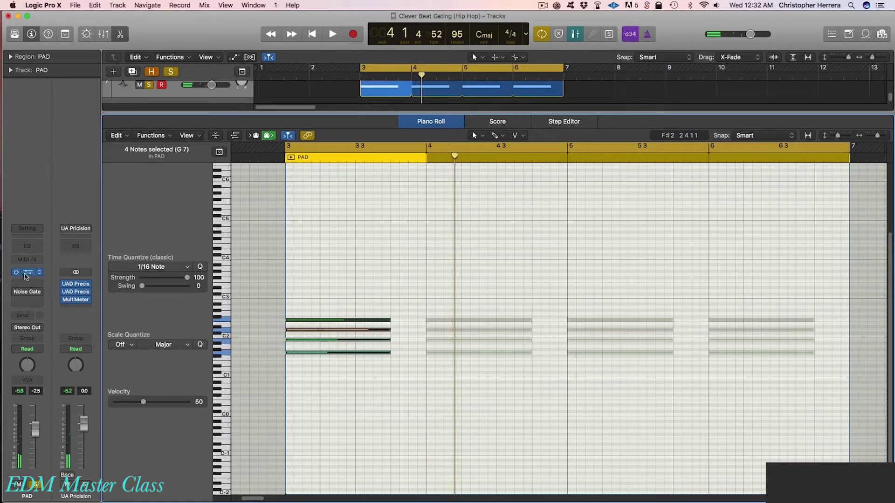
click(26, 272)
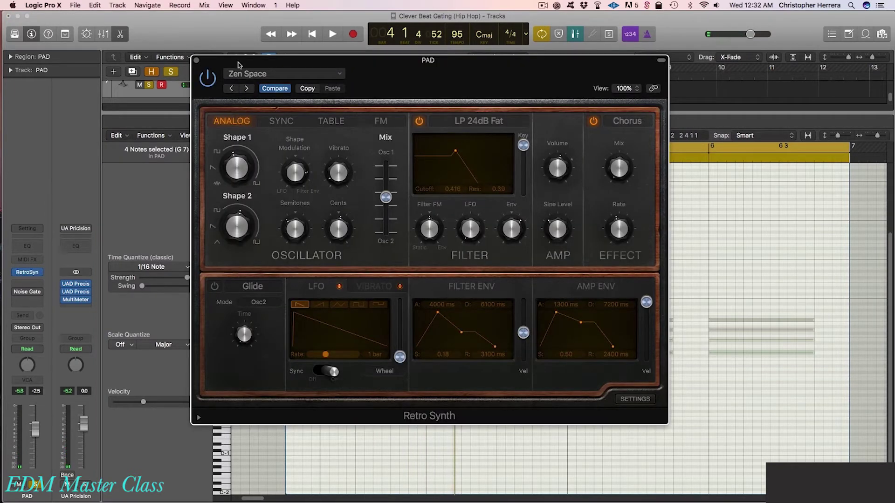
click(195, 60)
key(e)
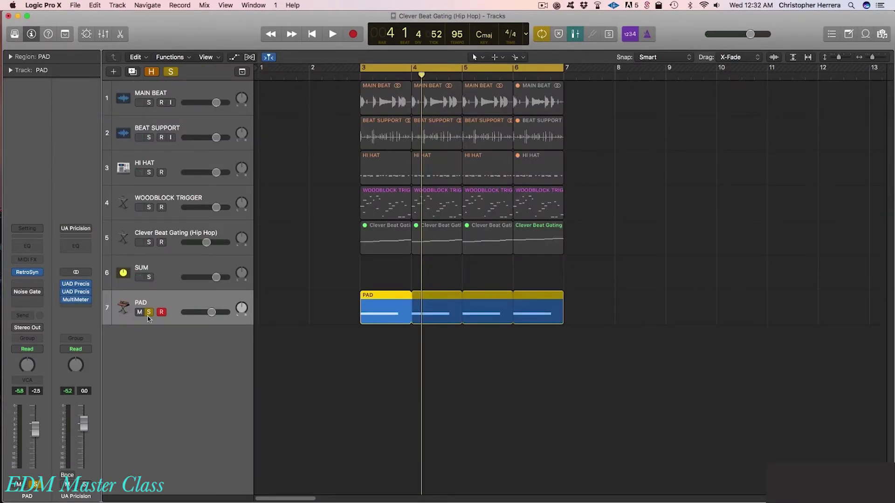
Unsolo and unmute PAD, then play the full beat with the pad
click(149, 313)
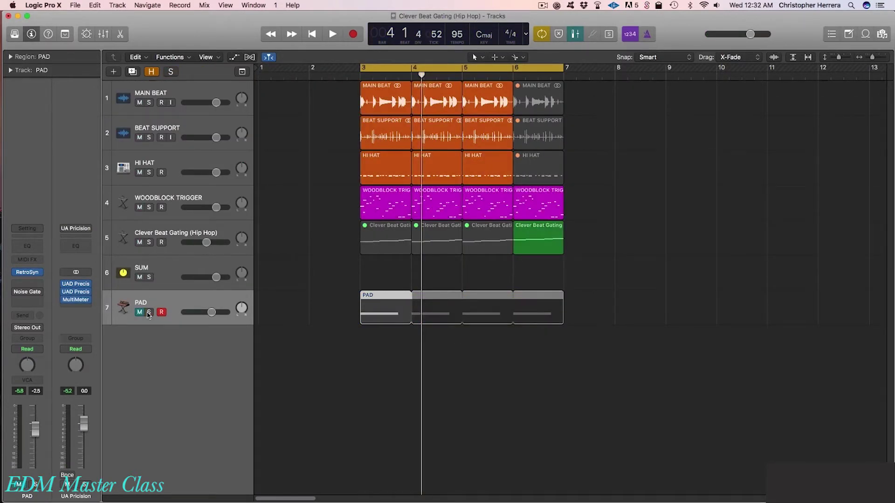
click(139, 312)
key(space)
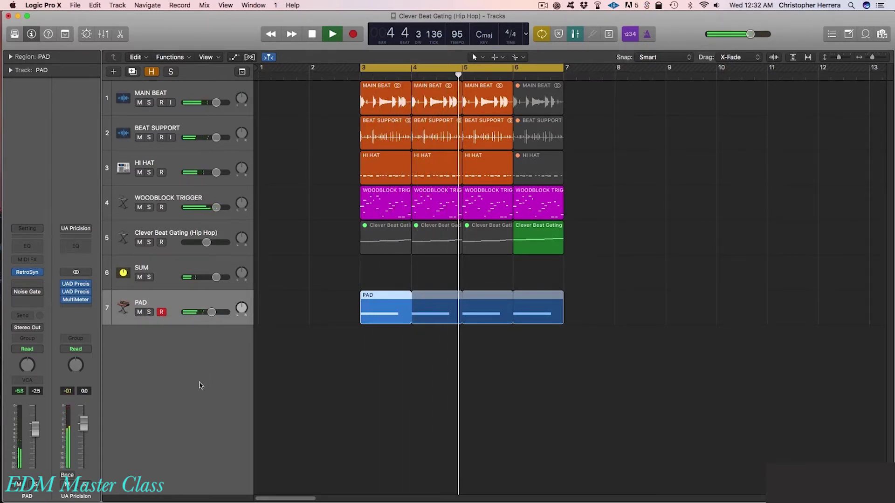
key(space)
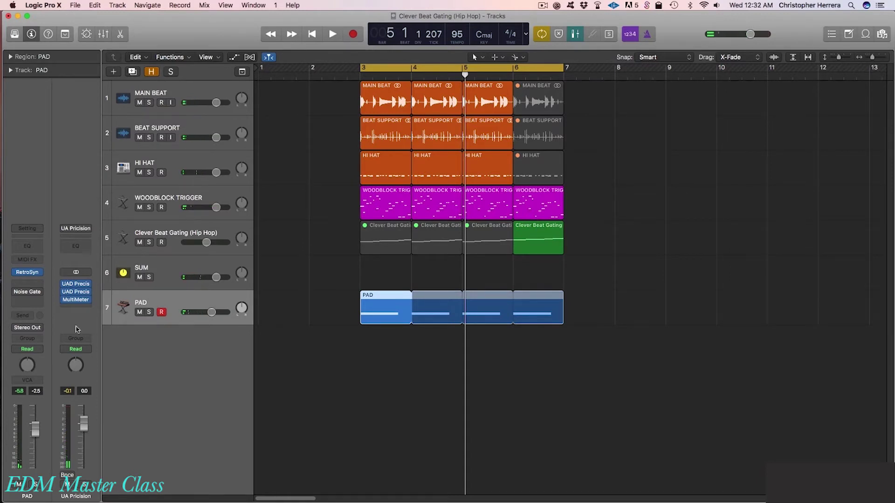
Key the PAD's Noise Gate from WOODBLOCK TRIGGER, shorten its release, and re-enable it
click(28, 295)
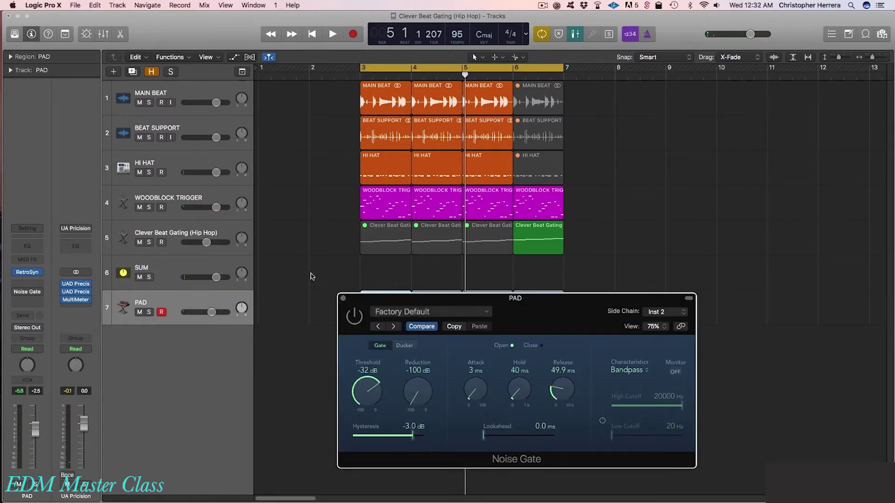
drag(527, 305, 564, 273)
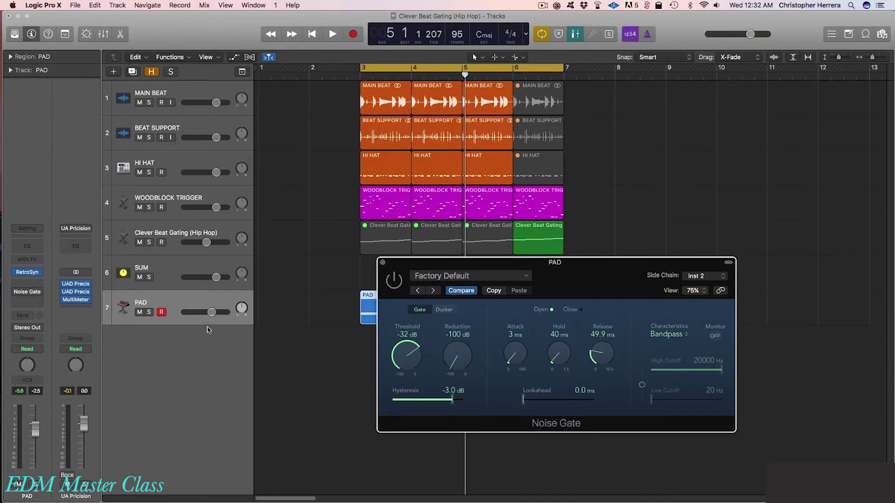
click(704, 275)
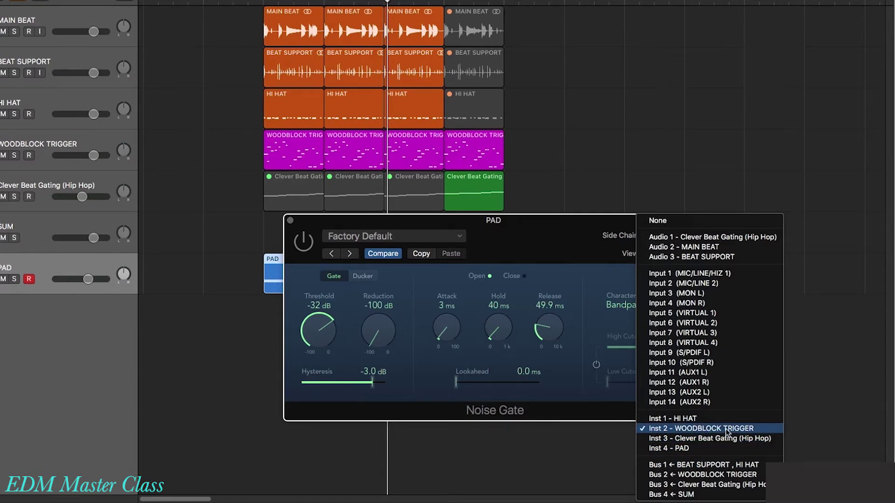
click(725, 431)
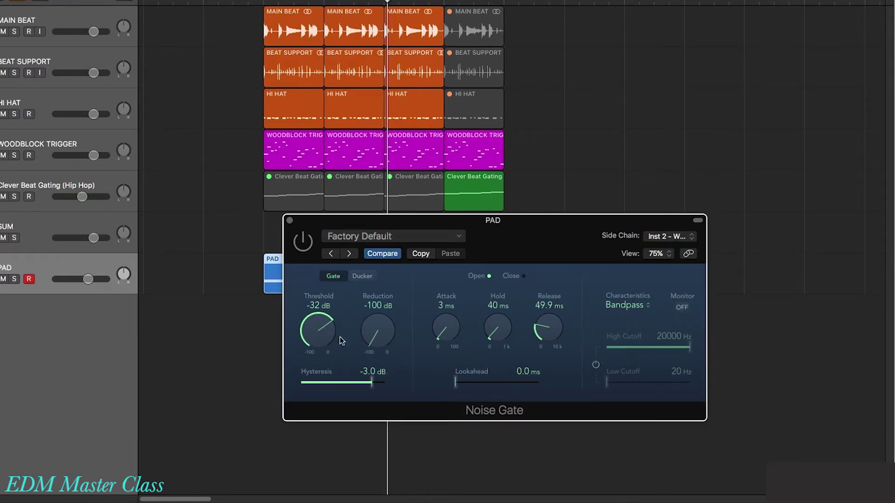
alt+click(544, 333)
click(303, 242)
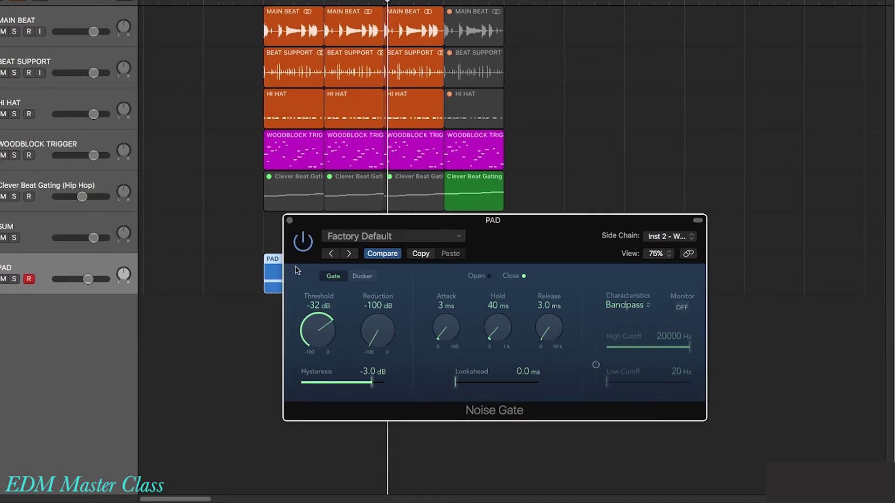
While playing, set the gate threshold to about -23 dB and release to 74.5 ms
key(space)
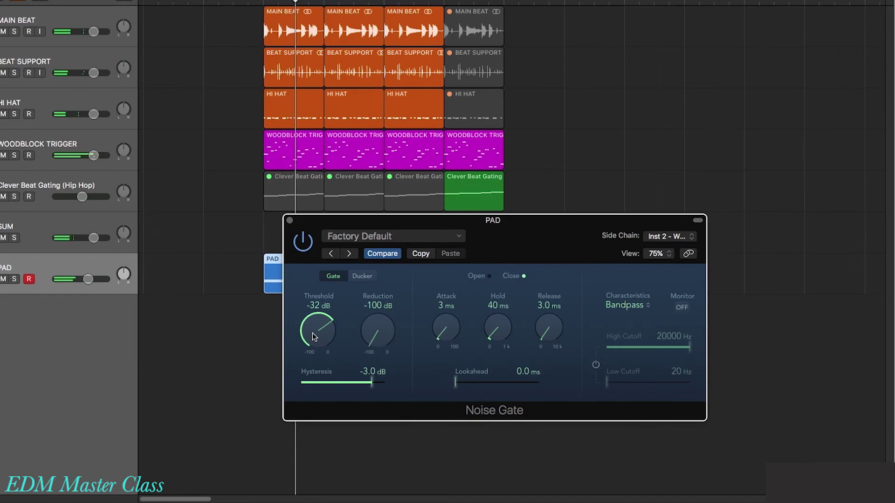
mouse_move(312, 332)
mouse_down()
mouse_move(317, 281)
mouse_move(312, 333)
mouse_up()
drag(551, 337, 537, 280)
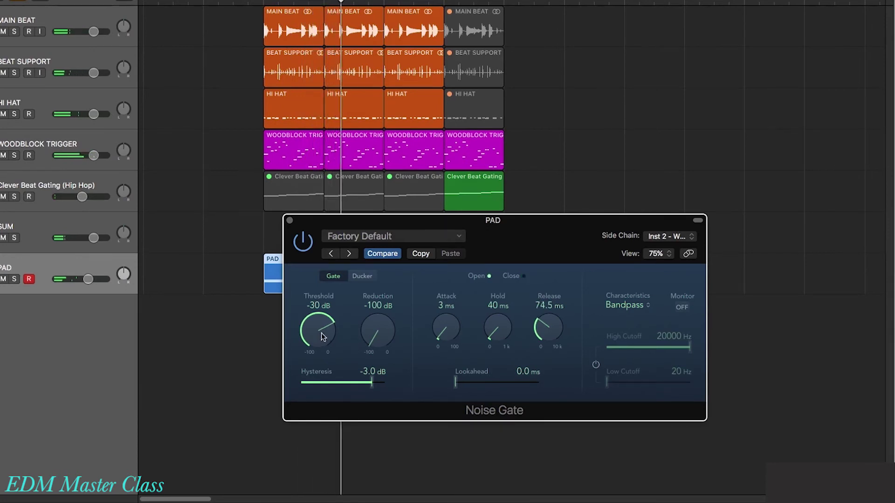
mouse_move(319, 331)
mouse_down()
mouse_move(321, 303)
mouse_move(320, 319)
mouse_up()
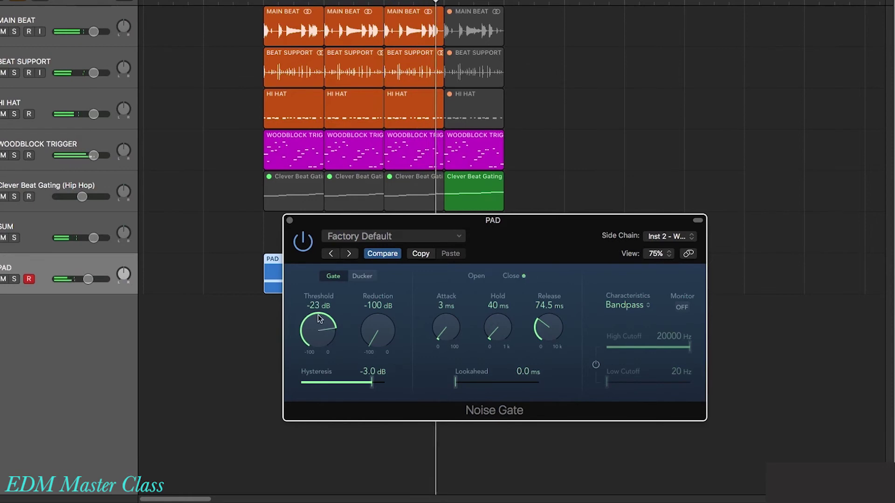
click(289, 221)
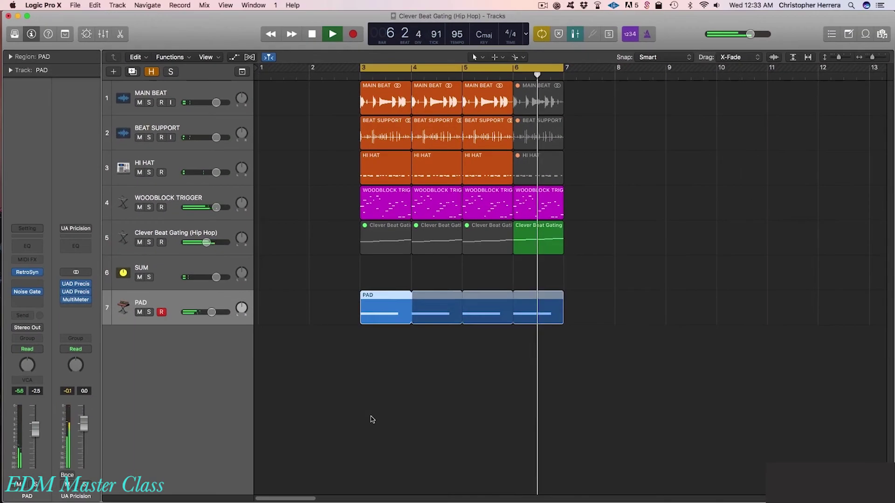
click(372, 419)
key(space)
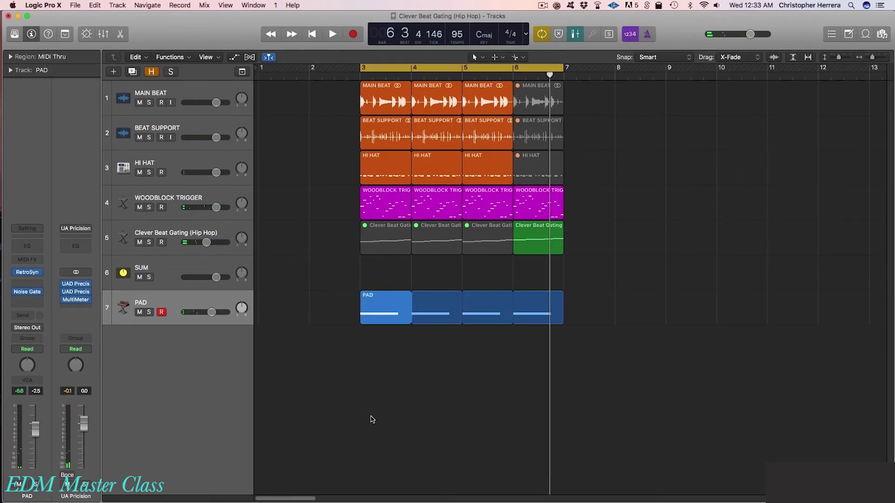